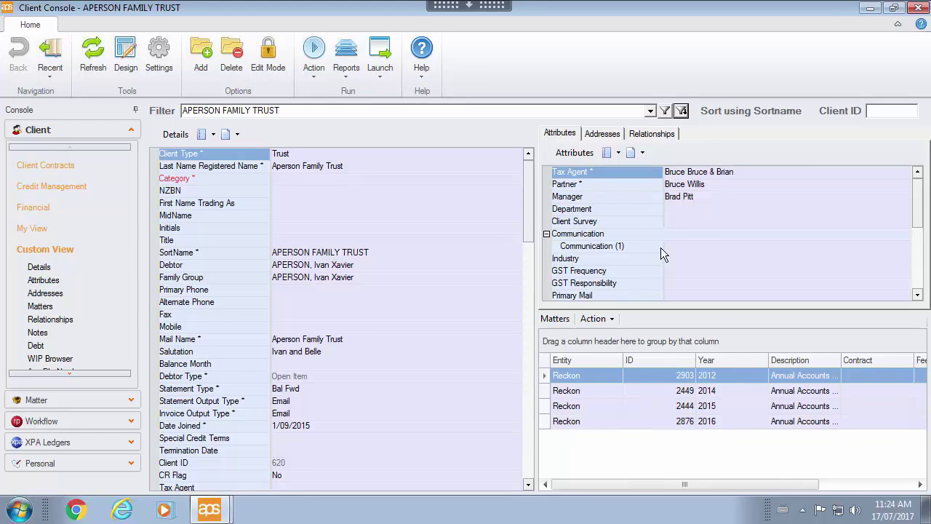
# Widen the Description column in the Matters list and view the trust's relationships.
pyautogui.moveTo(843, 359); pyautogui.dragTo(885, 359)
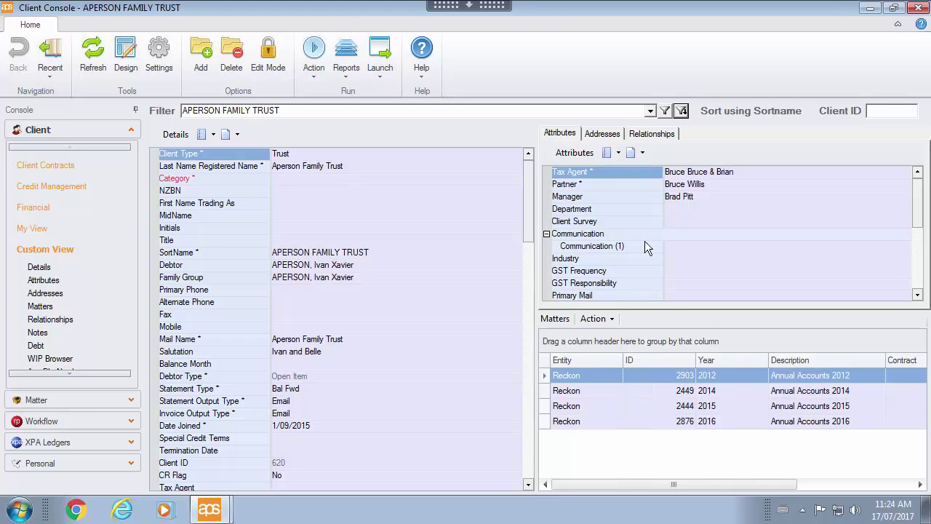
pyautogui.click(655, 136)
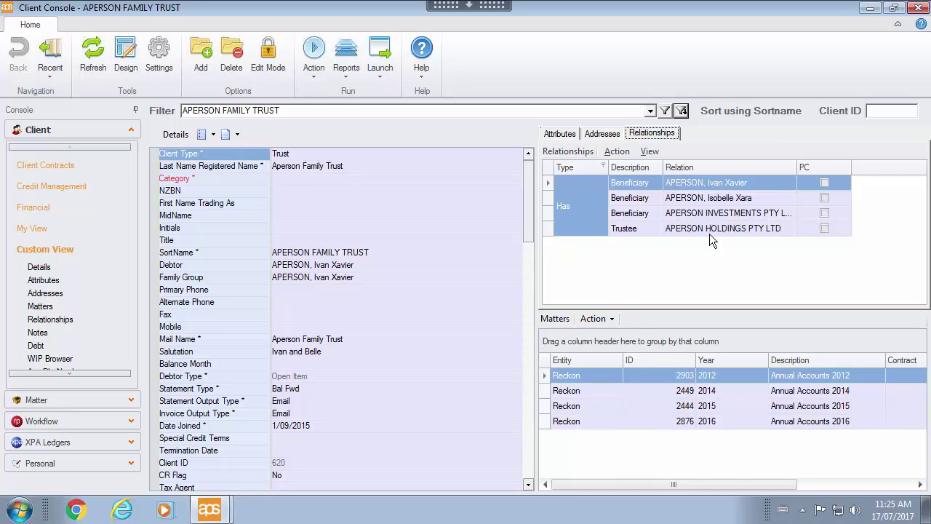
# Open the XPA Ledgers console for the Aperson Family Trust client and turn on edit mode.
pyautogui.click(301, 113)
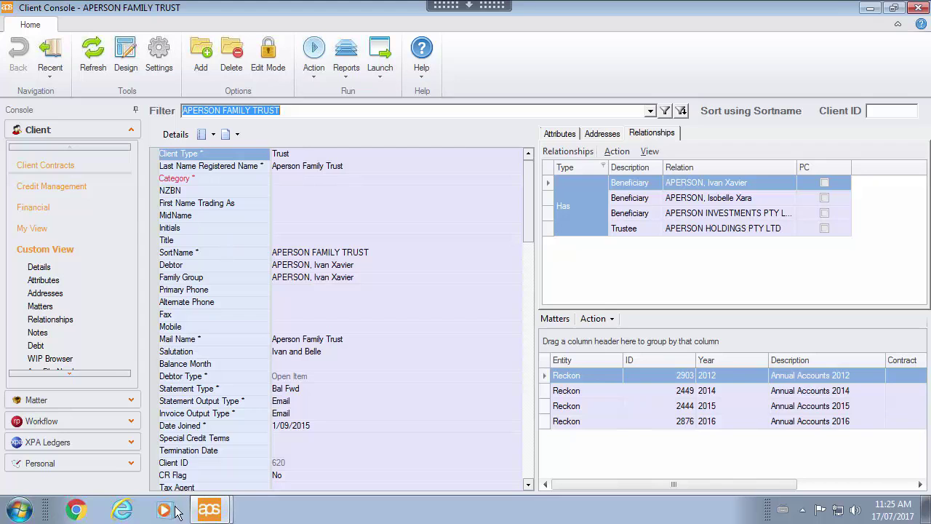
pyautogui.click(129, 442)
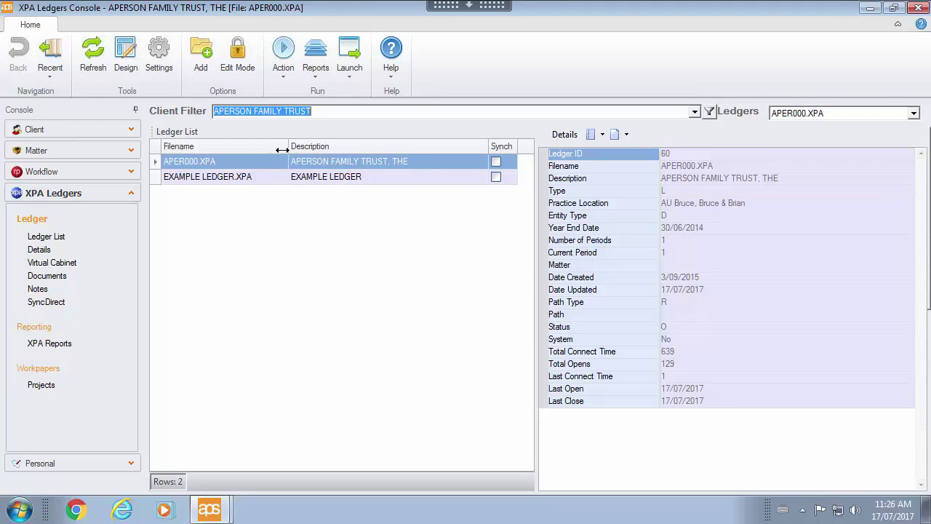
pyautogui.click(237, 58)
# Try to link the existing AU Bruce, Bruce & Brian ledger file APER000.XPA to the client, looking it up by description.
pyautogui.rightClick(248, 199)
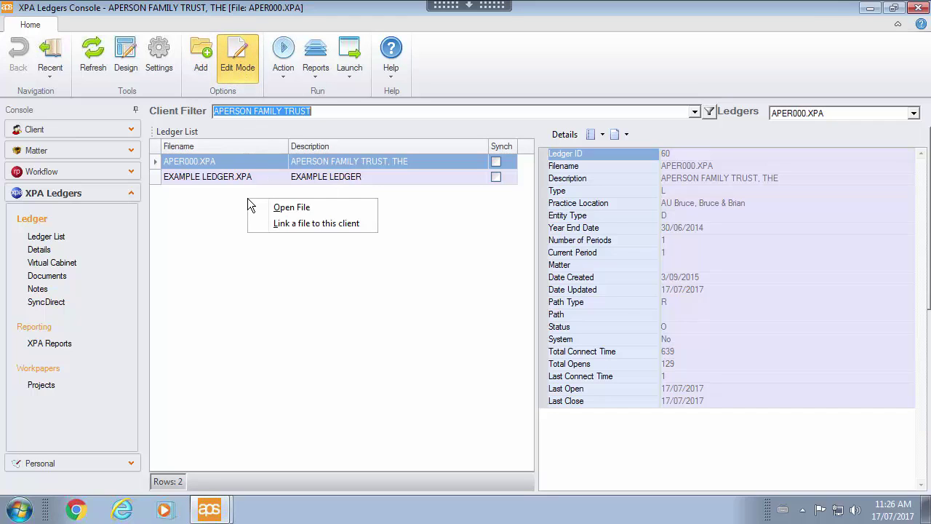
pyautogui.click(362, 224)
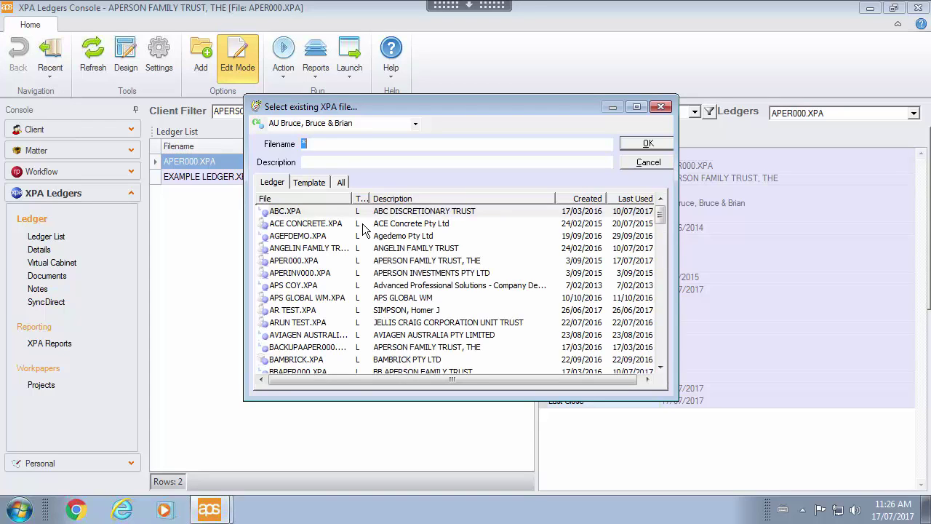
pyautogui.click(414, 124)
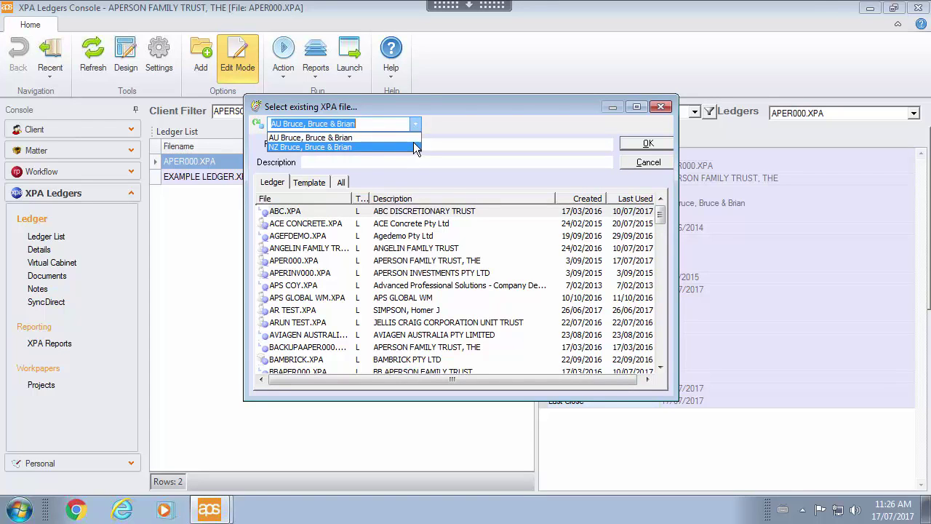
pyautogui.click(428, 124)
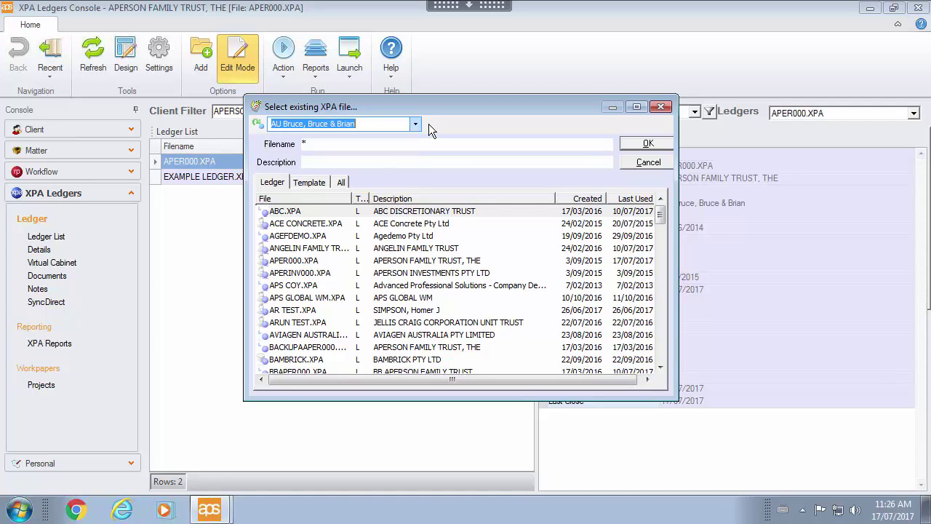
pyautogui.click(332, 163)
pyautogui.write('APERSON')
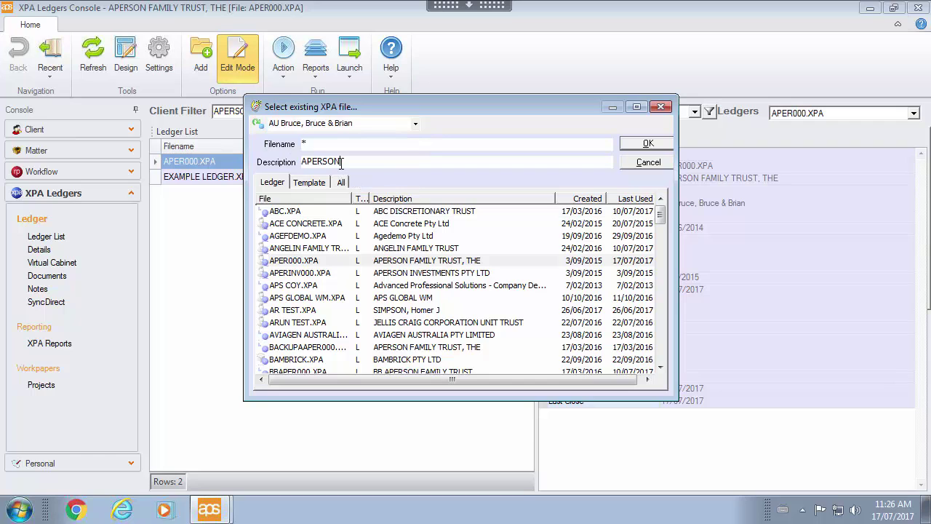
pyautogui.click(483, 264)
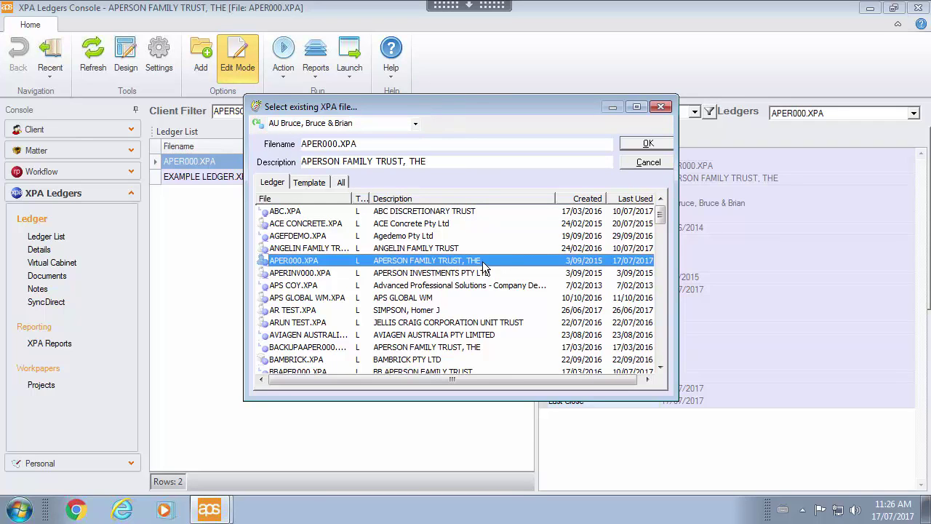
pyautogui.click(658, 163)
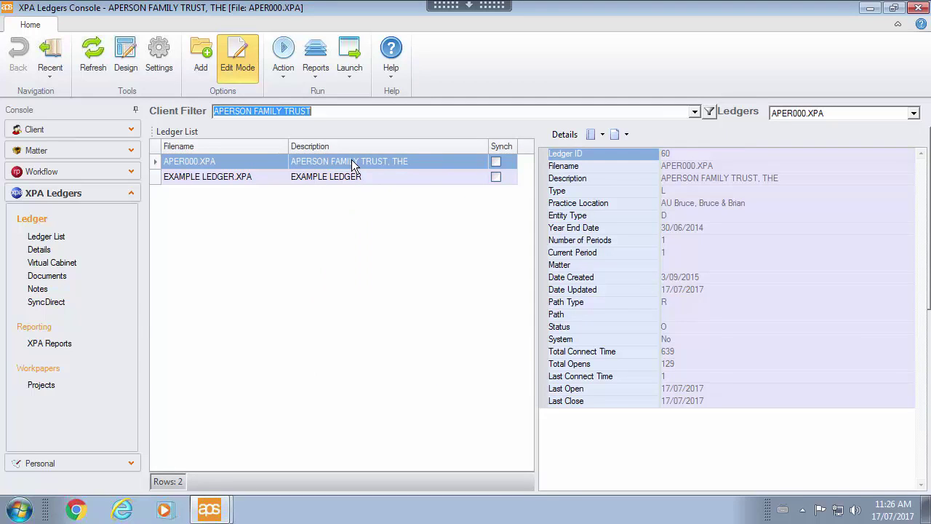
pyautogui.rightClick(351, 159)
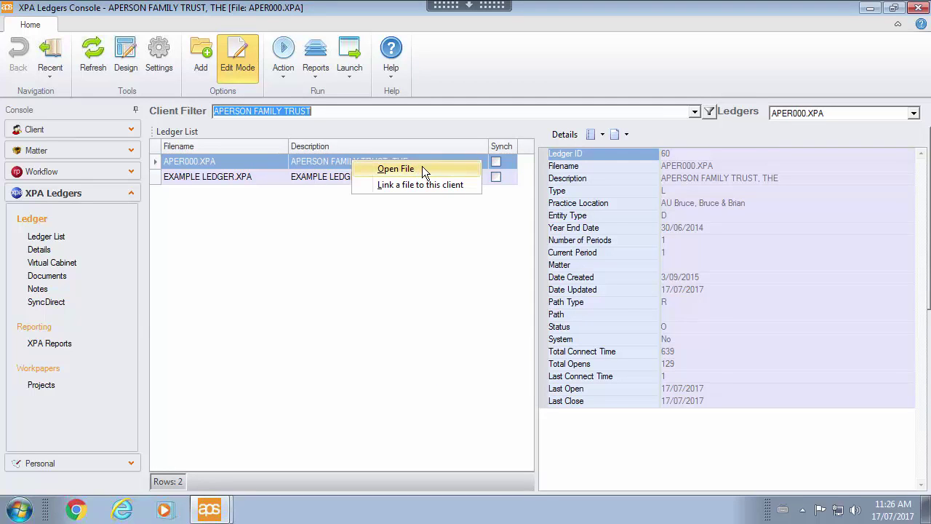
pyautogui.click(388, 253)
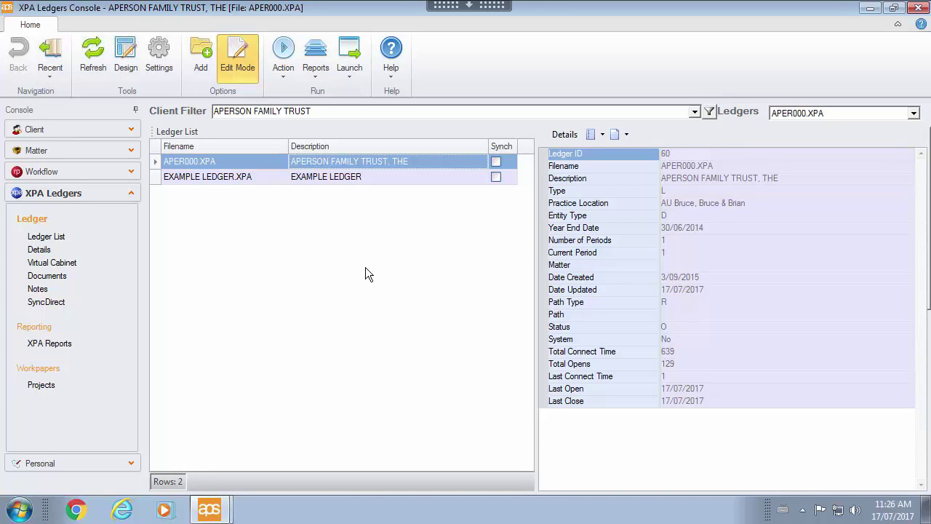
# Generate the Trial Balance report for ledger APER000.XPA in XPA Reports.
pyautogui.click(65, 345)
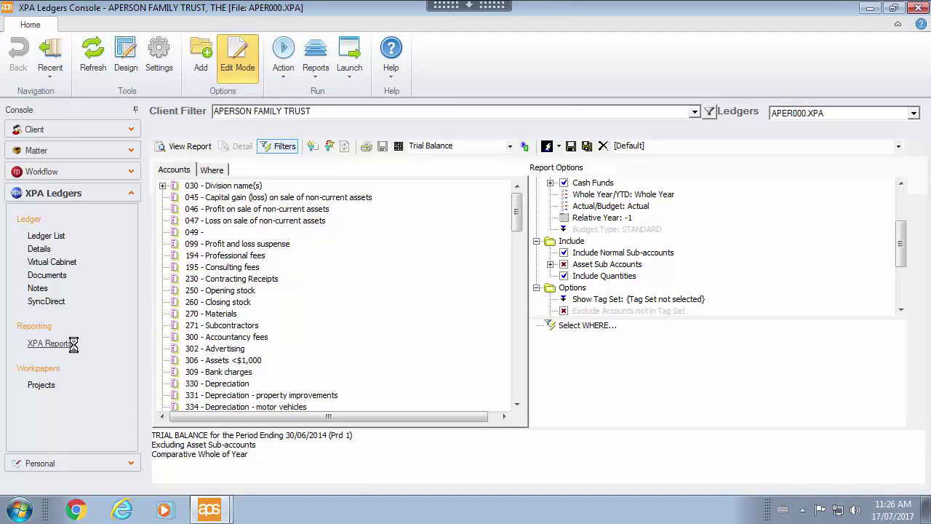
pyautogui.click(510, 146)
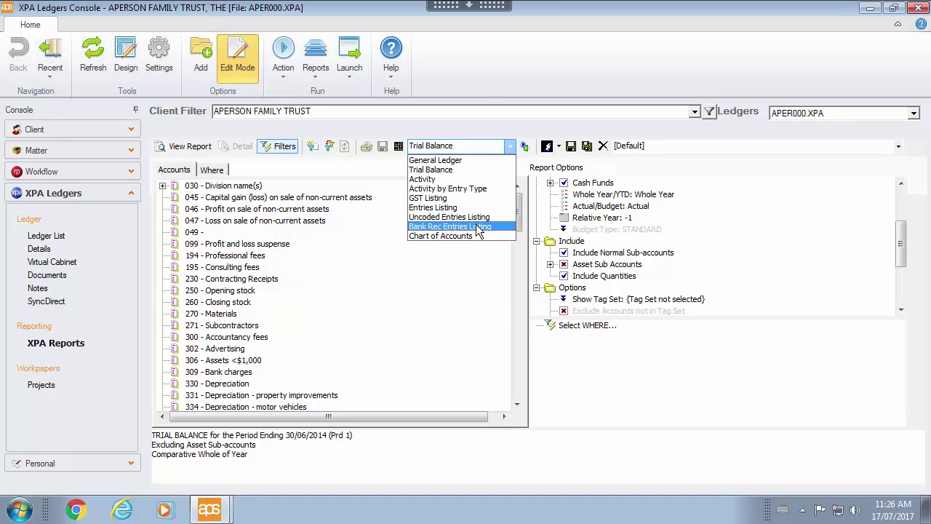
pyautogui.click(452, 169)
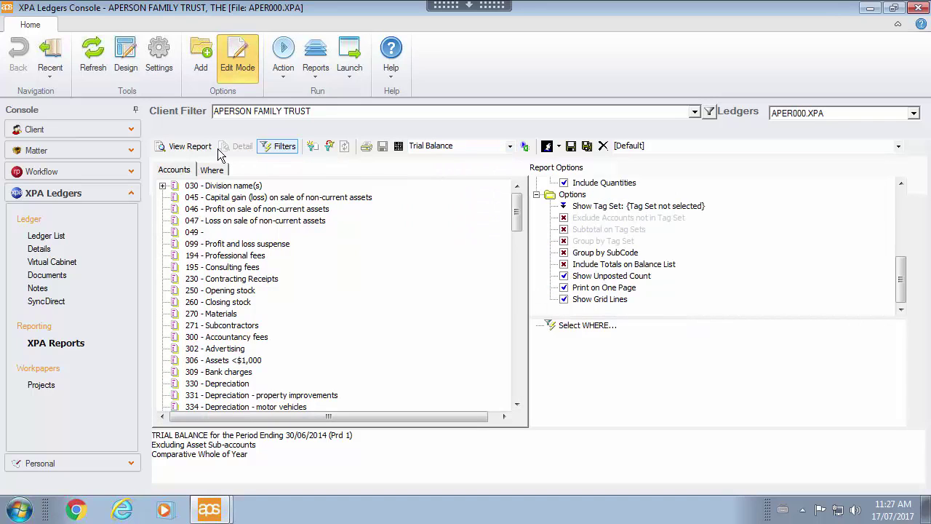
pyautogui.click(193, 149)
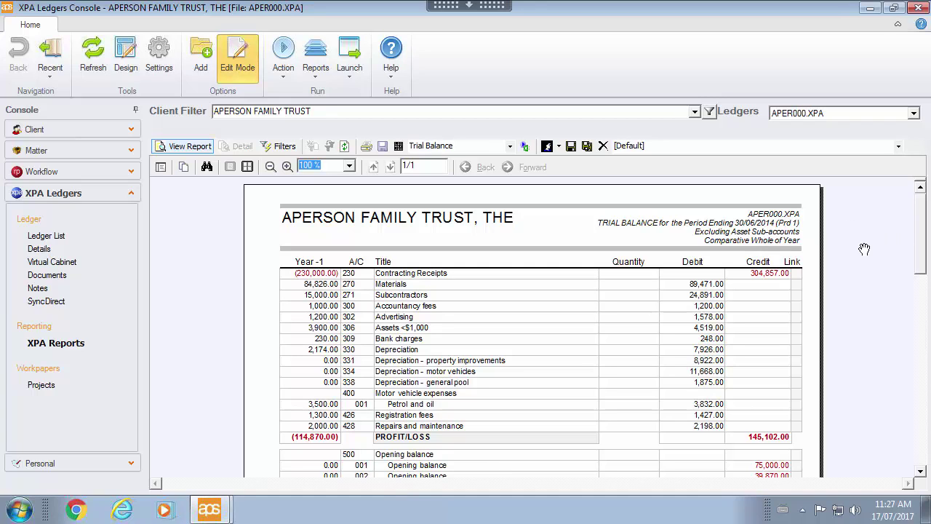
# Drill into the Contracting Receipts credit amount, then return to the Trial Balance and review it through to the profit/loss summary.
pyautogui.click(762, 276)
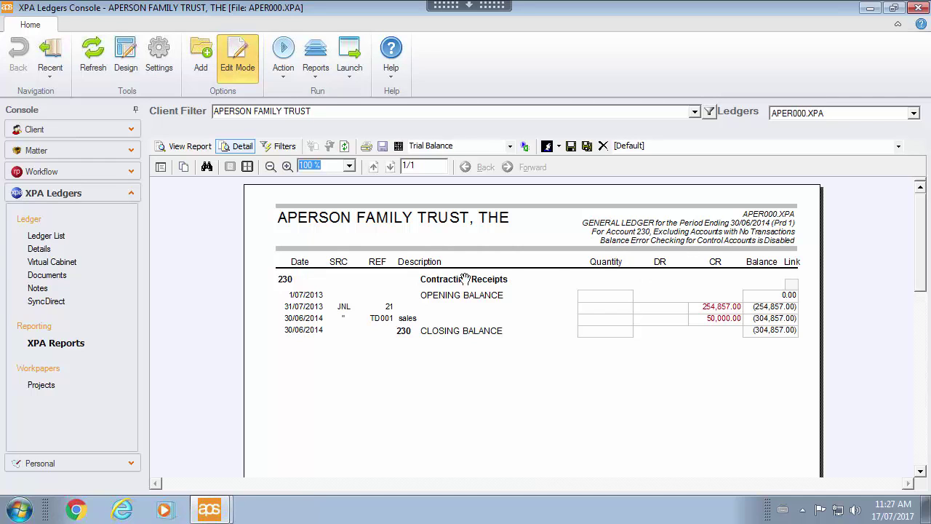
pyautogui.click(195, 151)
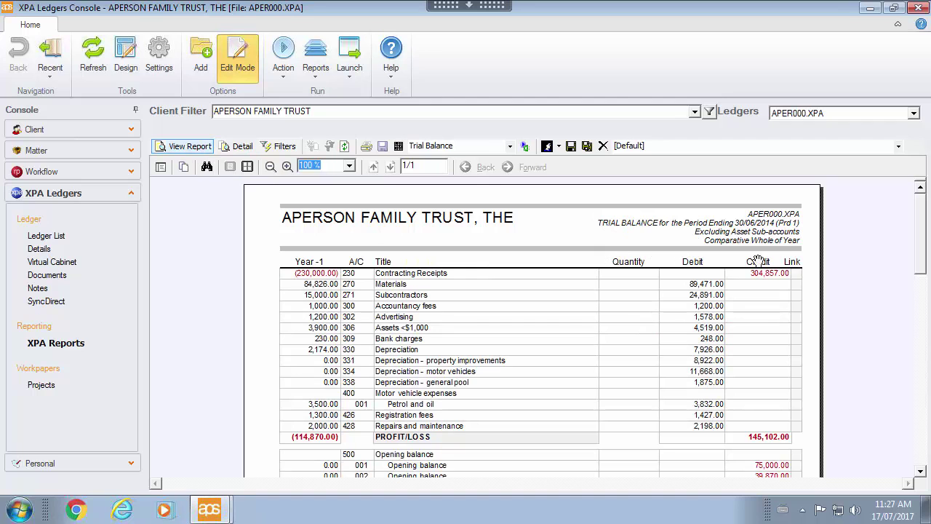
pyautogui.moveTo(922, 242); pyautogui.dragTo(902, 376)
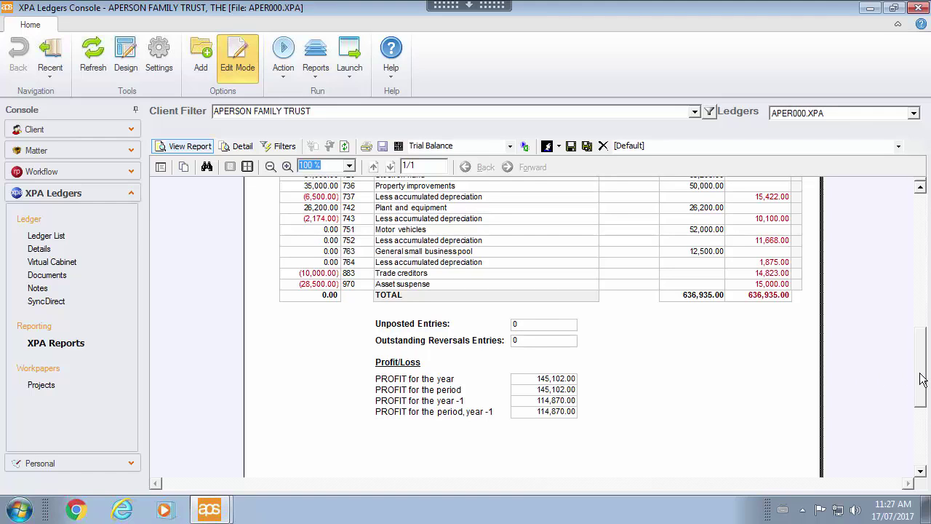
pyautogui.scroll(1, 922, 367)
pyautogui.moveTo(921, 367); pyautogui.dragTo(924, 240)
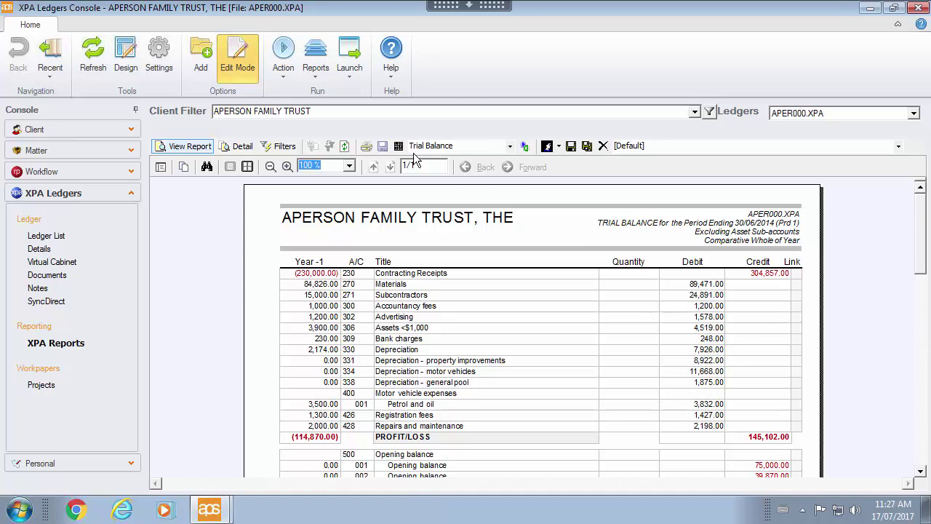
# Load the MANAGETST template in Xcede Jobstream and narrow the file columns in both lists to expose the descriptions.
pyautogui.click(524, 147)
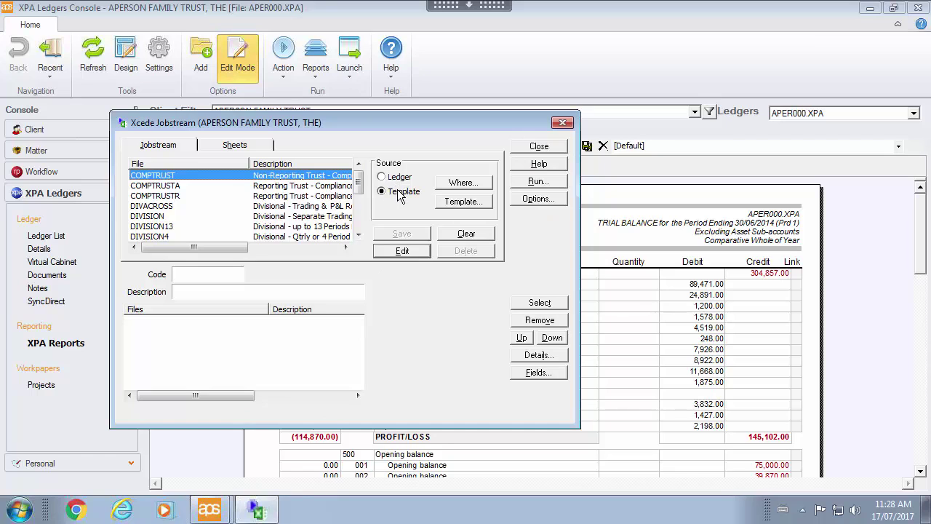
pyautogui.click(358, 235)
pyautogui.click(358, 235)
pyautogui.click(358, 236)
pyautogui.click(358, 236)
pyautogui.click(358, 236)
pyautogui.click(358, 236)
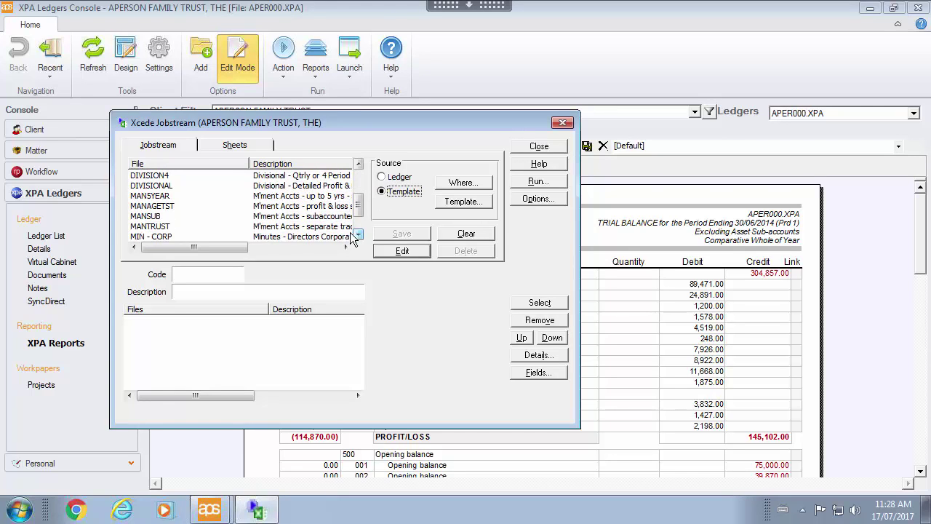
pyautogui.click(187, 206)
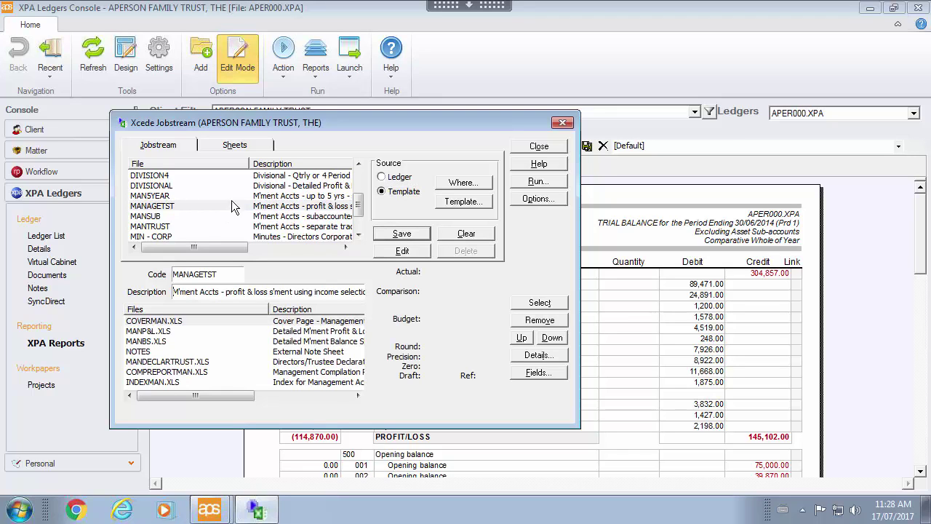
pyautogui.moveTo(249, 164); pyautogui.dragTo(188, 166)
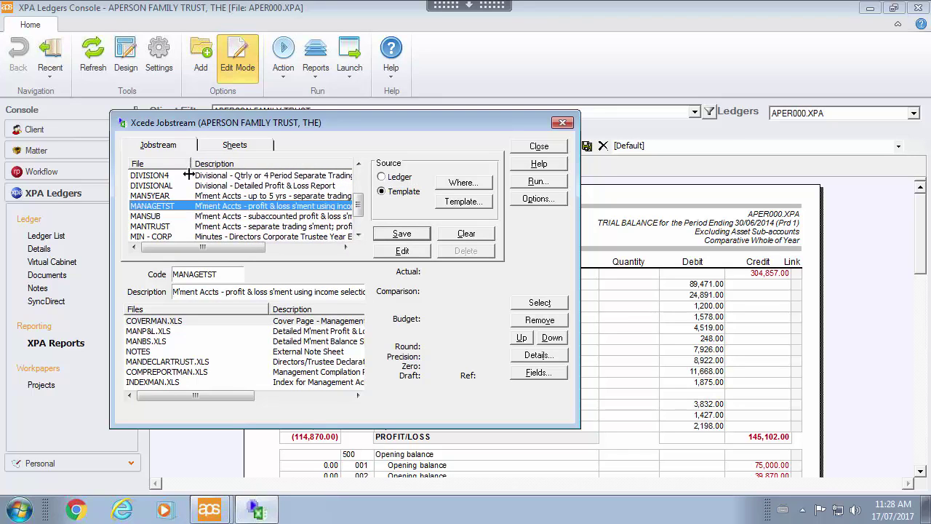
pyautogui.moveTo(269, 311); pyautogui.dragTo(186, 311)
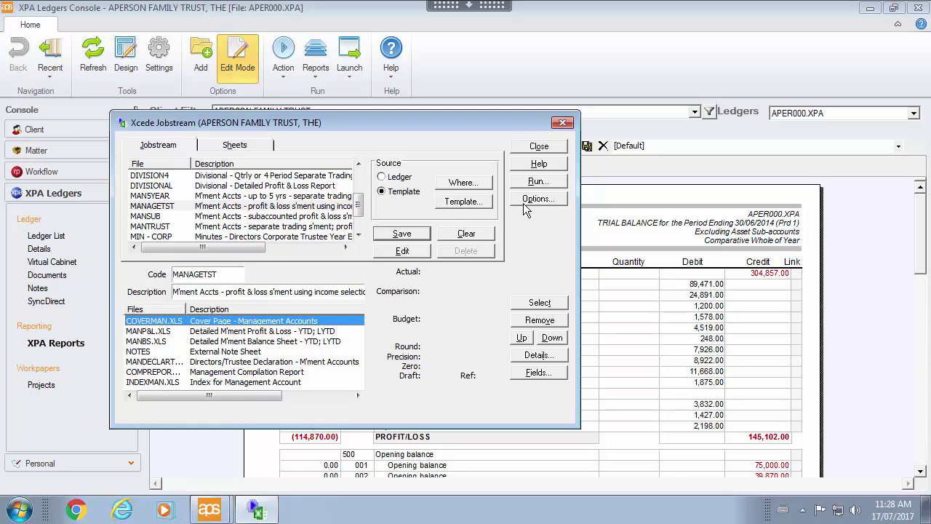
# Run the MANAGETST jobstream with Excel as the output type.
pyautogui.click(539, 183)
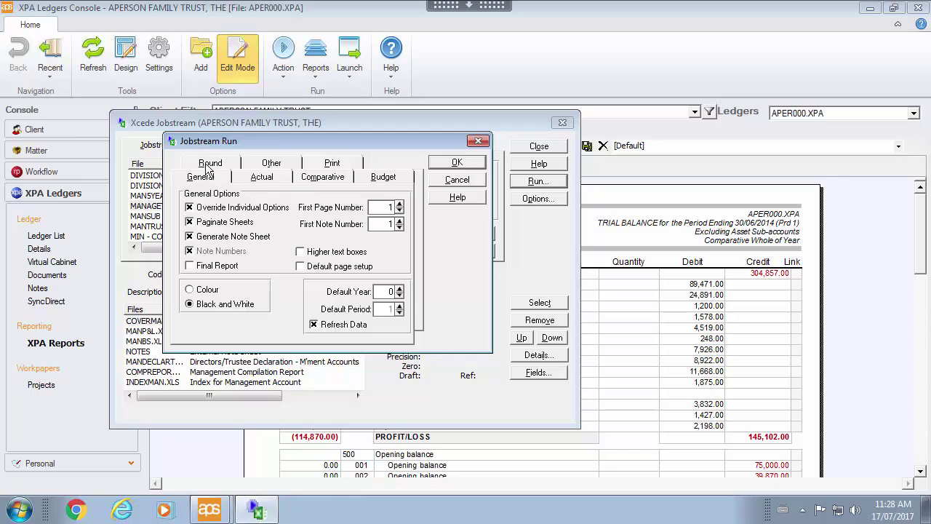
pyautogui.click(345, 164)
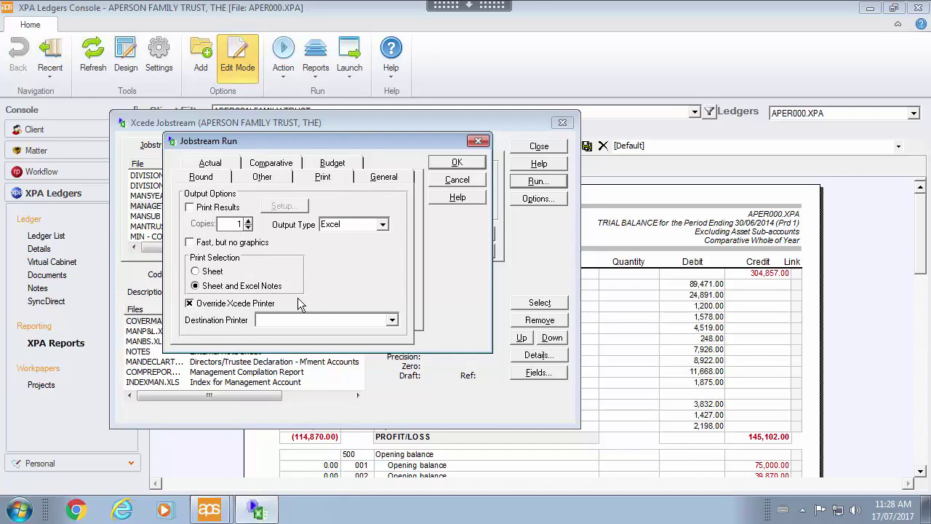
pyautogui.click(382, 225)
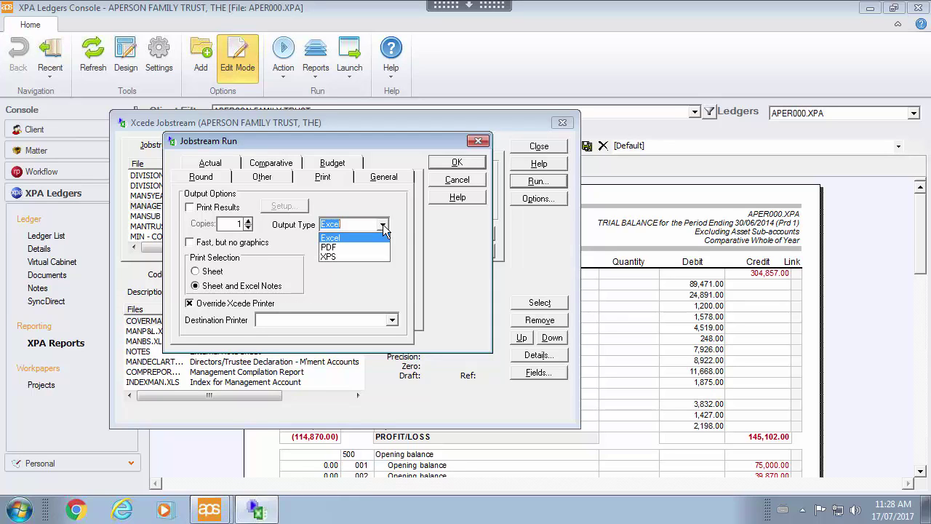
pyautogui.click(384, 228)
pyautogui.click(481, 163)
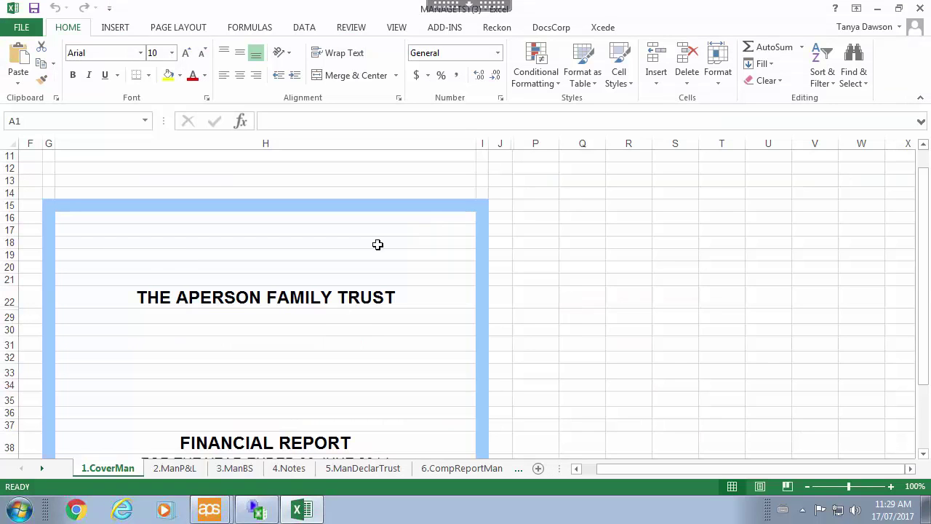
# Review the profit and loss, balance sheet, notes and directors' declaration sheets, then return to the profit and loss period heading.
pyautogui.click(188, 470)
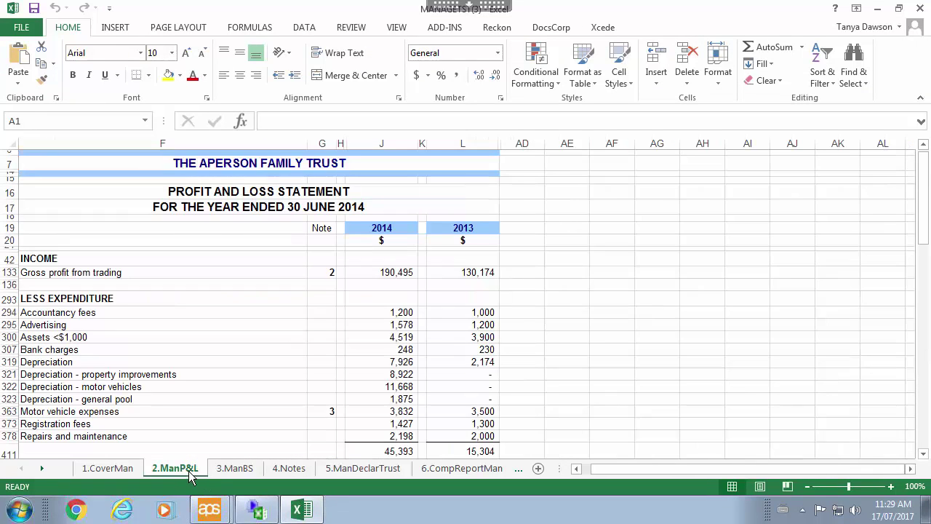
pyautogui.click(232, 470)
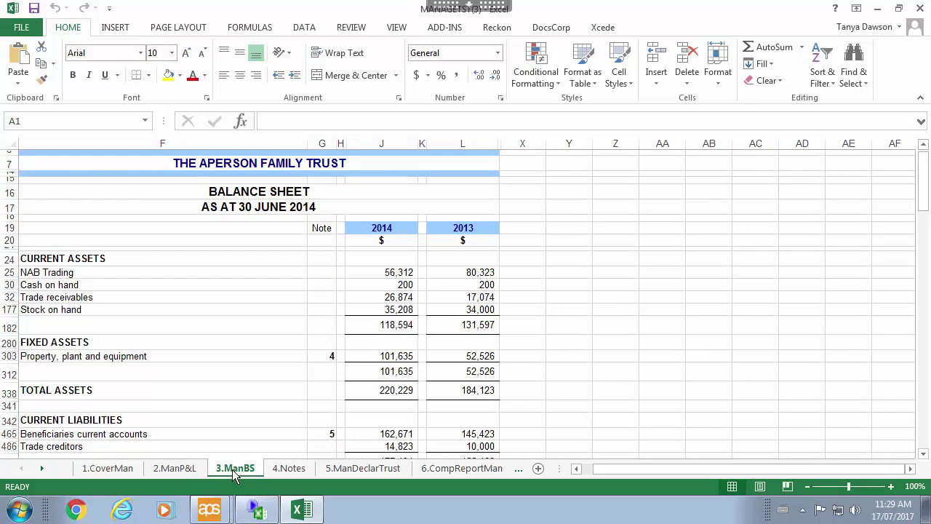
pyautogui.click(301, 470)
pyautogui.click(339, 469)
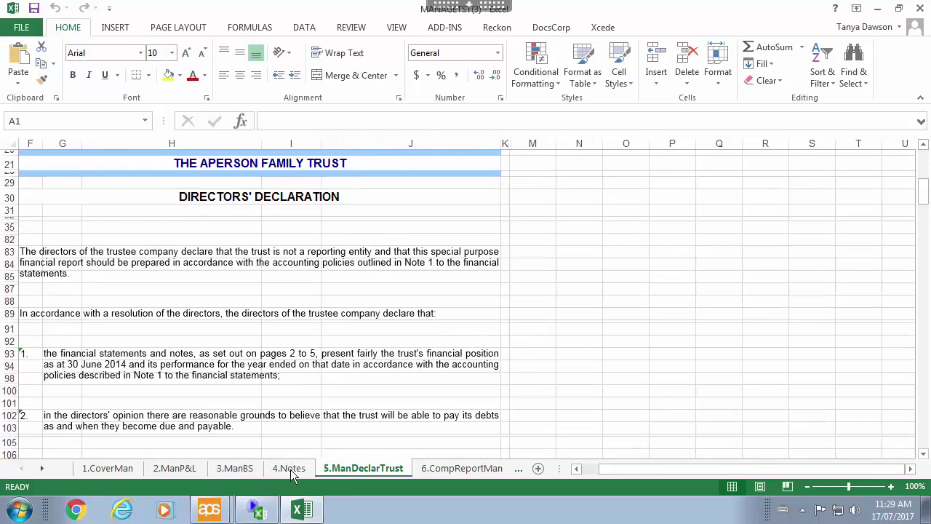
pyautogui.click(181, 469)
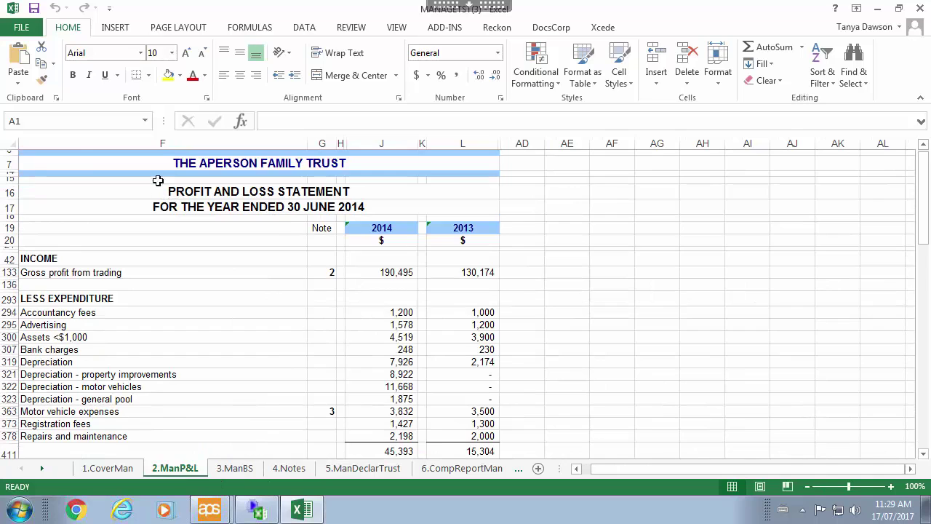
pyautogui.click(120, 207)
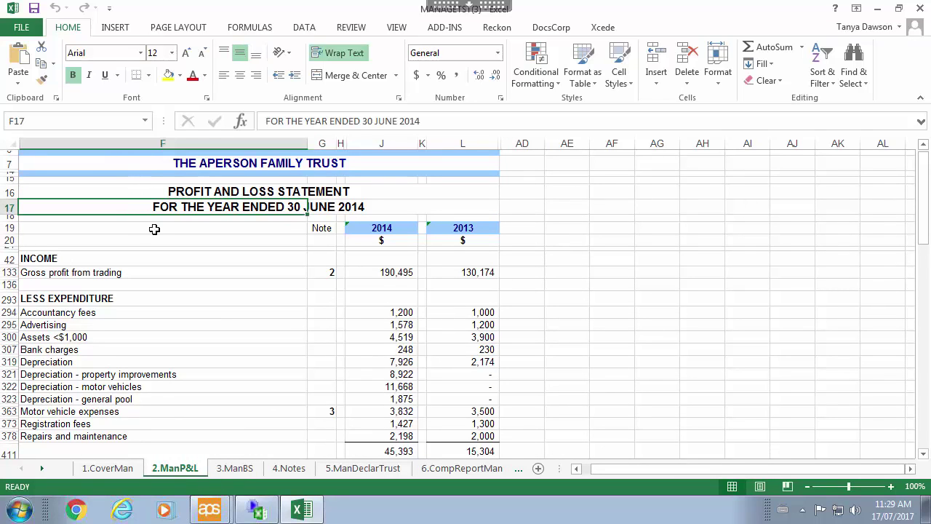
# Replace the profit and loss period heading in cell F17 with #VALUE.
pyautogui.write('#')
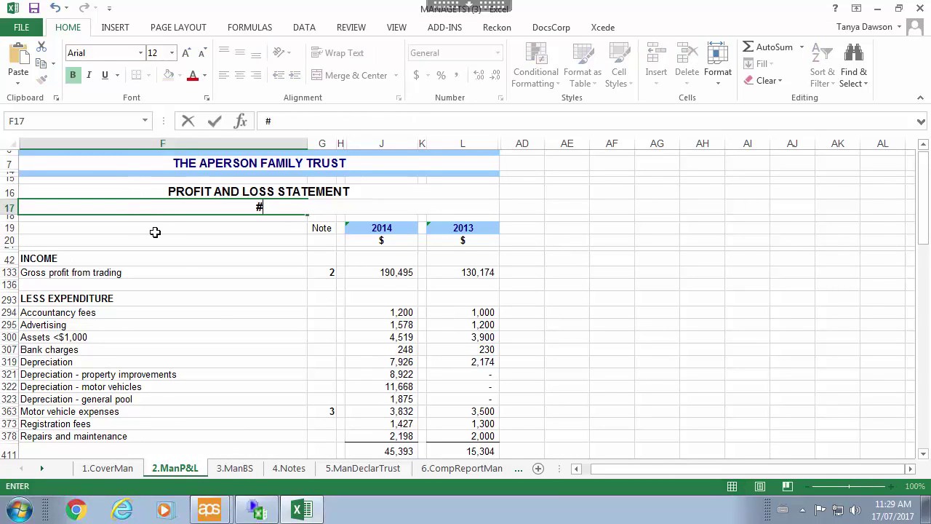
pyautogui.write('VALUE')
pyautogui.press('Return')
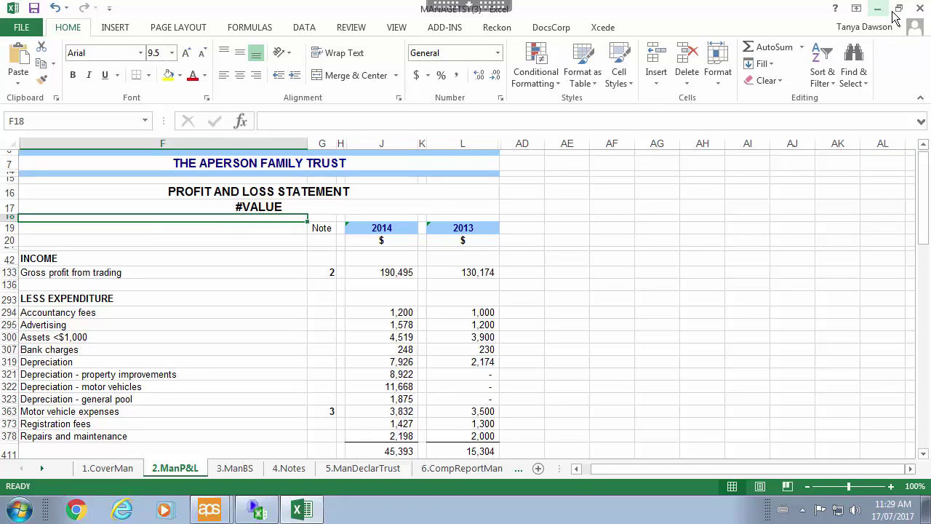
# Close the report workbook without saving its changes and close the Xcede Jobstream window.
pyautogui.click(920, 8)
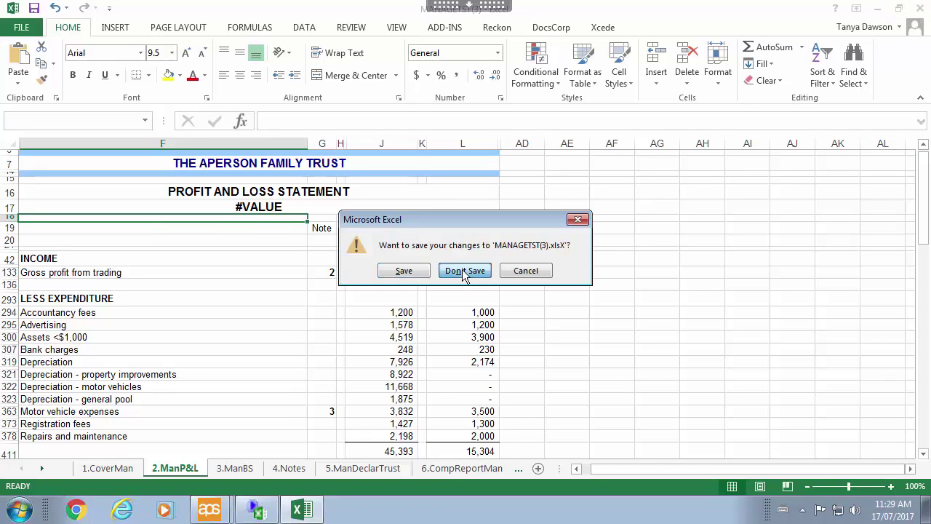
pyautogui.click(465, 271)
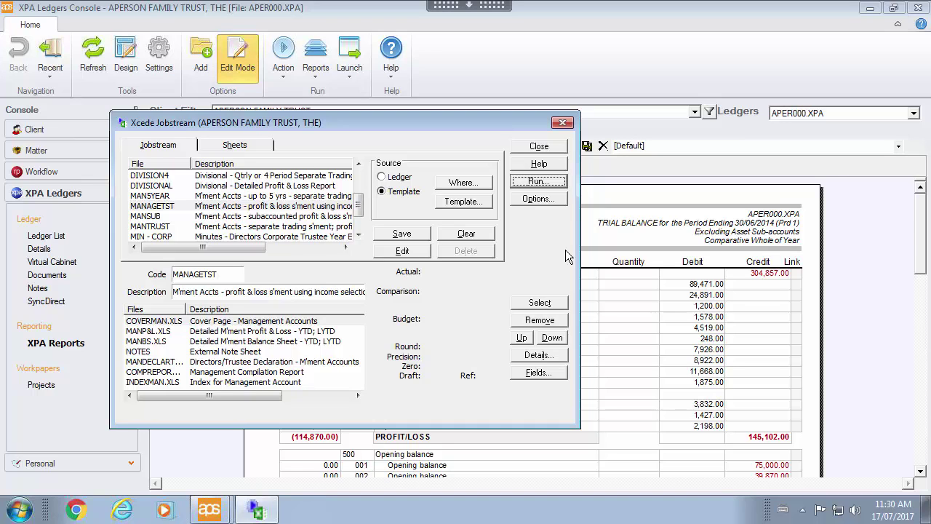
pyautogui.click(546, 147)
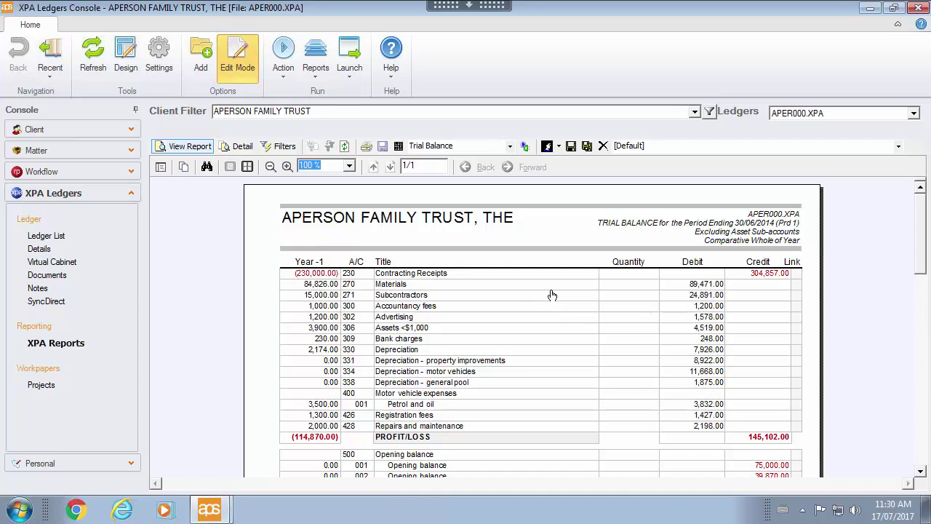
# Go to the ledger list and open the APER000.XPA ledger in XPA.
pyautogui.click(76, 225)
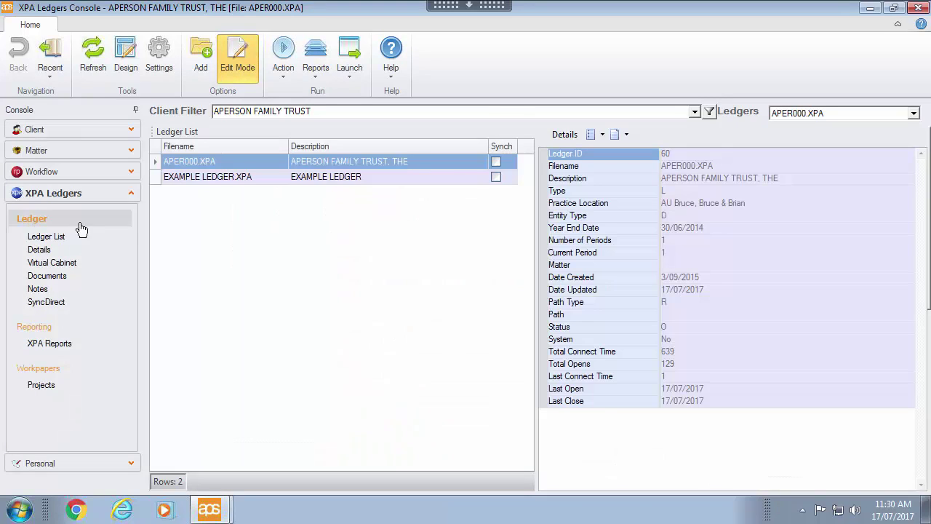
pyautogui.rightClick(268, 156)
pyautogui.click(305, 166)
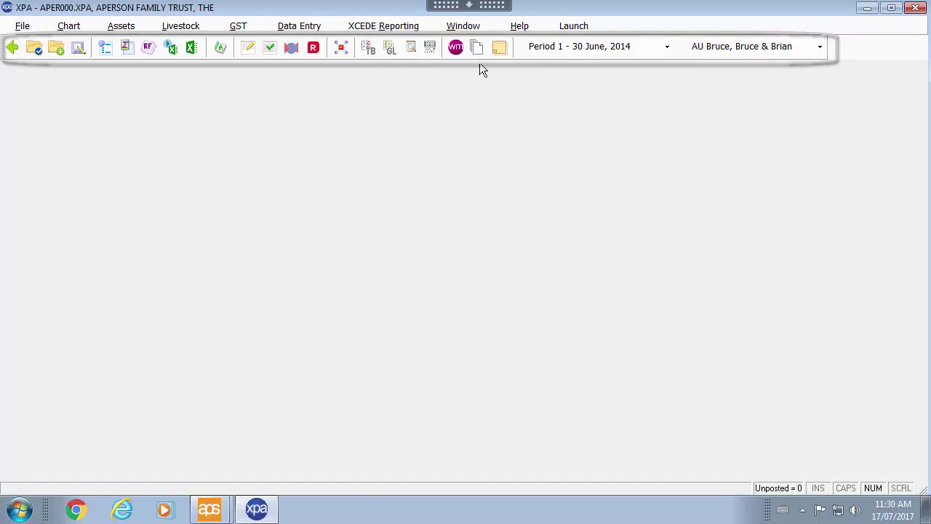
# Check the available ledger periods without changing the selection, and open the Trial Balance report.
pyautogui.click(667, 48)
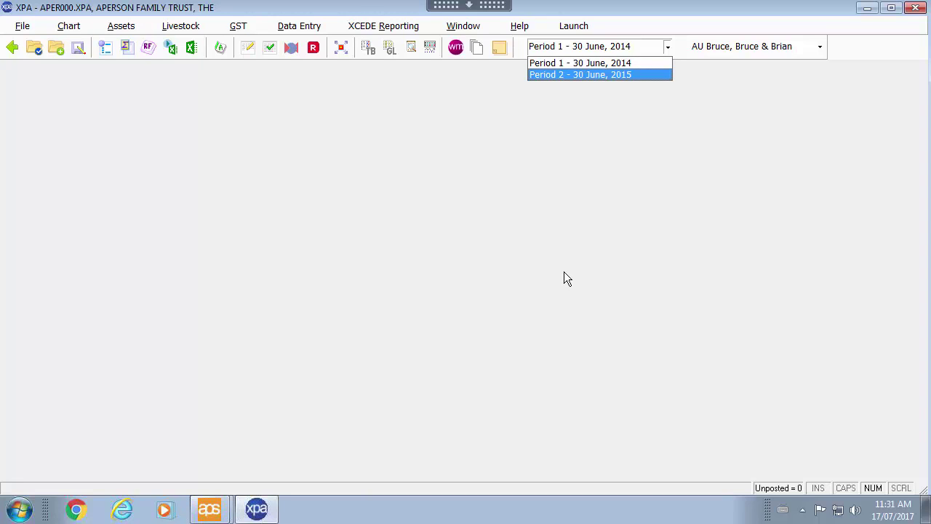
pyautogui.press('Escape')
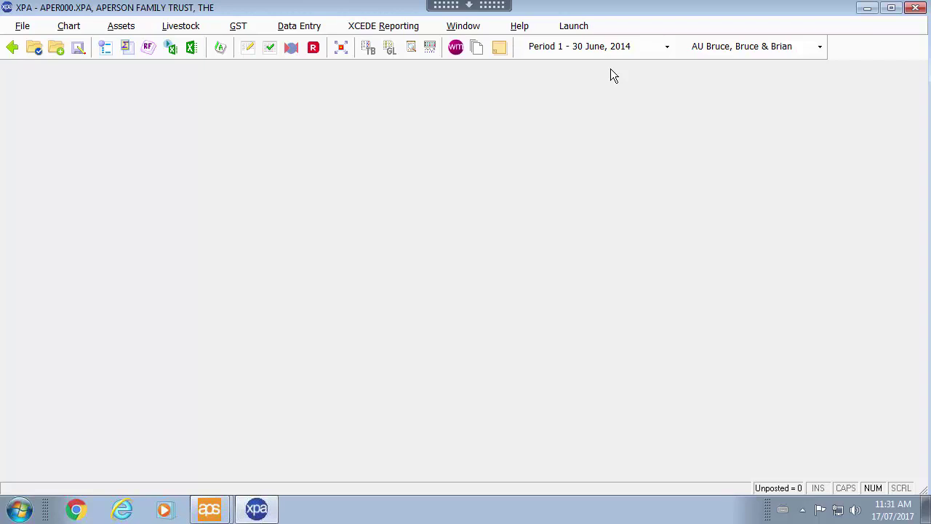
pyautogui.click(367, 49)
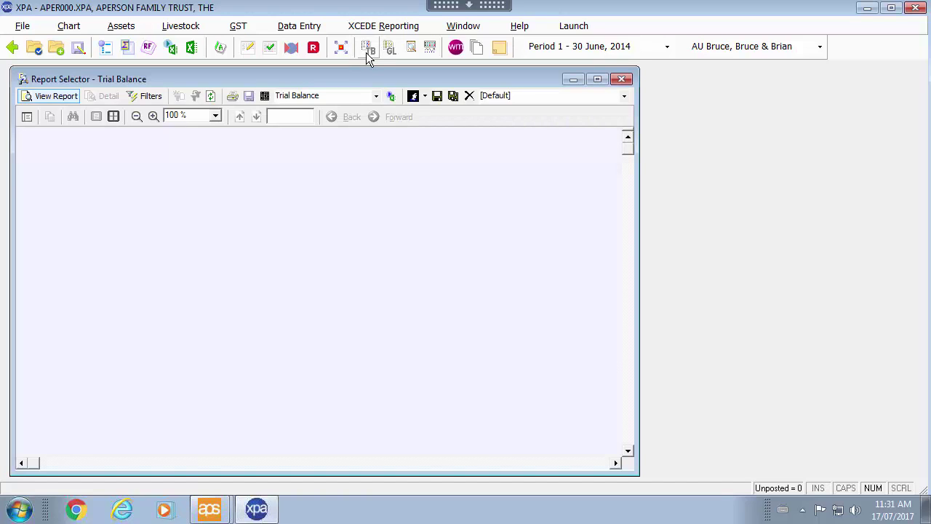
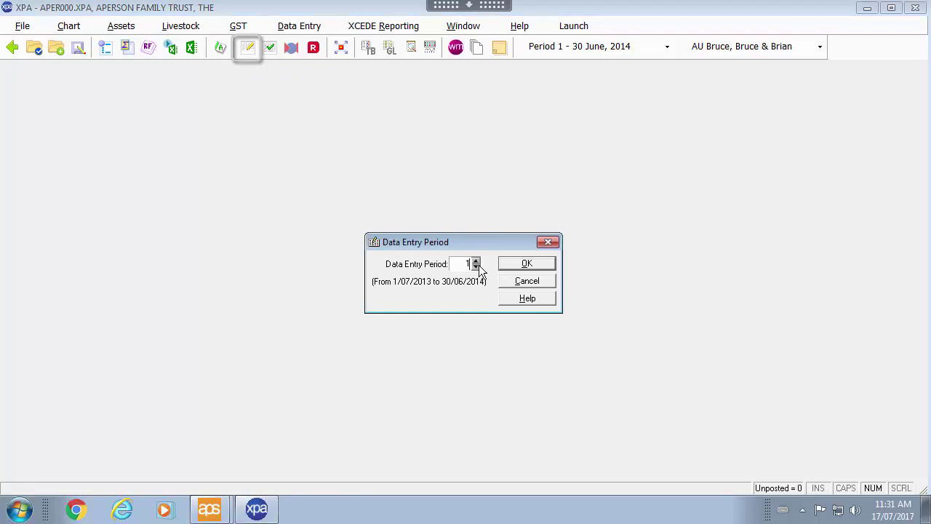
# Open the Period 1 journal entries and save the show options All Entries and As Entered order as the user default.
pyautogui.click(527, 263)
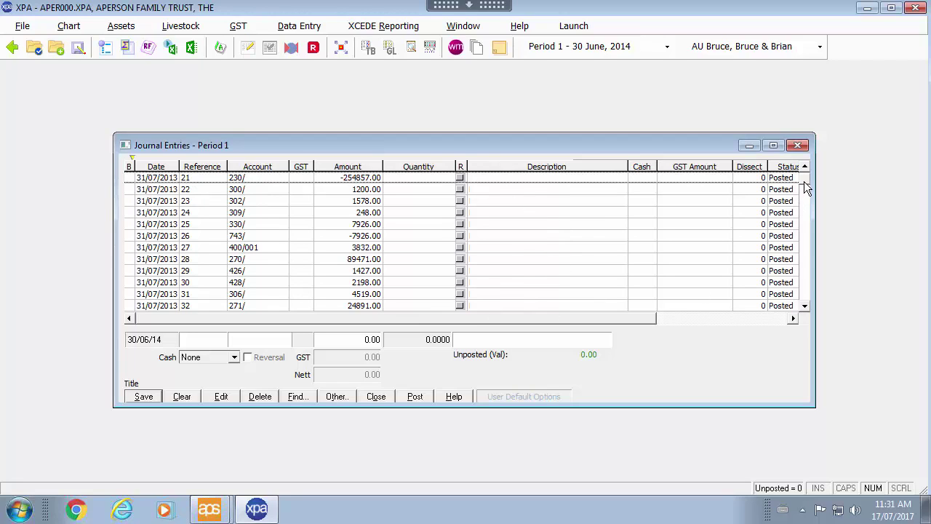
pyautogui.click(805, 305)
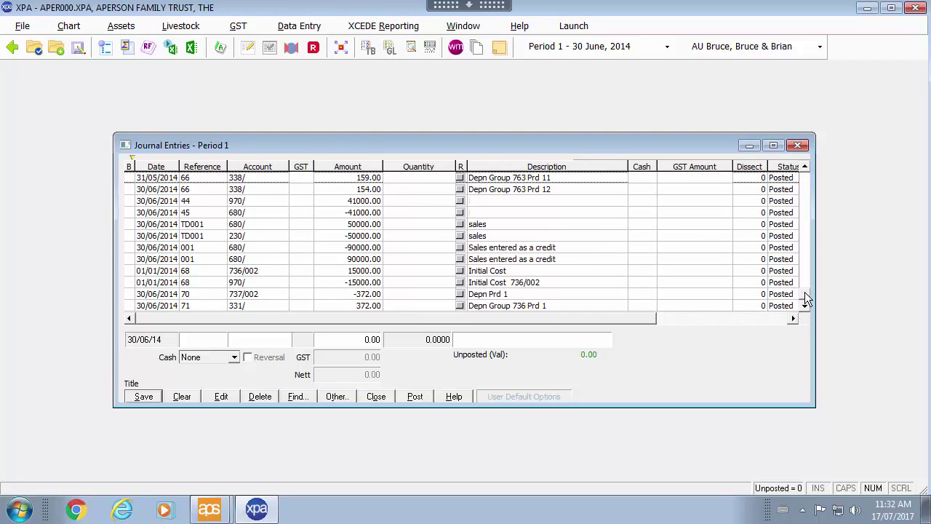
pyautogui.click(350, 400)
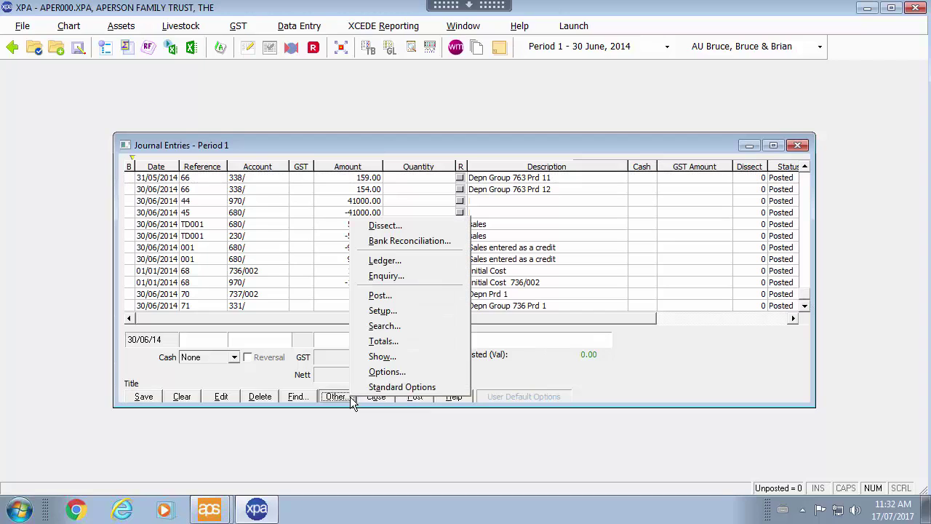
pyautogui.click(391, 358)
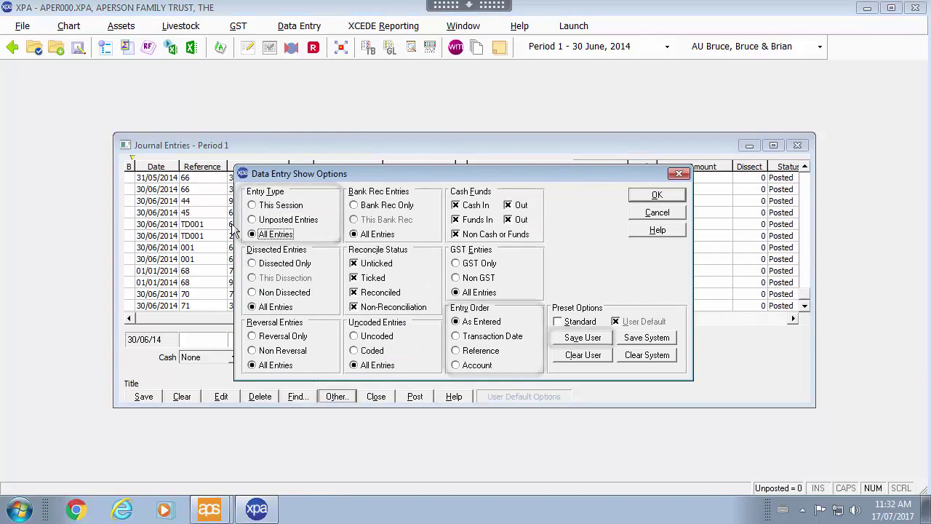
pyautogui.click(483, 322)
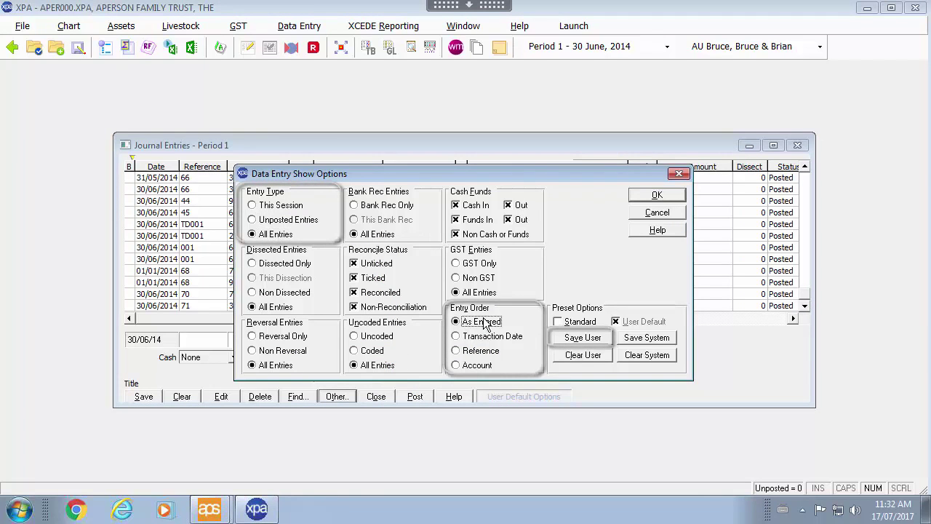
pyautogui.click(593, 342)
pyautogui.click(528, 304)
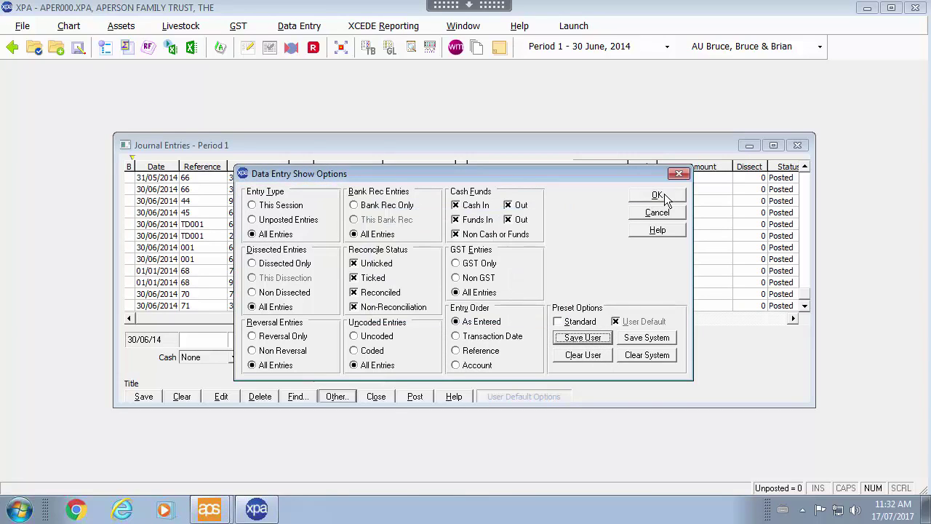
pyautogui.click(658, 196)
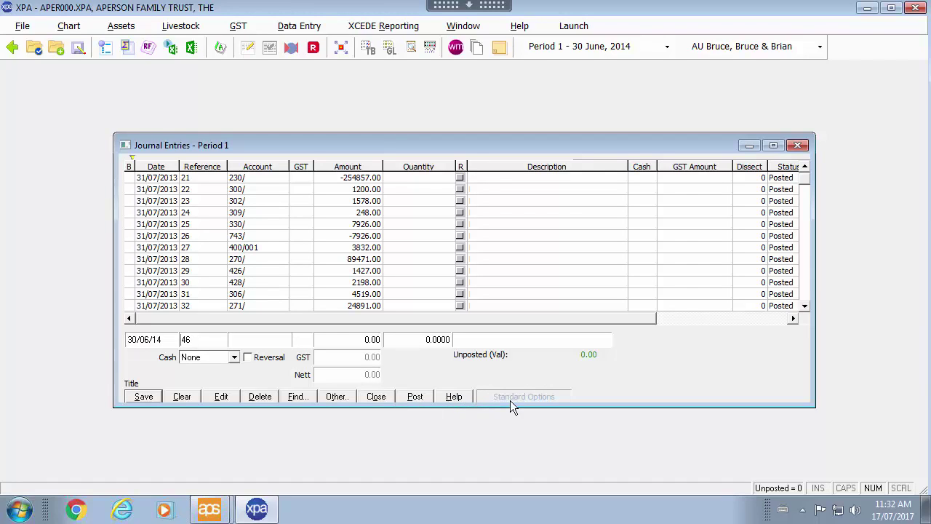
# Accept the journal data entry options with Fixed Date 30/06/2014 as the user default.
pyautogui.click(346, 400)
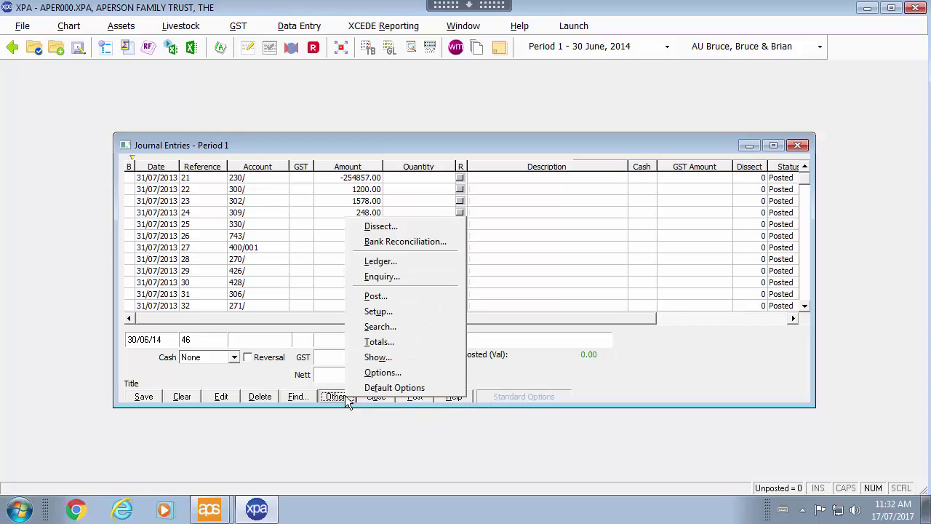
pyautogui.click(383, 375)
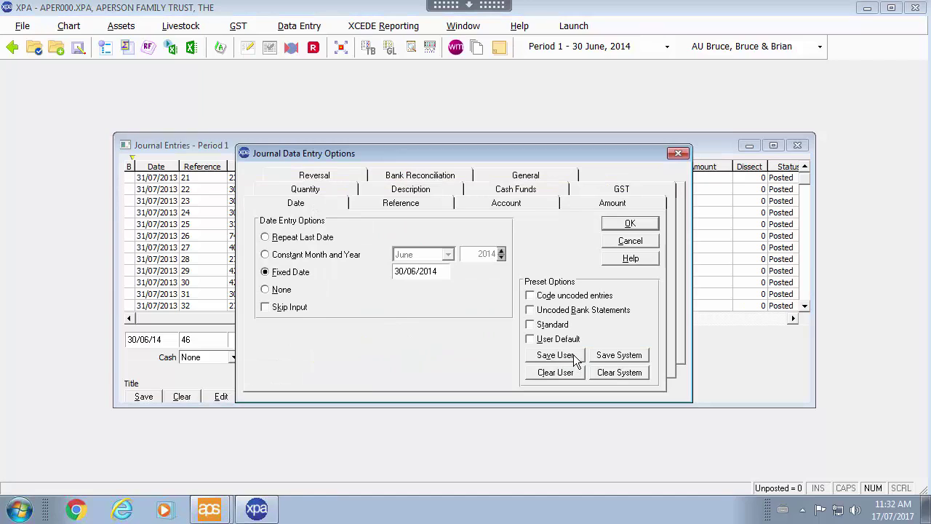
pyautogui.click(630, 223)
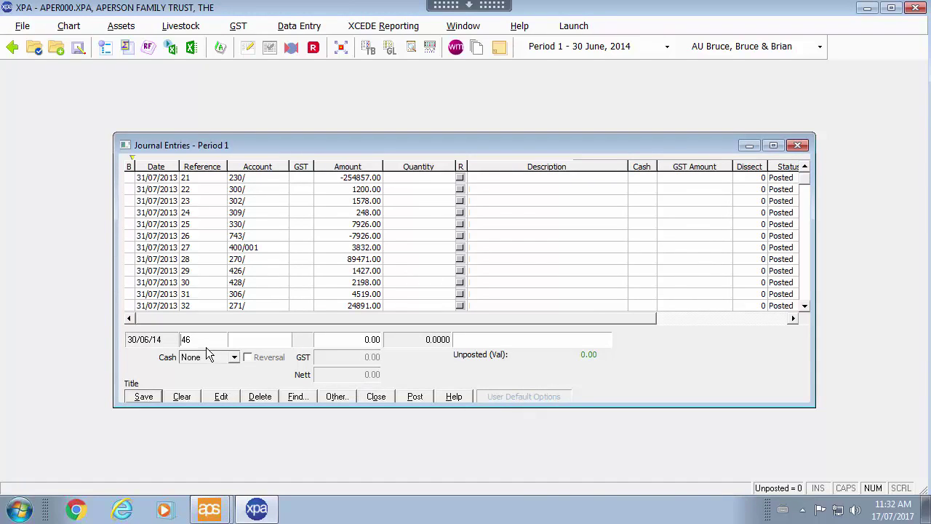
# Start a journal line with reference 46 against account 970/.
pyautogui.click(248, 340)
pyautogui.write('970/')
pyautogui.press('Tab')
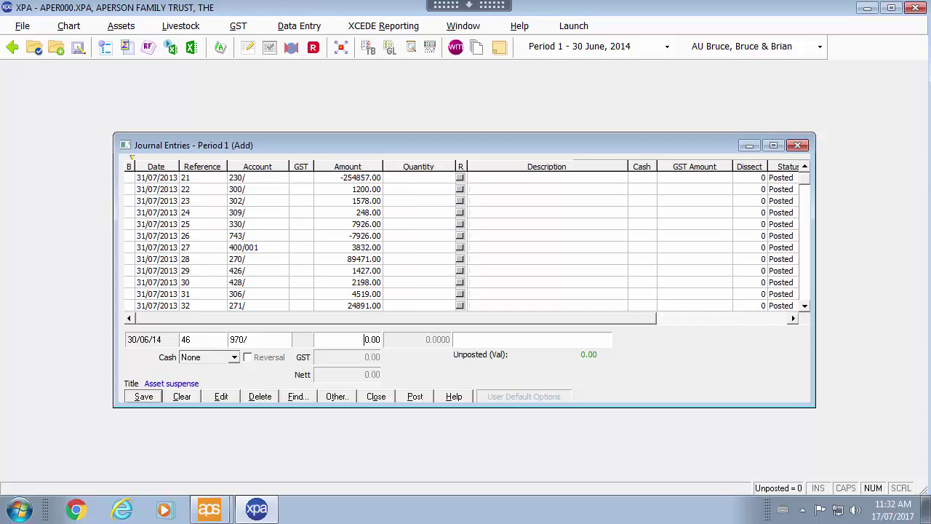
# Search the account codes by title for "assets" and "asset", then leave the search without choosing an account.
pyautogui.click(298, 397)
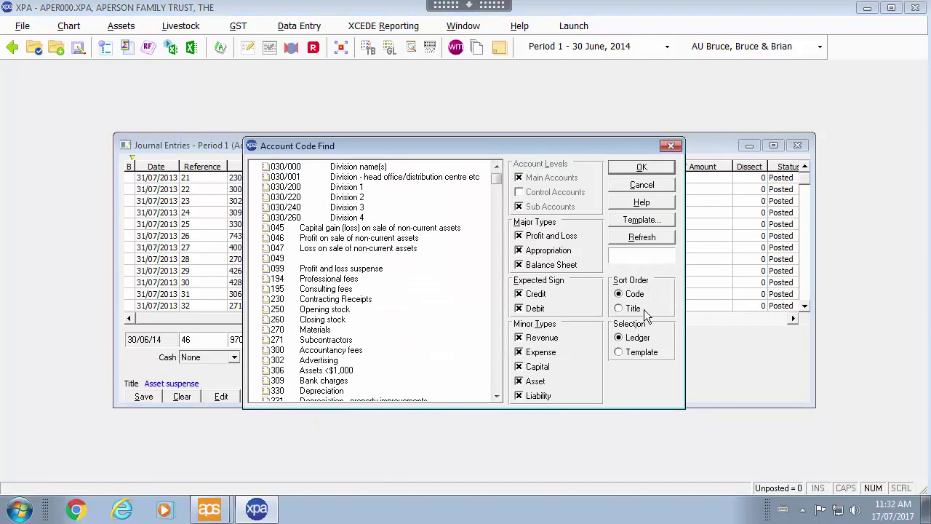
pyautogui.click(634, 312)
pyautogui.write('assets')
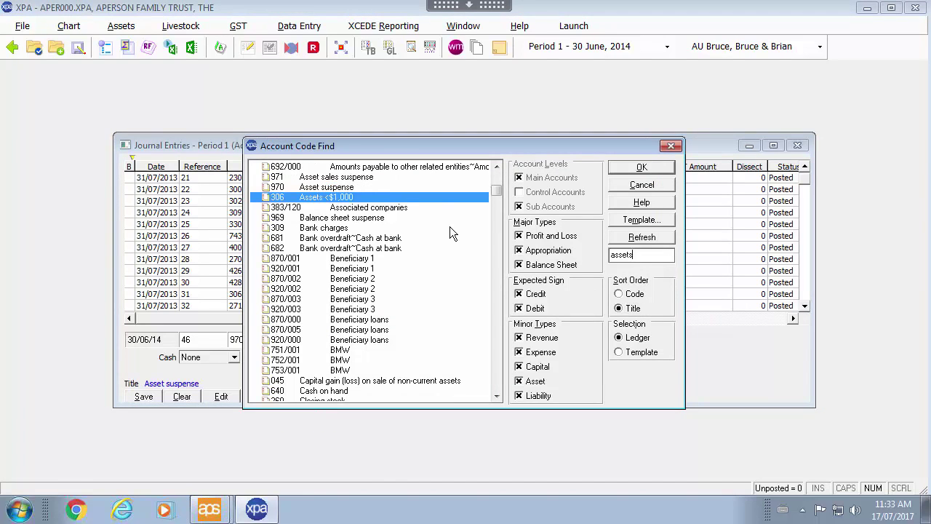
pyautogui.click(326, 178)
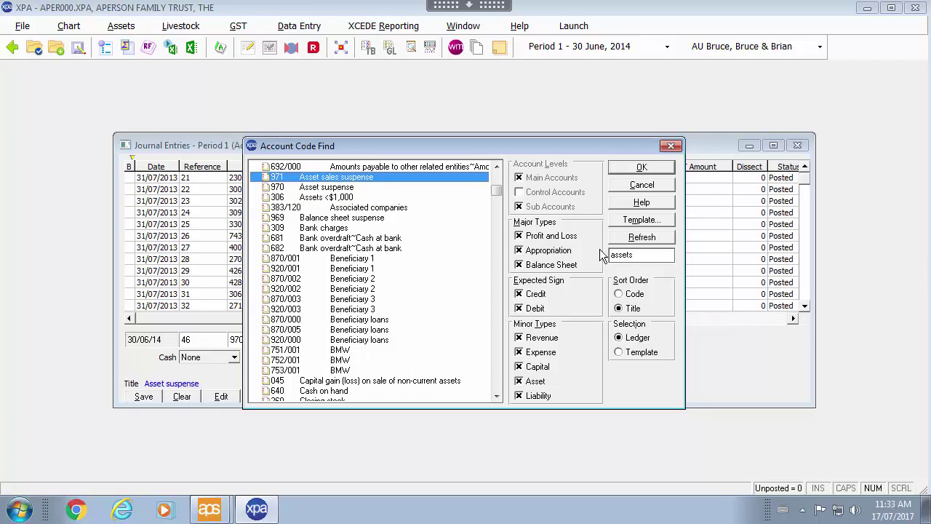
pyautogui.click(638, 256)
pyautogui.write('asset')
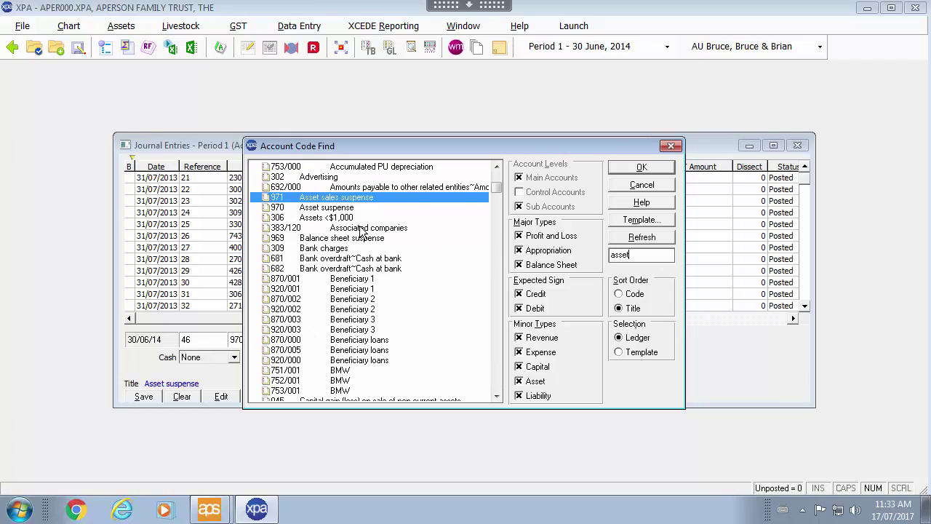
pyautogui.click(642, 187)
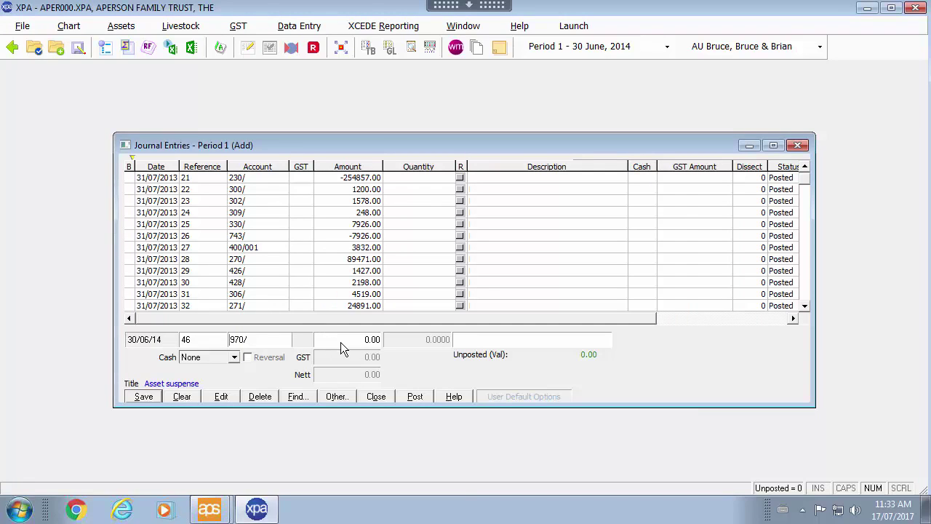
# Record 10000 against account 970 and a balancing -10000 against account 680, then close the journal entries.
pyautogui.write('10000')
pyautogui.press('Return')
pyautogui.write('680')
pyautogui.press('Return')
pyautogui.write('-10000')
pyautogui.press('Return')
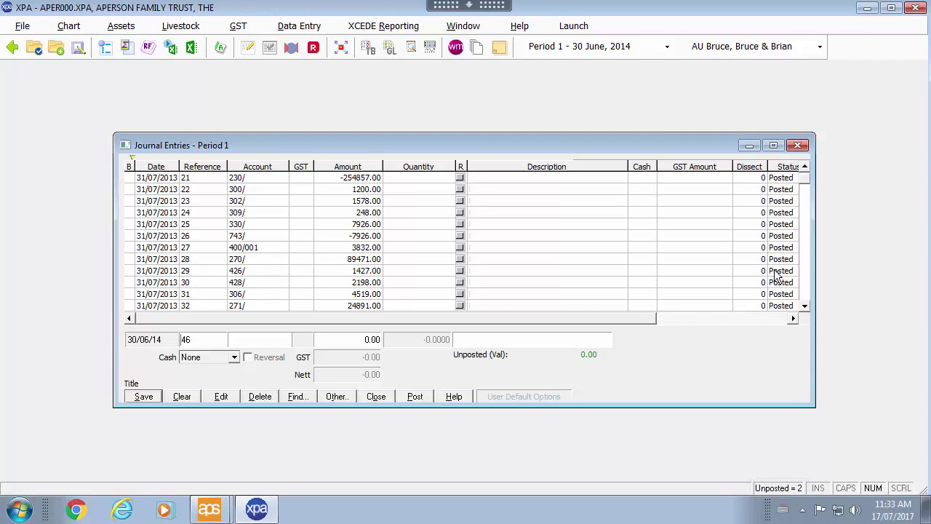
pyautogui.click(799, 147)
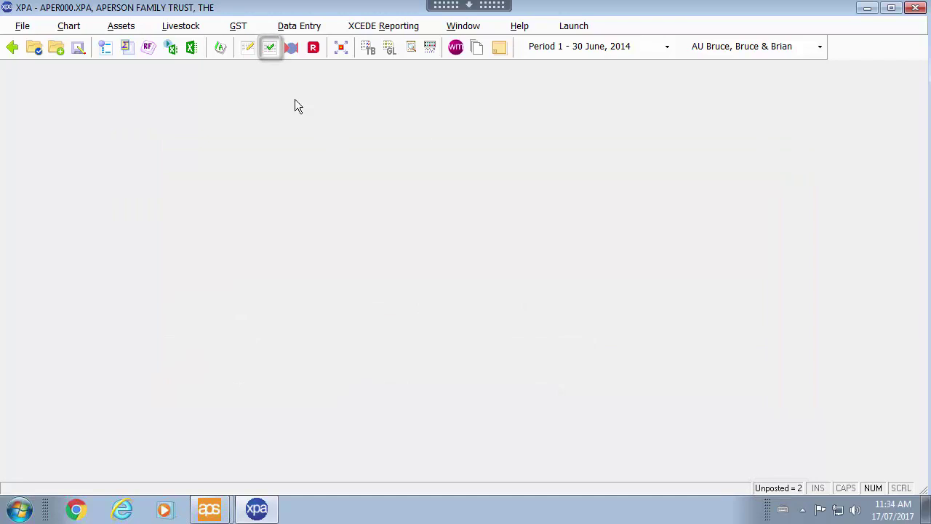
# Post all entry types for periods 1 to 2 and close the posting dialog.
pyautogui.click(271, 56)
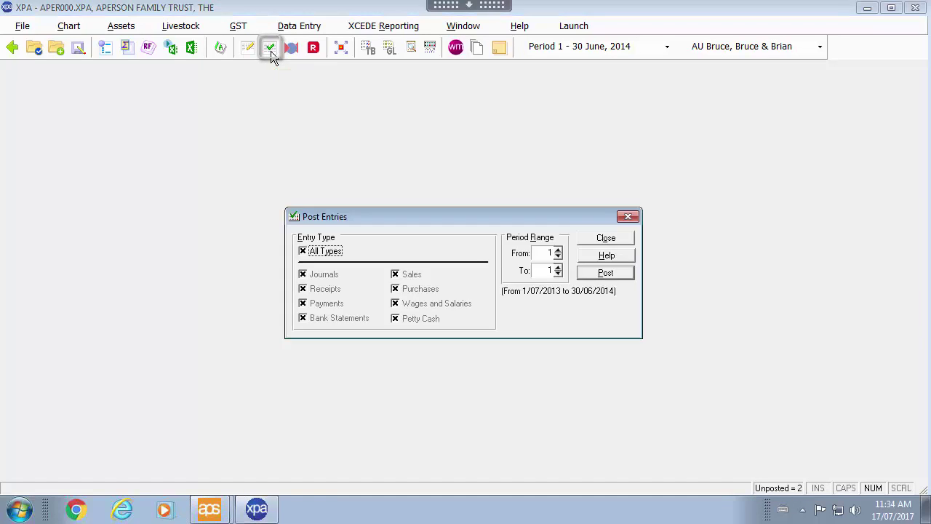
pyautogui.click(558, 267)
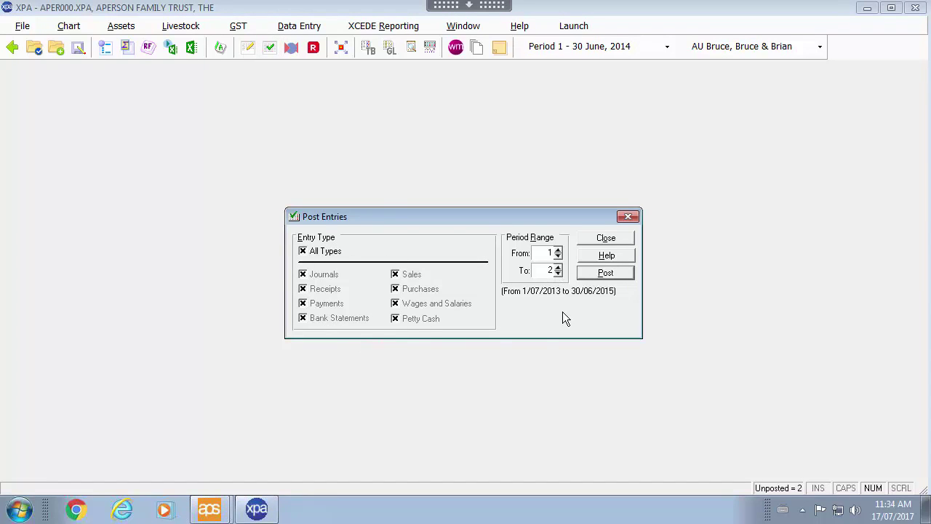
pyautogui.click(593, 275)
pyautogui.click(528, 305)
pyautogui.click(622, 240)
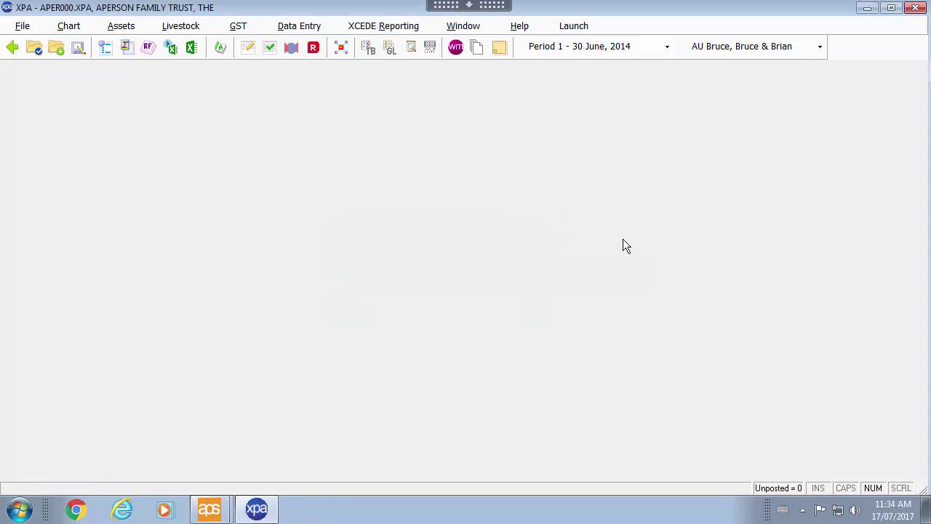
# Look over the available data entry types and open the ledger's asset register.
pyautogui.click(319, 27)
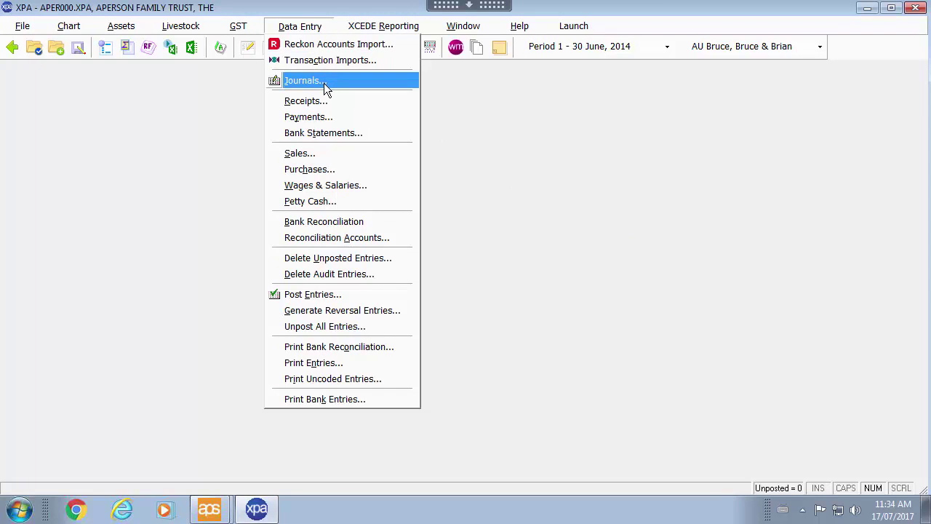
pyautogui.click(548, 176)
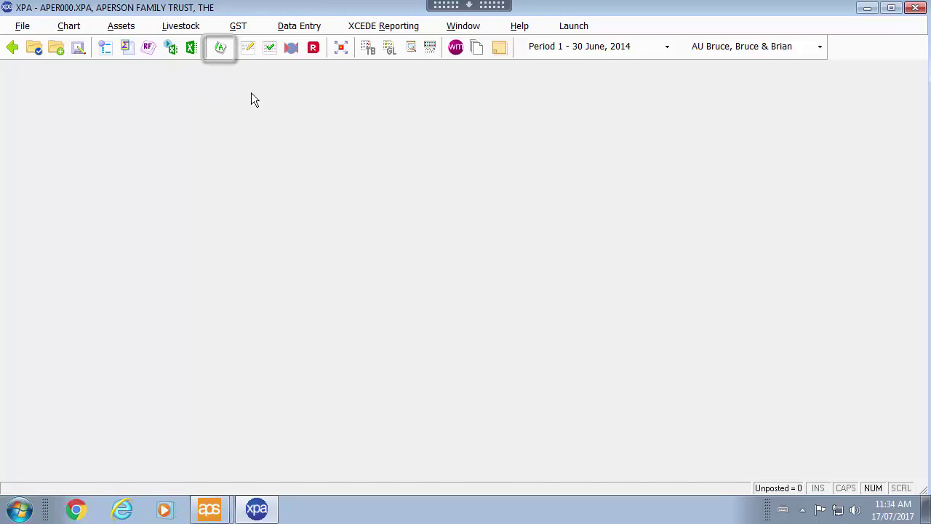
pyautogui.click(222, 49)
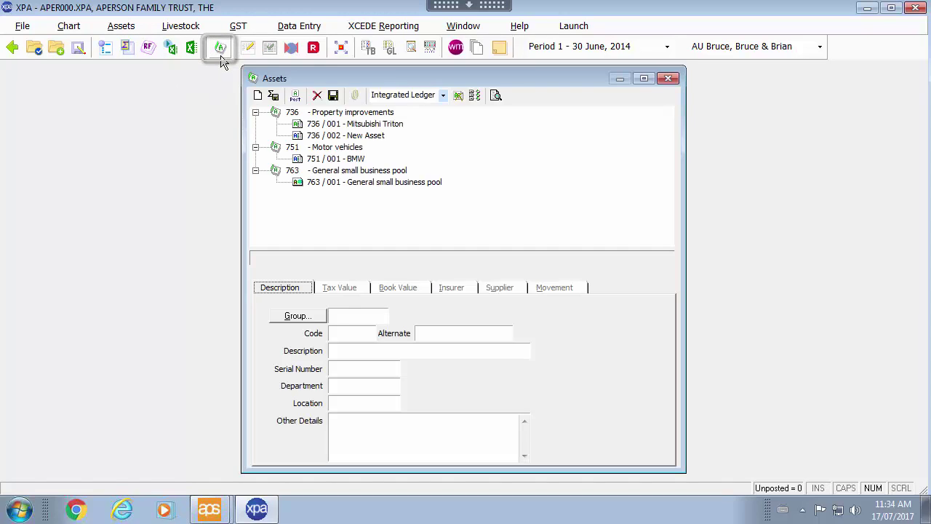
# Add asset code 002 with the description BMW to the 751 Motor vehicles group and save it.
pyautogui.click(291, 112)
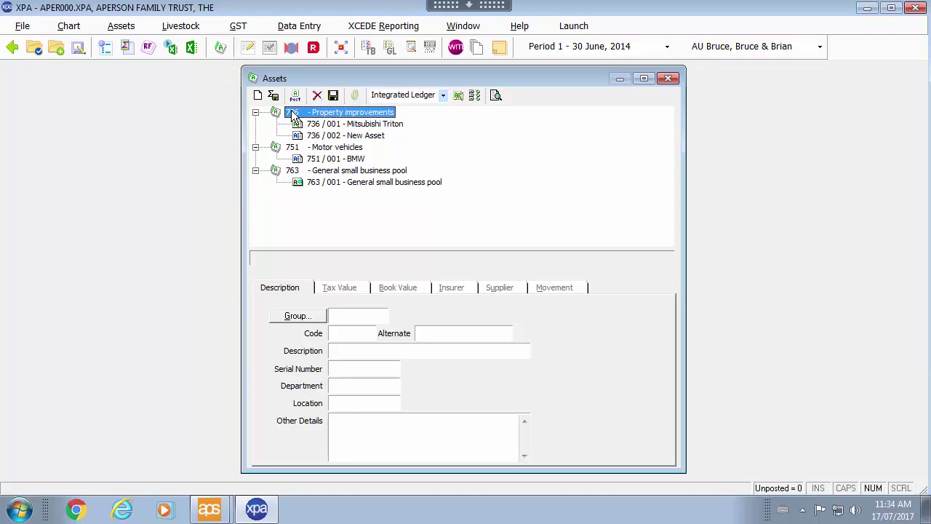
pyautogui.doubleClick(326, 149)
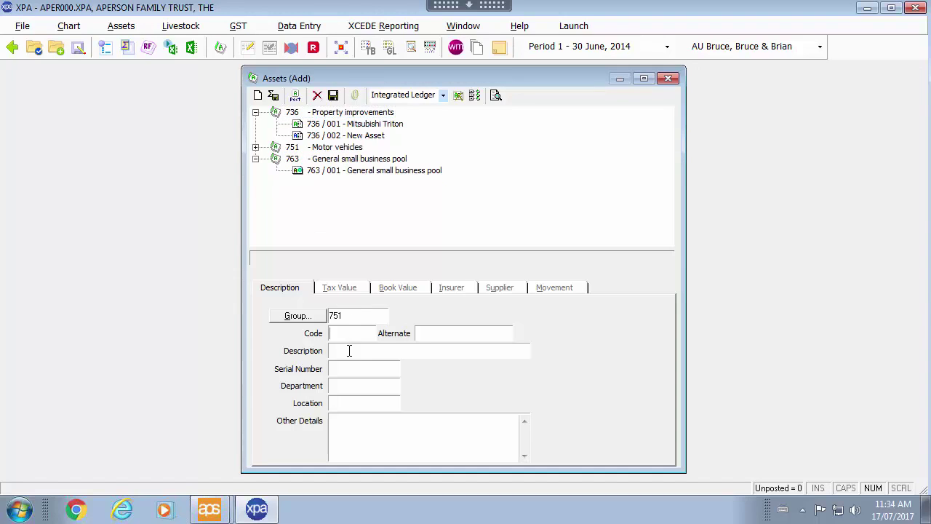
pyautogui.write('002')
pyautogui.press('Tab')
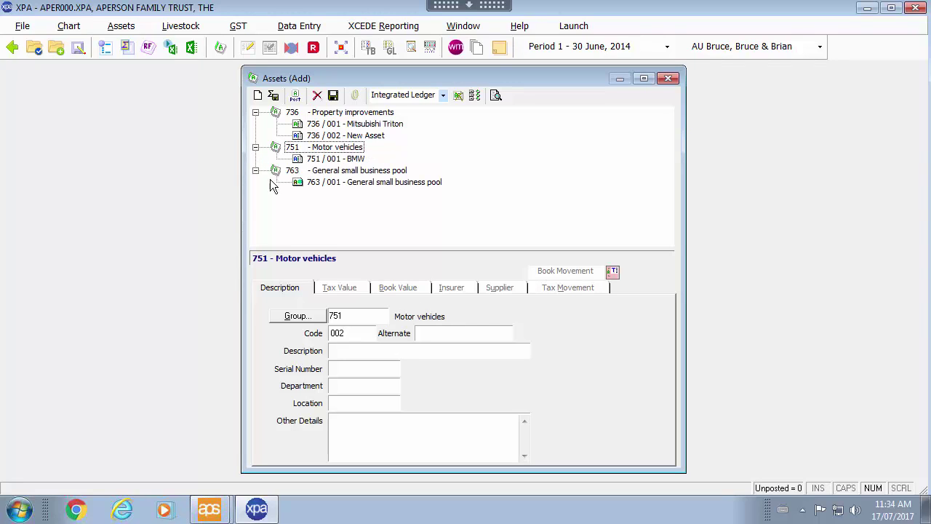
pyautogui.click(347, 351)
pyautogui.write('BMW')
pyautogui.hotkey('ctrl', 's')
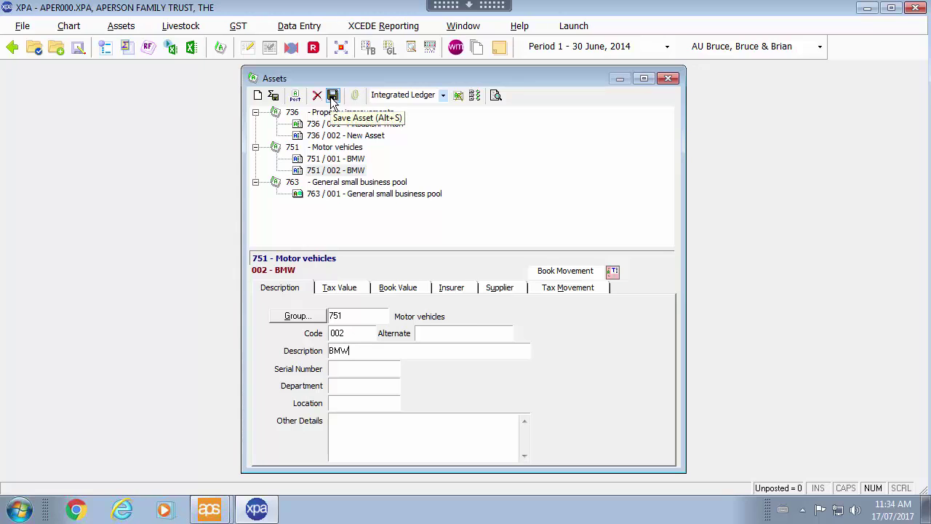
# Set the new BMW's tax values: acquisition date 01/01/2014, initial cost 35,000, depreciation rate 30% and the Diminishing Value method.
pyautogui.click(340, 288)
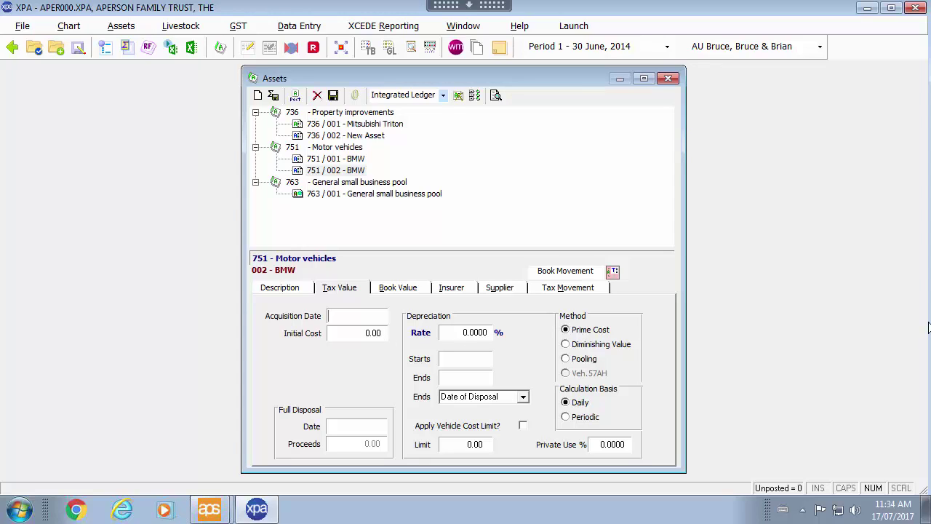
pyautogui.write('01/0')
pyautogui.write('1/2014')
pyautogui.press('Tab')
pyautogui.write('35,000')
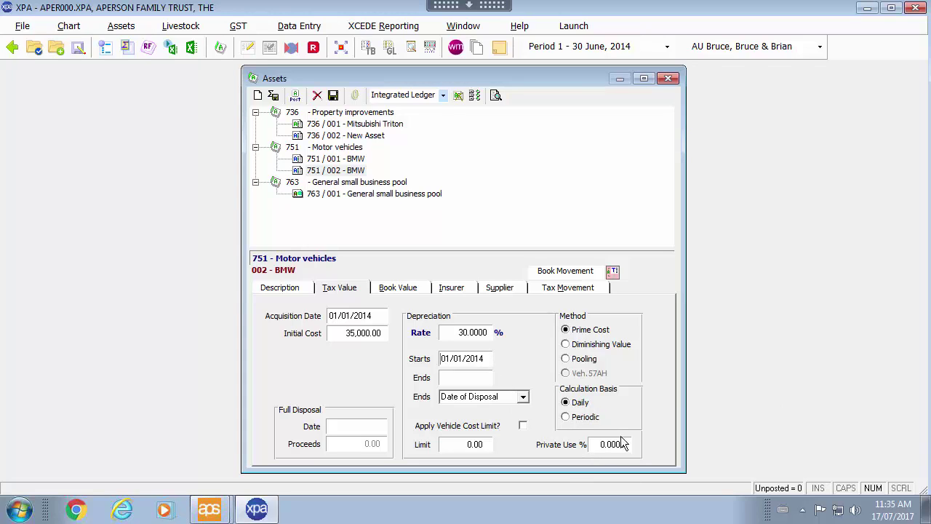
pyautogui.click(569, 347)
# Set the new BMW's book value depreciation rate to 20% with the Prime Cost method.
pyautogui.click(411, 291)
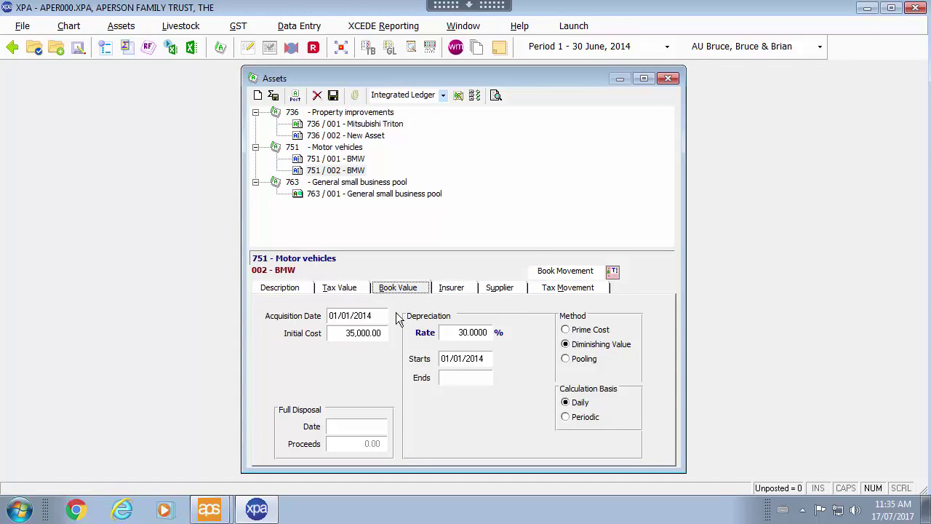
pyautogui.click(456, 336)
pyautogui.moveTo(500, 336); pyautogui.dragTo(618, 342)
pyautogui.write('2')
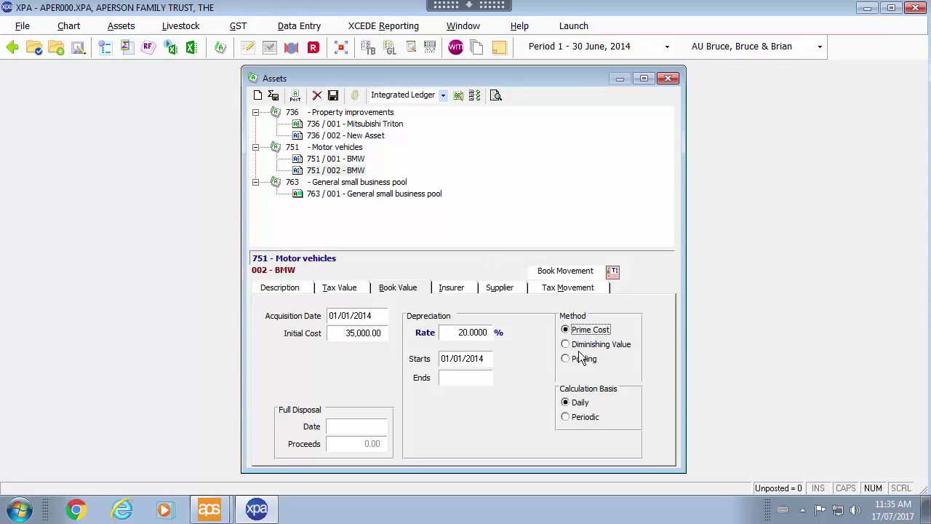
# Compare the new BMW's tax and book movements, and look over its insurer and supplier details.
pyautogui.click(562, 294)
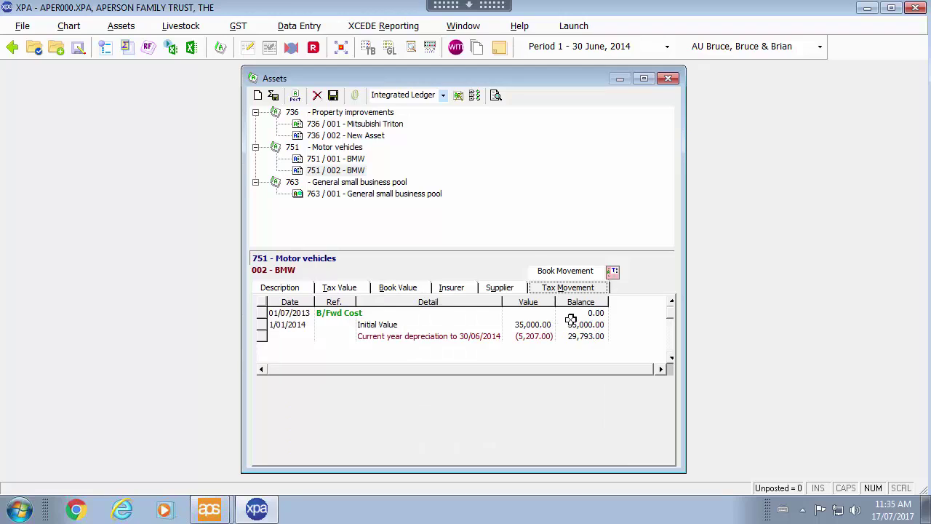
pyautogui.click(569, 274)
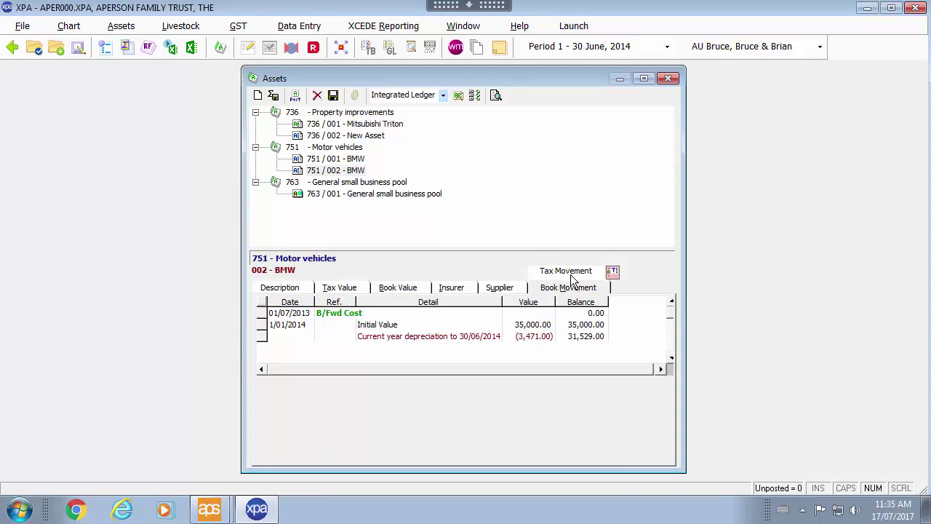
pyautogui.click(570, 275)
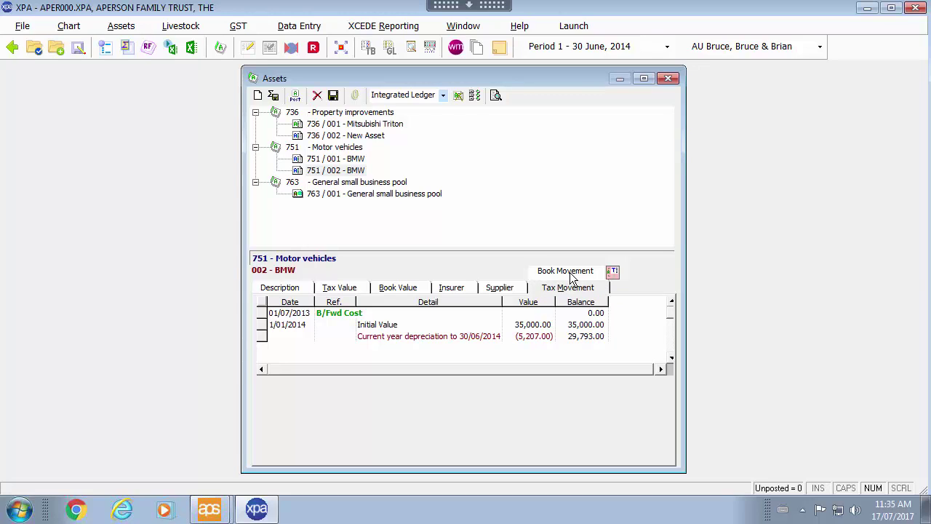
pyautogui.click(452, 291)
pyautogui.click(488, 290)
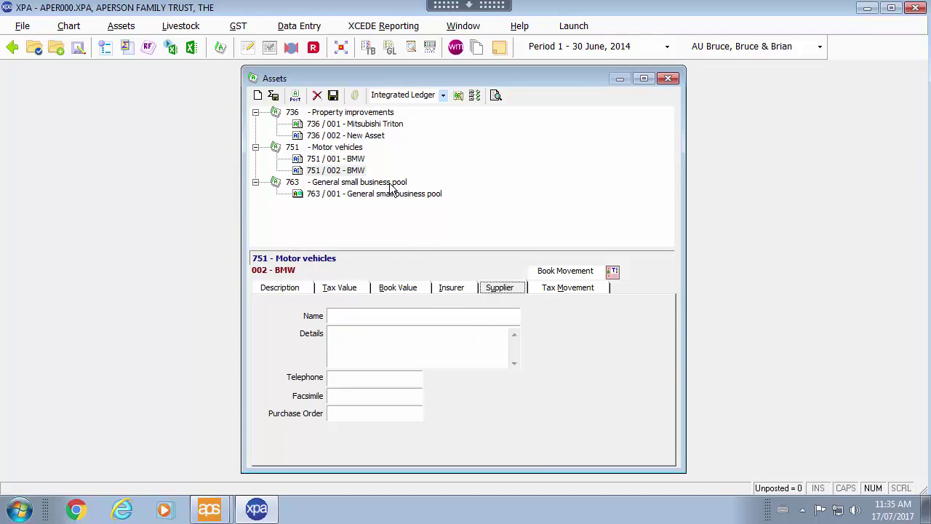
# Change the description of asset 751/002 to "BMW - IJJ T11".
pyautogui.click(342, 170)
pyautogui.click(281, 288)
pyautogui.click(370, 352)
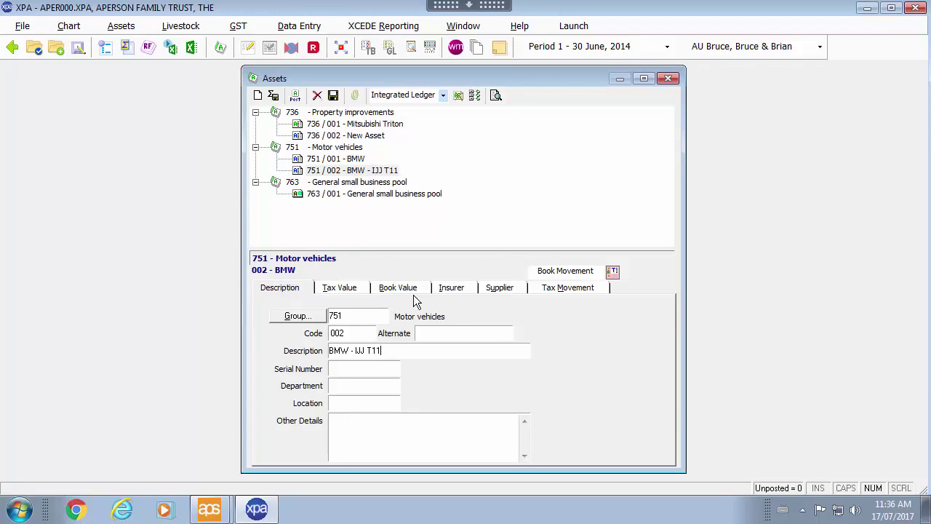
# Preview the GL-integrated depreciation schedule for all asset groups, then close it and the report selection.
pyautogui.click(495, 96)
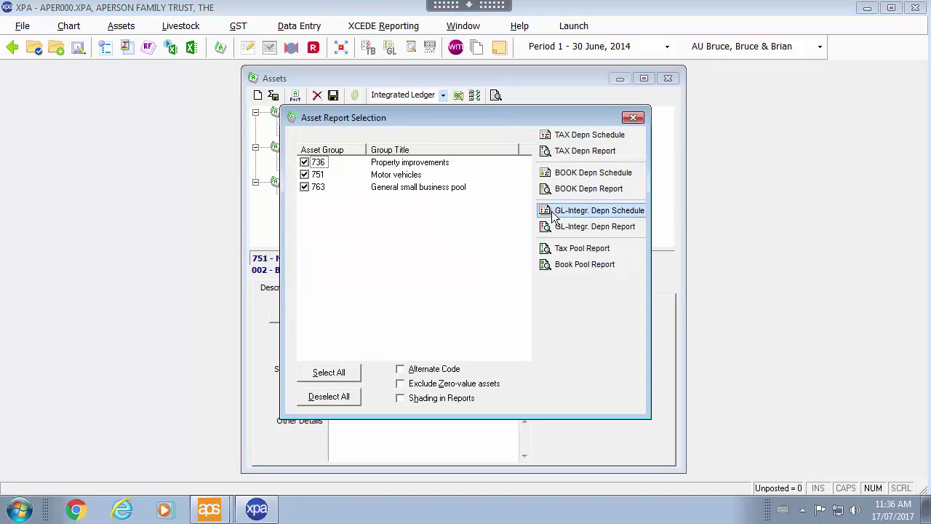
pyautogui.click(606, 215)
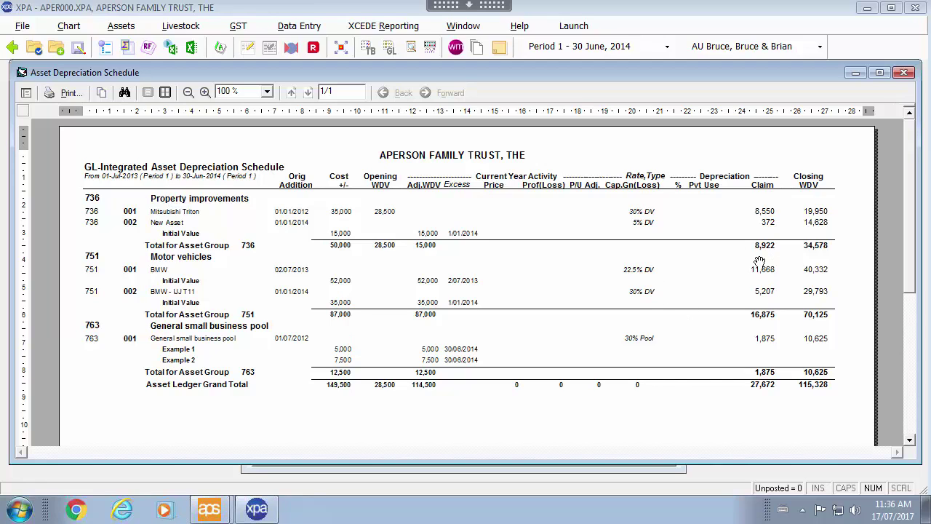
pyautogui.click(903, 73)
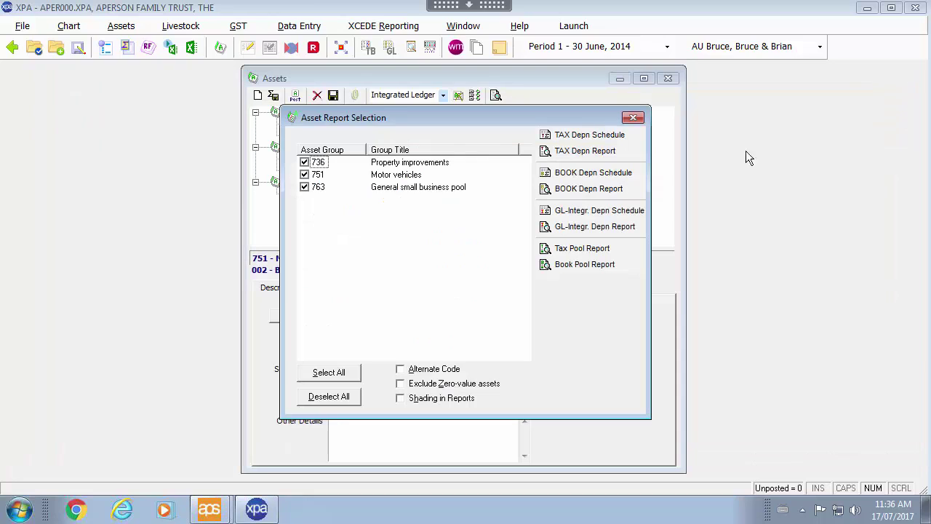
pyautogui.click(633, 118)
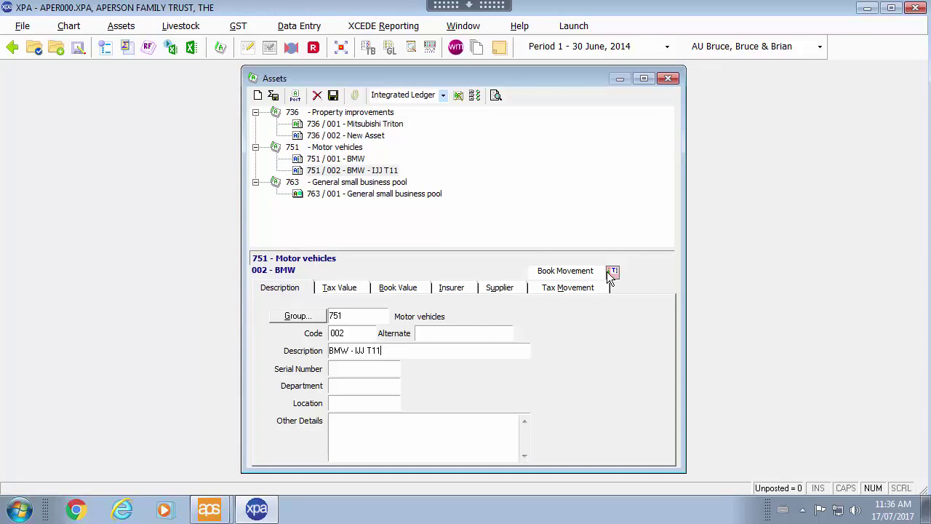
# Check the transaction options for the new BMW's tax movements, and close the asset register with its depreciation balances recalculated.
pyautogui.click(568, 289)
pyautogui.rightClick(445, 319)
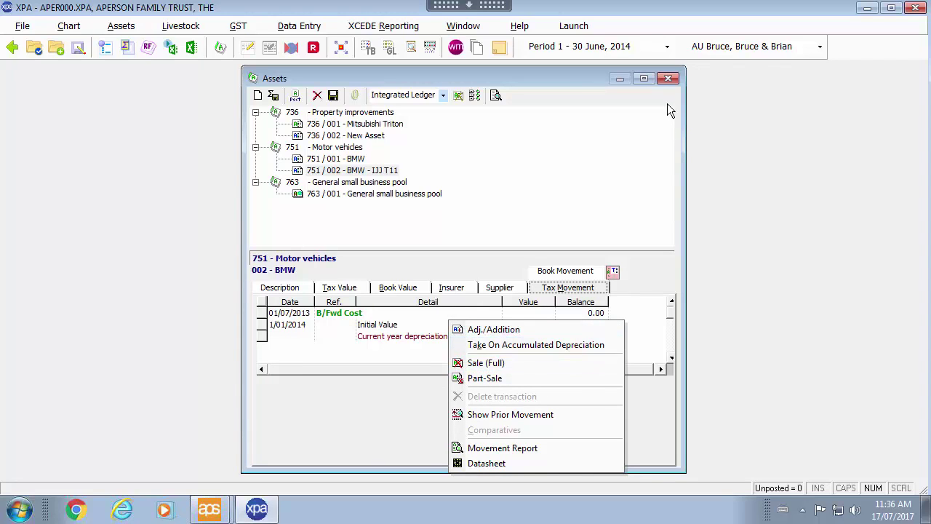
pyautogui.click(676, 80)
pyautogui.click(670, 79)
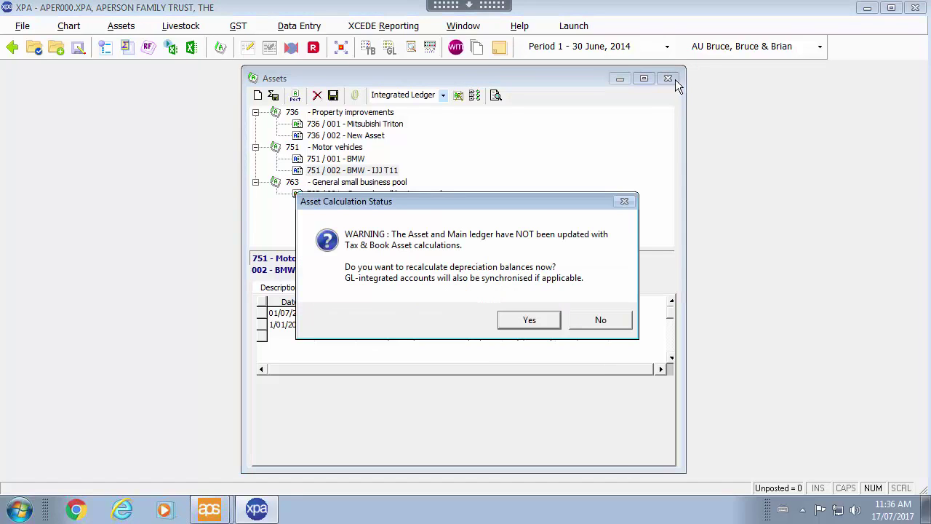
pyautogui.click(531, 321)
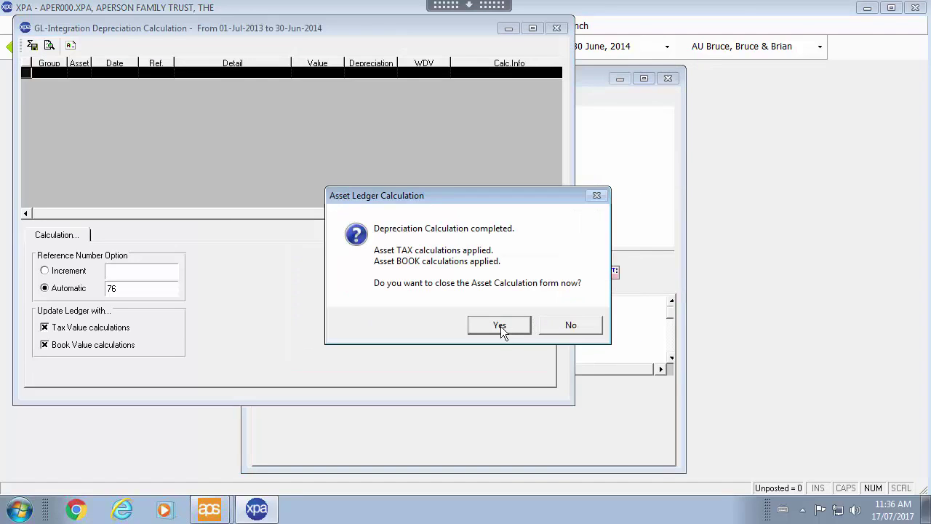
pyautogui.click(501, 326)
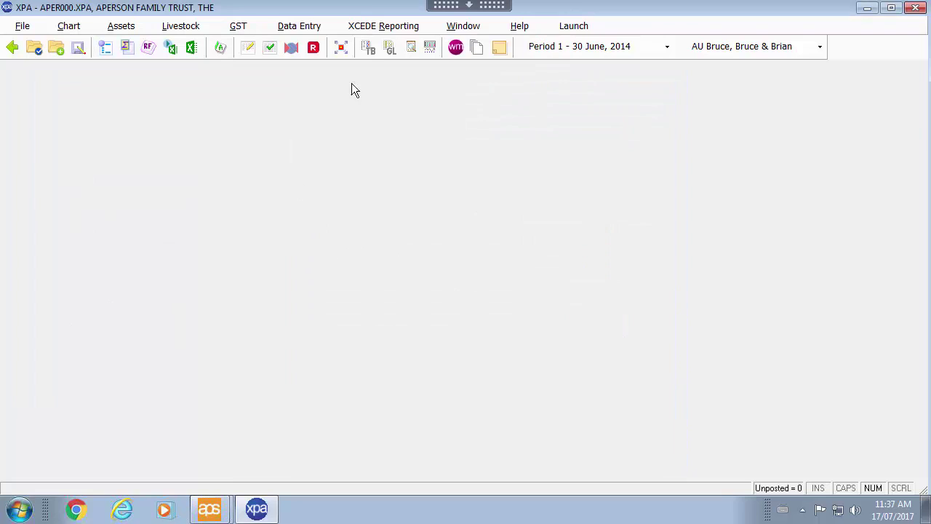
# Review the trial balance with asset sub-accounts included, then exclude them again and close the report.
pyautogui.click(368, 47)
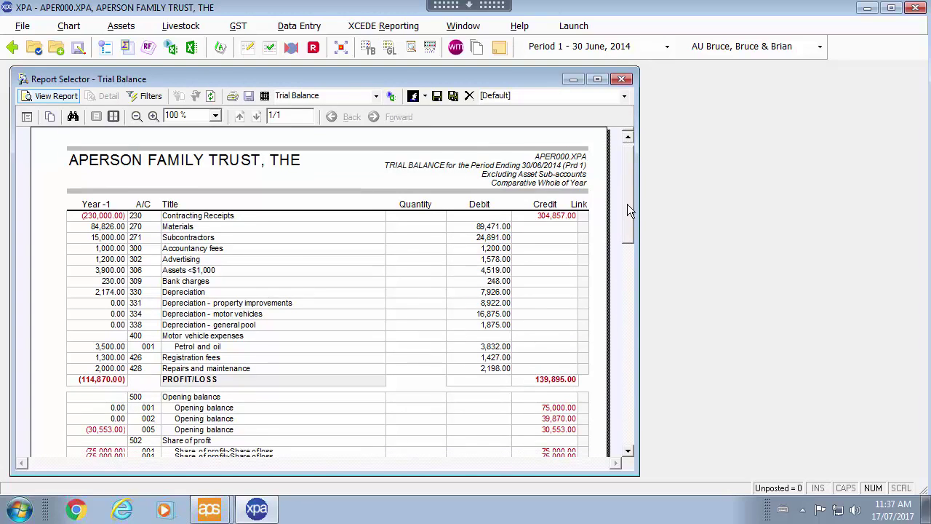
pyautogui.click(311, 179)
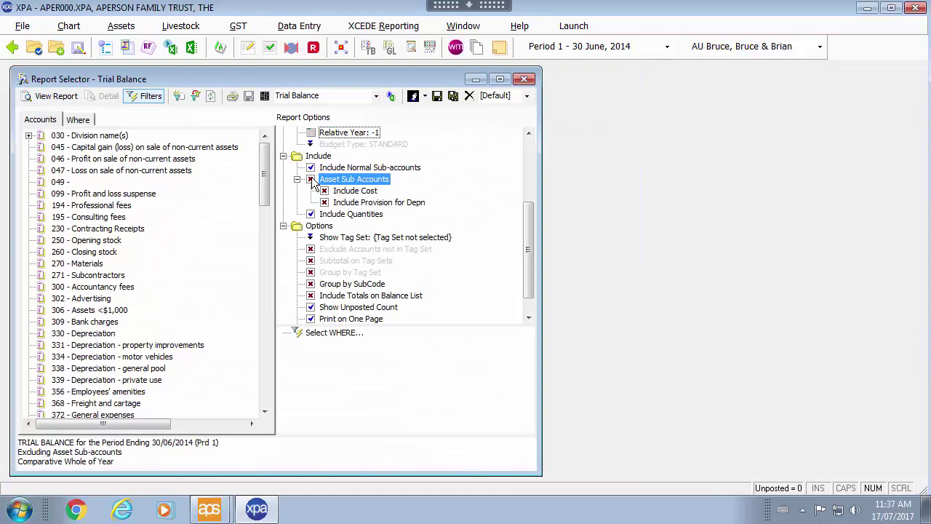
pyautogui.click(64, 95)
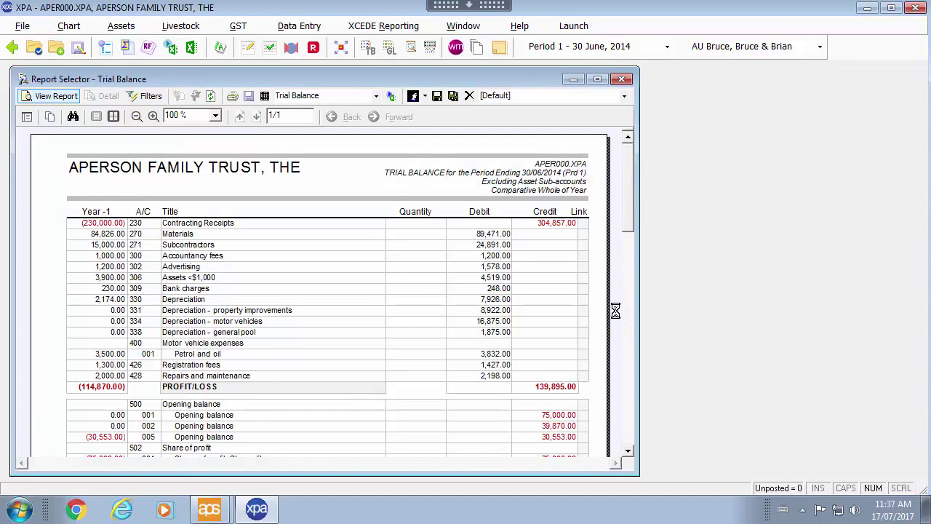
pyautogui.moveTo(629, 213); pyautogui.dragTo(617, 336)
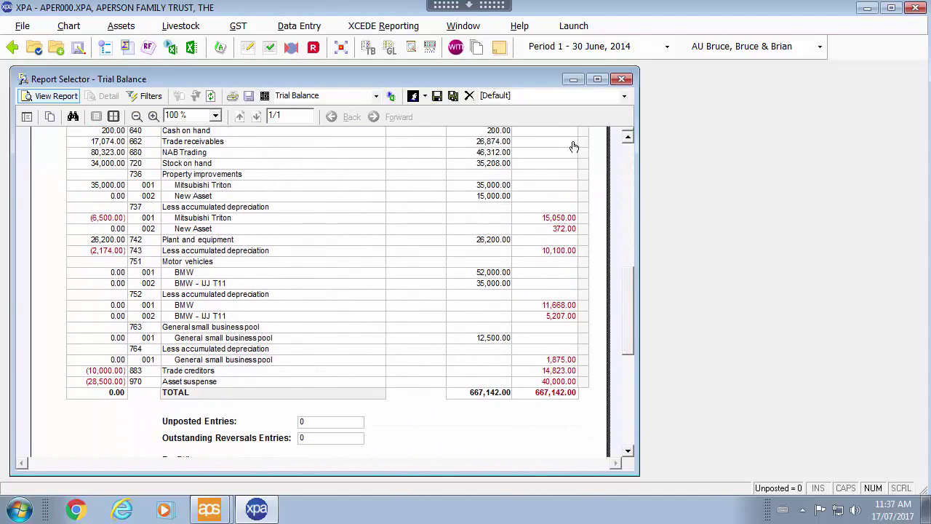
pyautogui.click(148, 96)
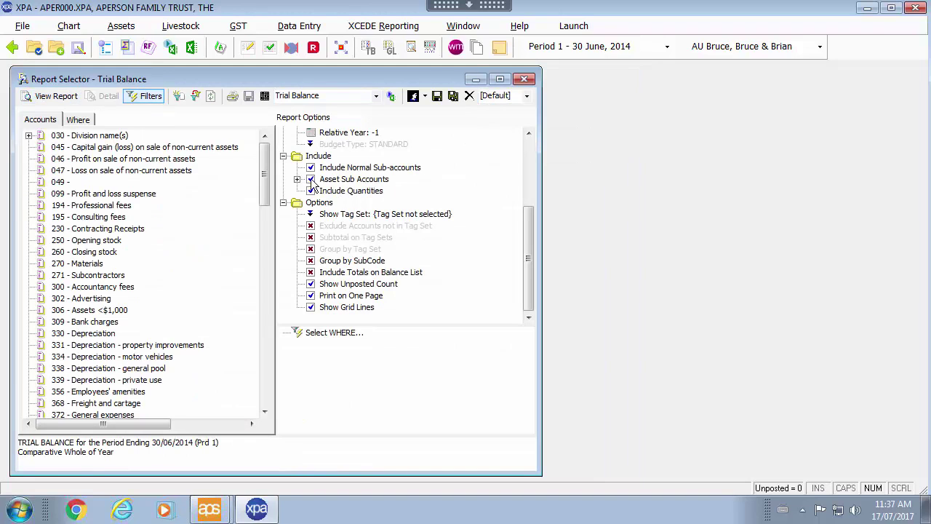
pyautogui.click(310, 179)
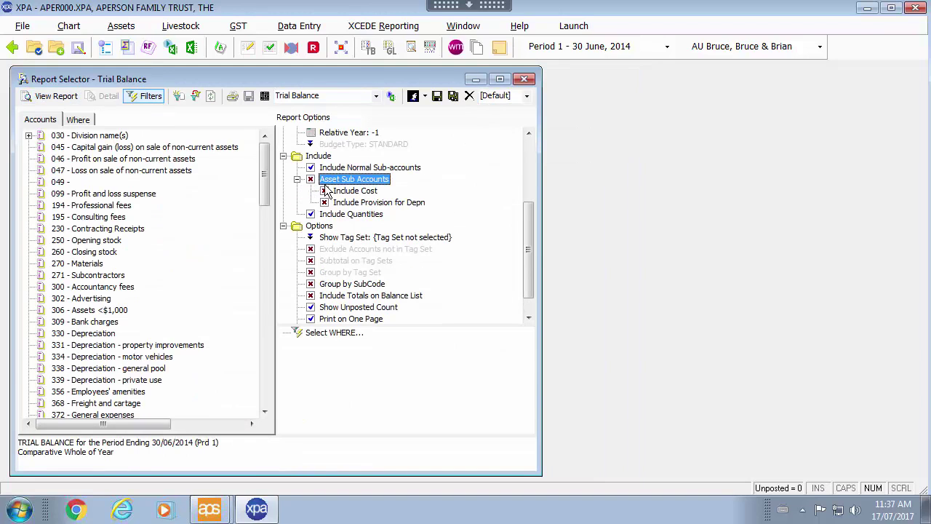
pyautogui.click(530, 81)
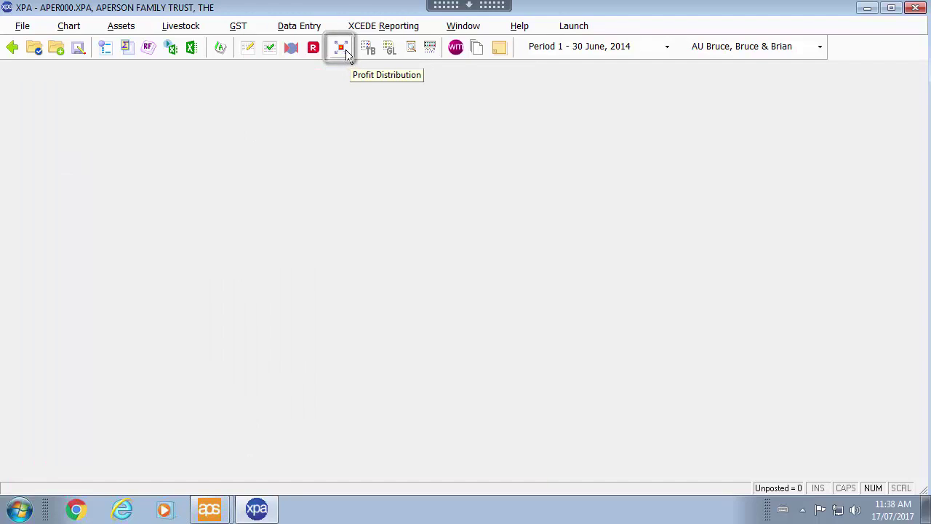
# Clear the profit distribution and allocate 15,000, 75,000, 1,200, 1,500 and 1,500 to beneficiaries 001 to 005 respectively.
pyautogui.click(343, 49)
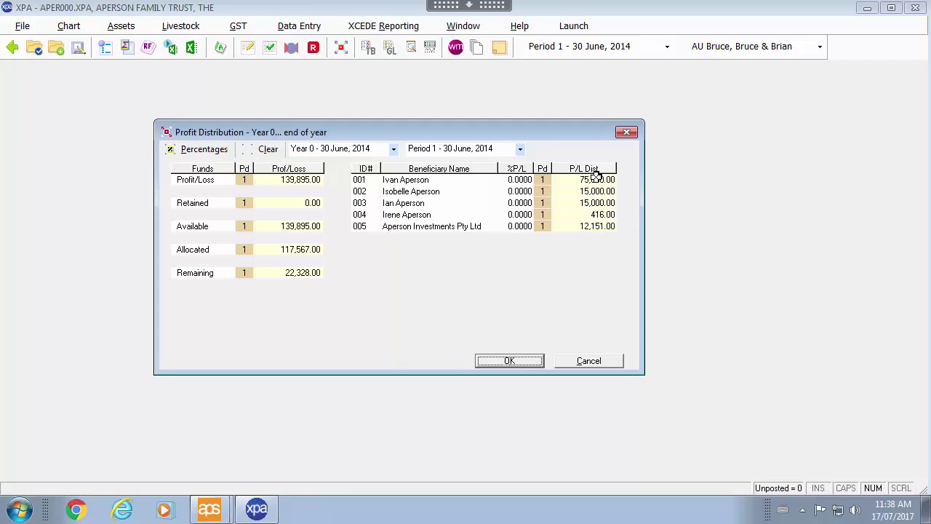
pyautogui.click(273, 150)
pyautogui.click(581, 181)
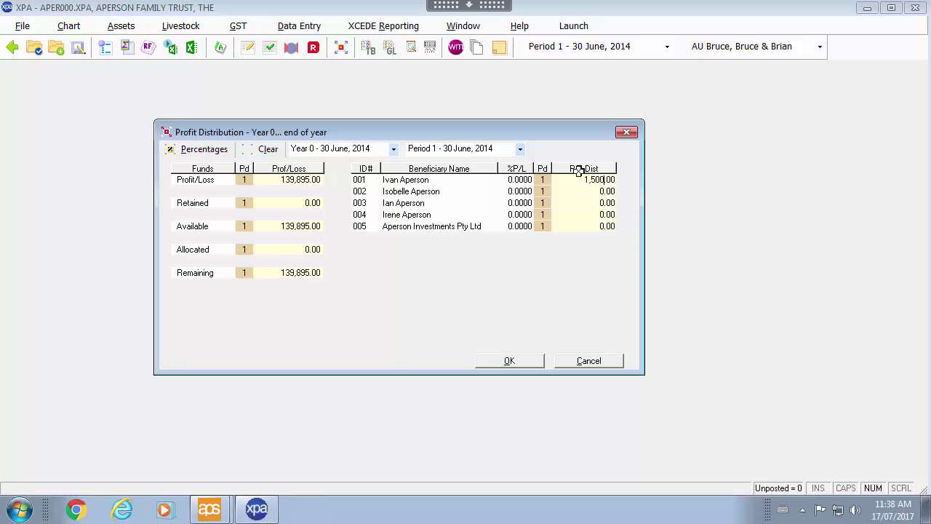
pyautogui.write('15000')
pyautogui.press('Return')
pyautogui.click(587, 197)
pyautogui.write('1200')
pyautogui.press('Return')
pyautogui.write('1500')
pyautogui.press('Return')
pyautogui.write('1500')
pyautogui.press('Up')
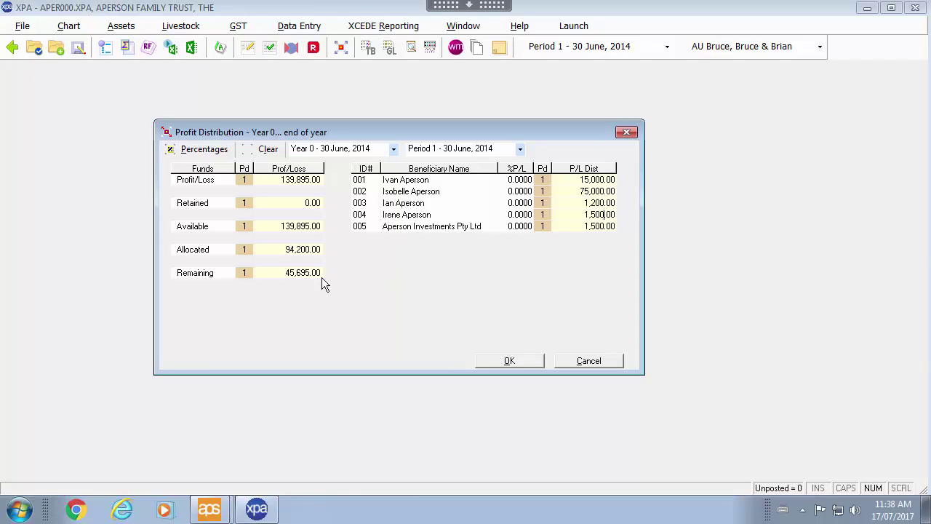
# Check the available distribution periods without discarding the entered allocations, and save the profit distribution.
pyautogui.click(520, 150)
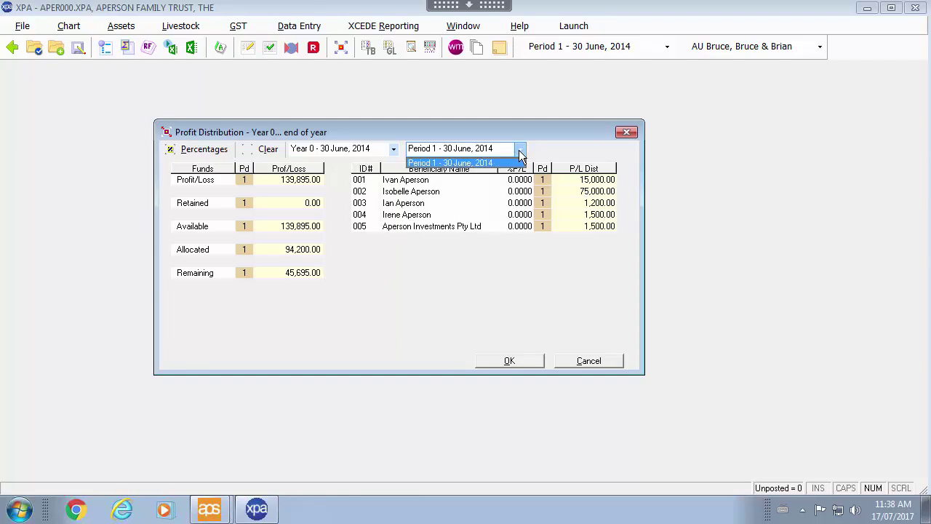
pyautogui.click(519, 156)
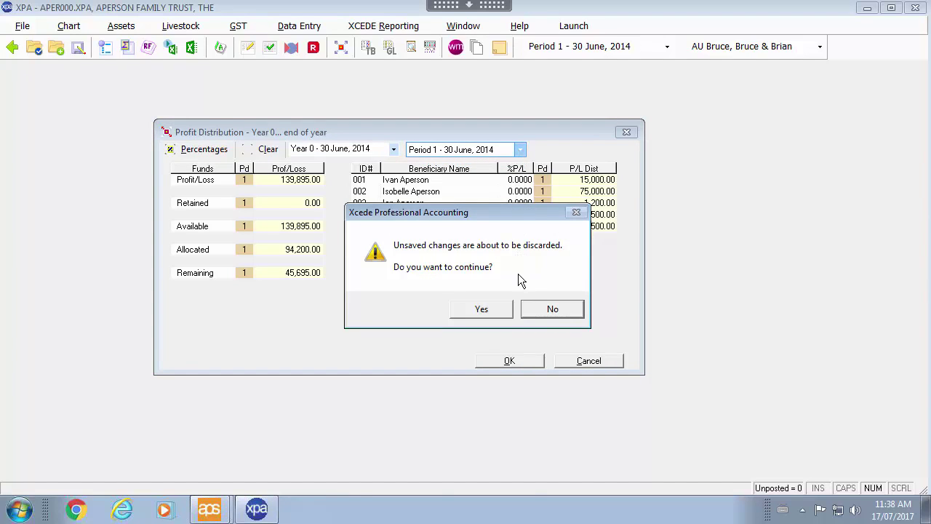
pyautogui.click(555, 308)
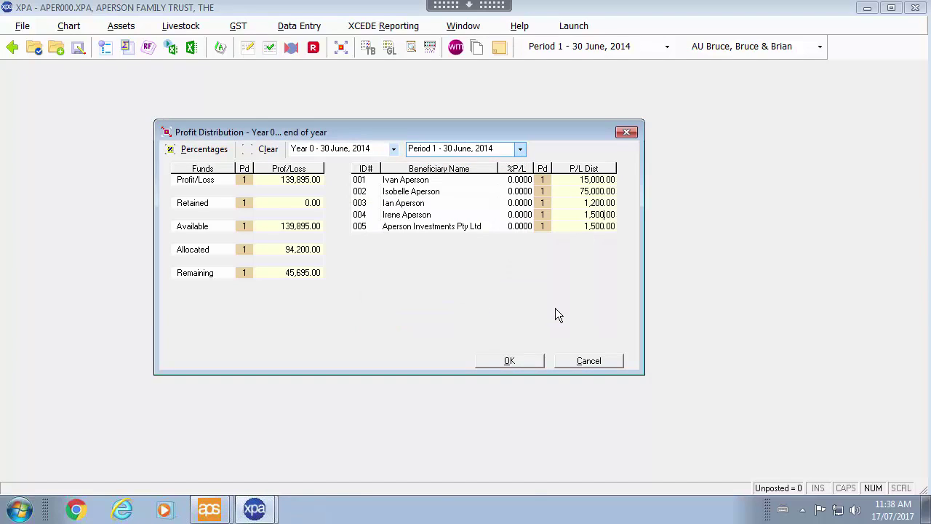
pyautogui.click(510, 360)
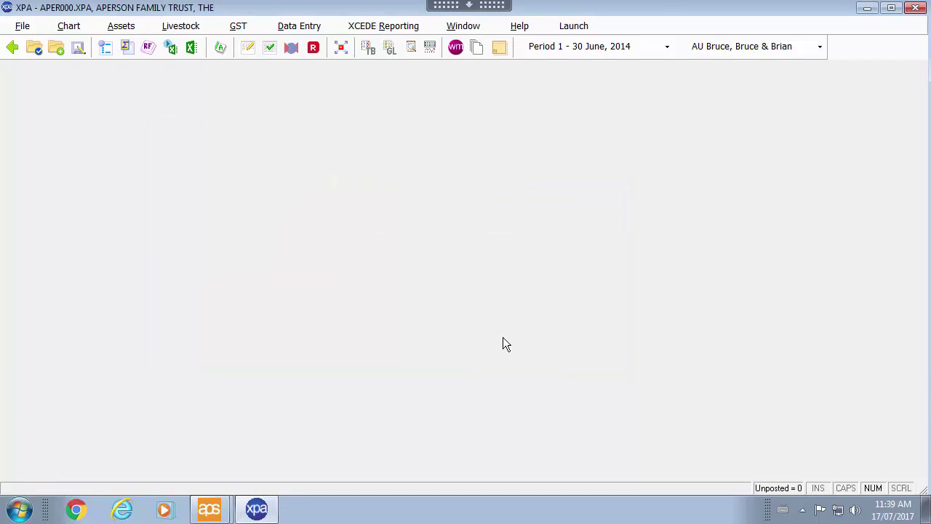
# Open the trial balance report and close it again.
pyautogui.click(369, 48)
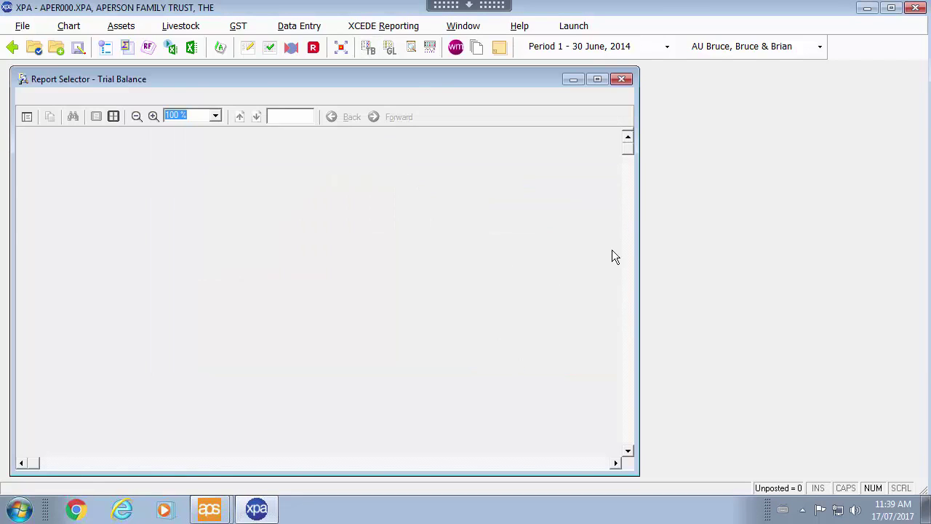
pyautogui.click(624, 79)
# Correct the spelling of beneficiary 002's first name in the trust's ownership details and save the beneficiary record.
pyautogui.click(23, 26)
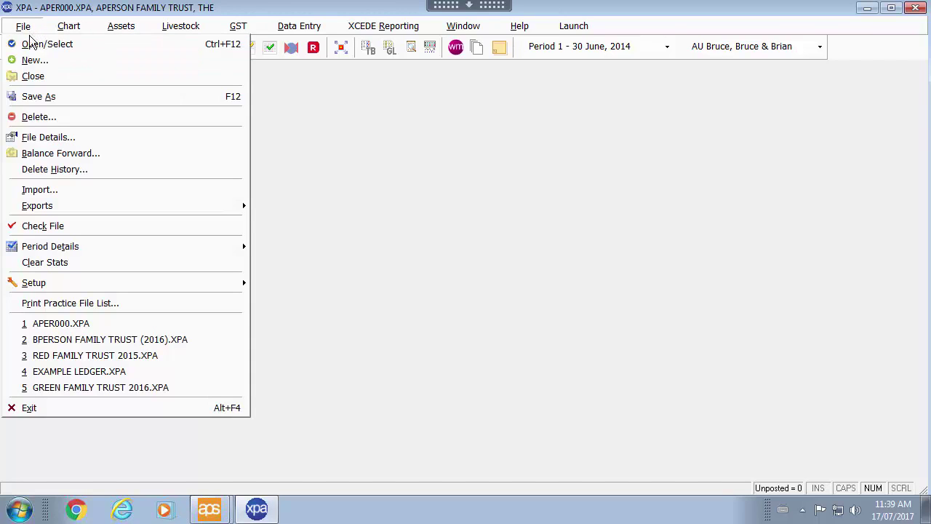
pyautogui.click(50, 140)
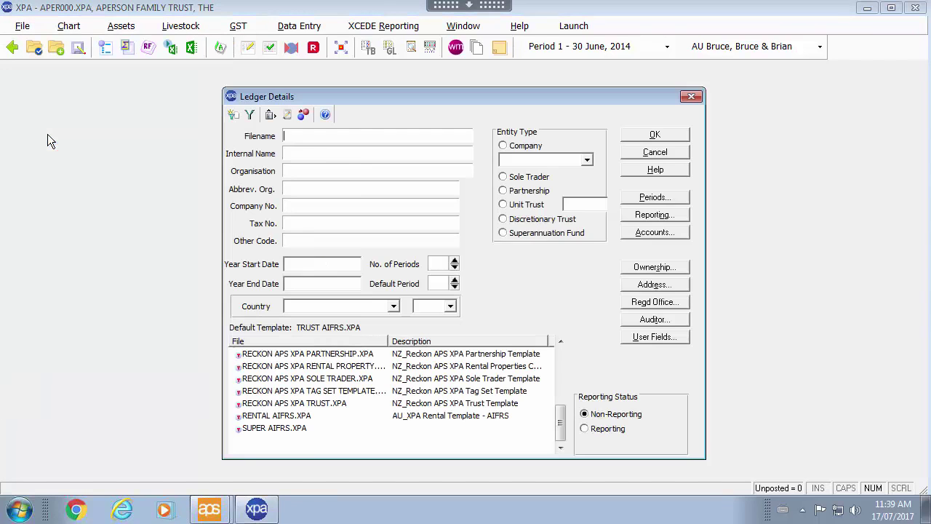
pyautogui.click(685, 270)
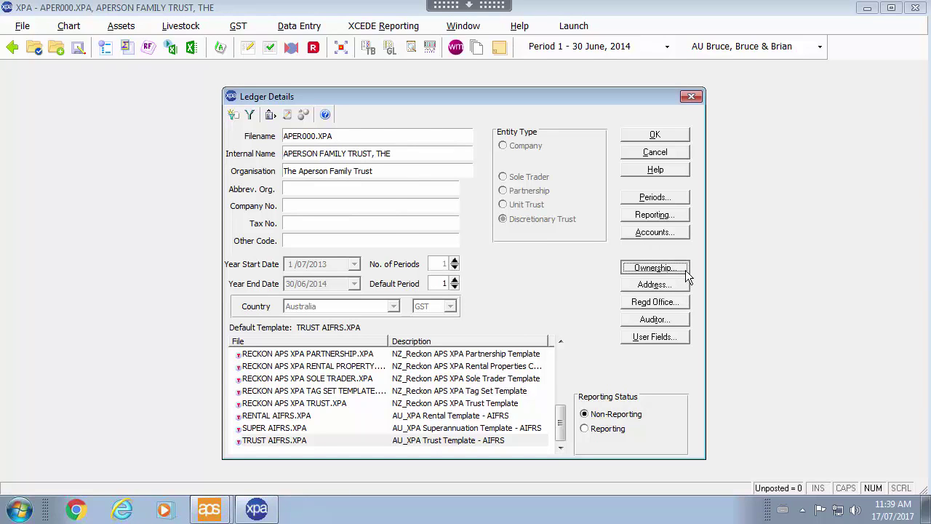
pyautogui.click(586, 373)
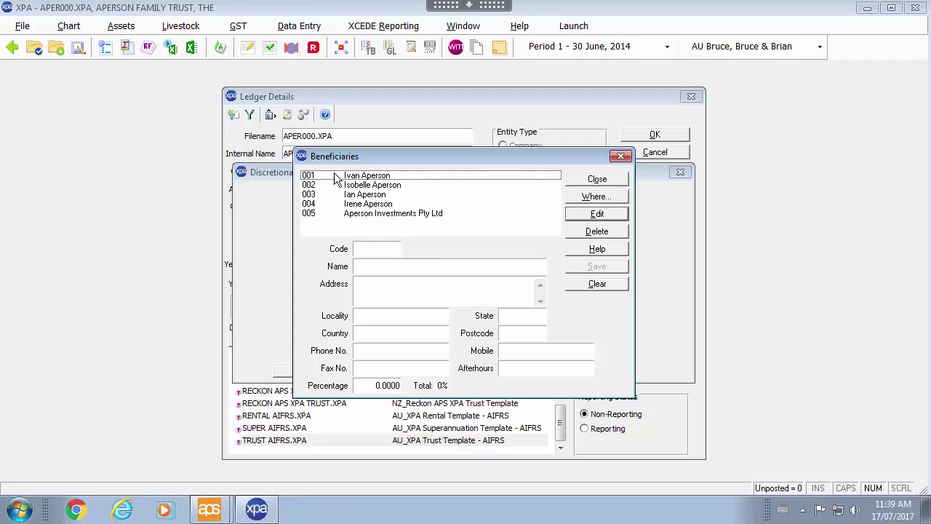
pyautogui.doubleClick(336, 177)
pyautogui.click(347, 185)
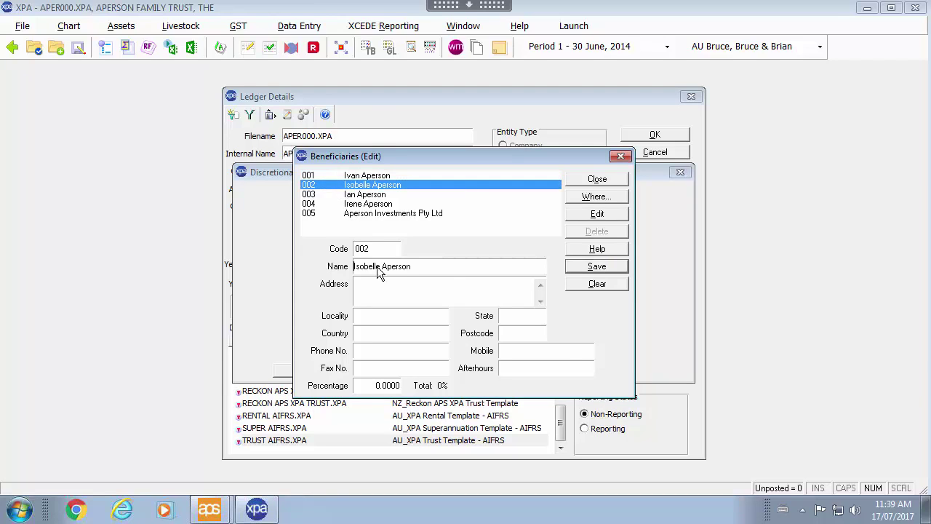
pyautogui.doubleClick(381, 266)
pyautogui.write('Isa')
pyautogui.write('belle')
pyautogui.press('Return')
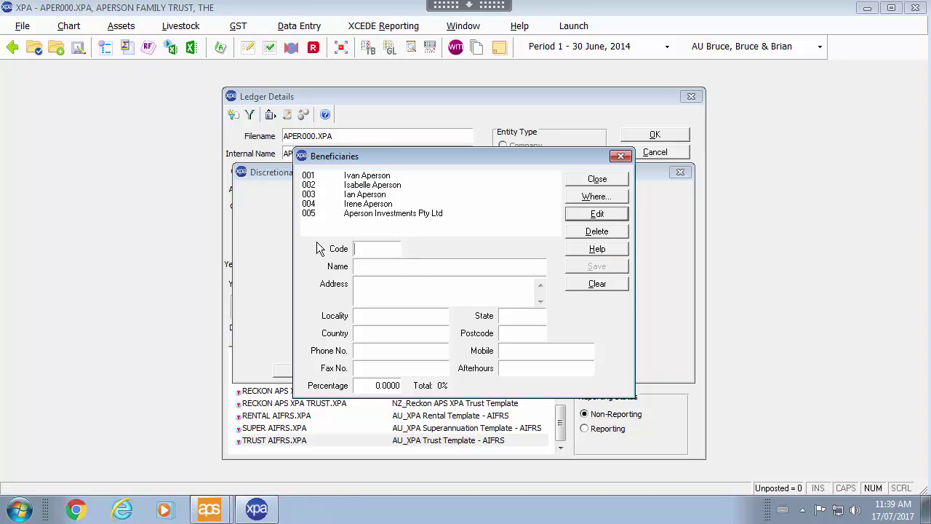
pyautogui.click(607, 179)
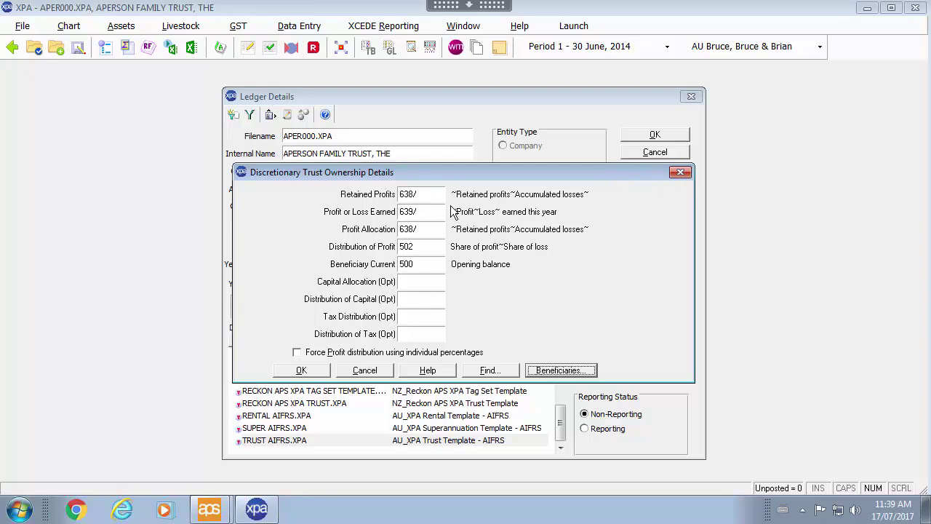
# Close the ownership details and accept the ledger details, then check and reconfirm the beneficiaries' profit distribution.
pyautogui.click(425, 264)
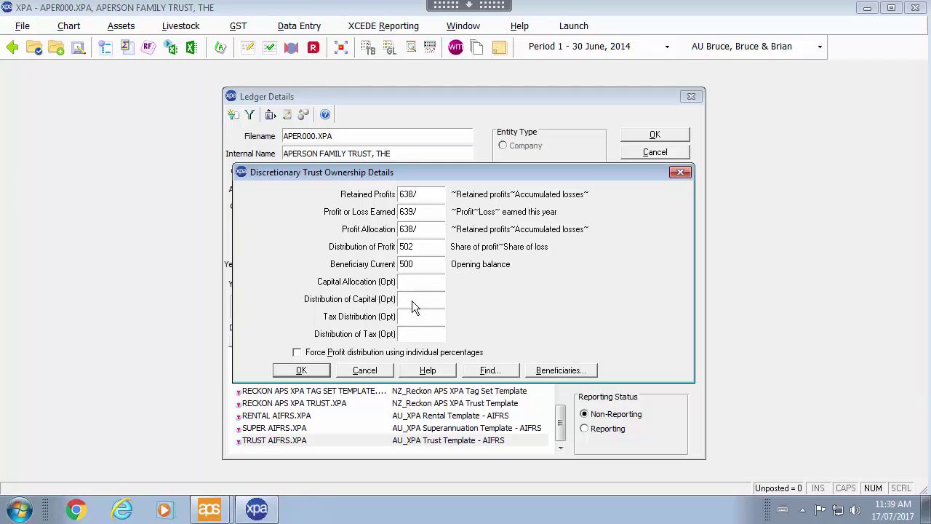
pyautogui.click(681, 172)
pyautogui.click(647, 137)
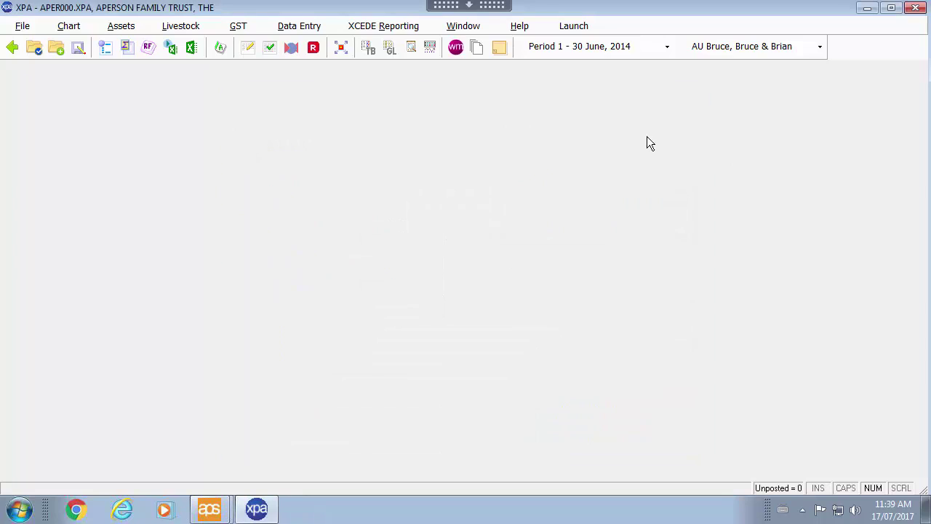
pyautogui.click(341, 53)
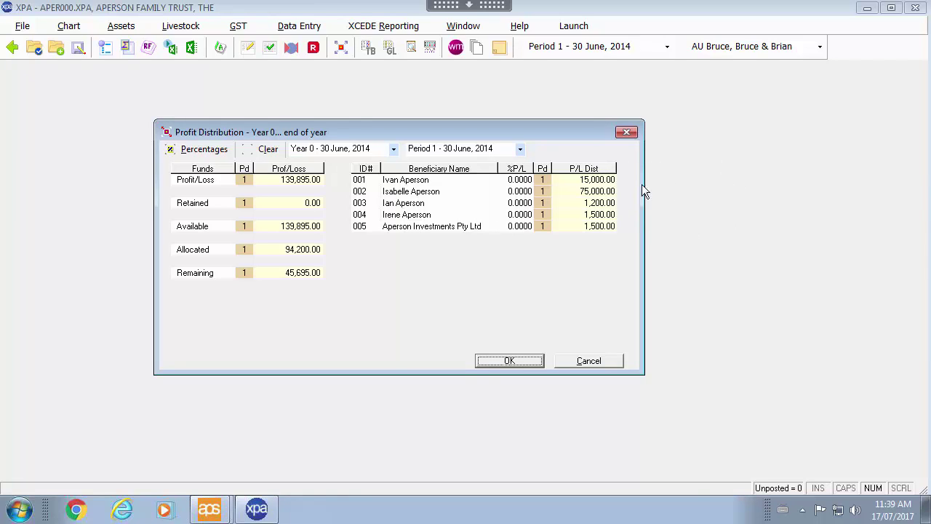
pyautogui.click(510, 362)
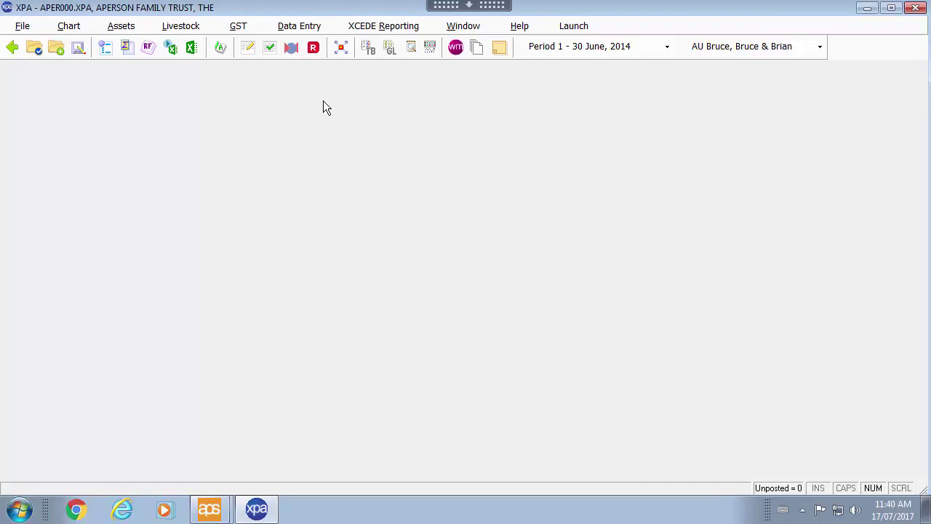
# Set "Are page numbers required?" to No in the general setup options of the financial reporting fields, and save them.
pyautogui.click(150, 49)
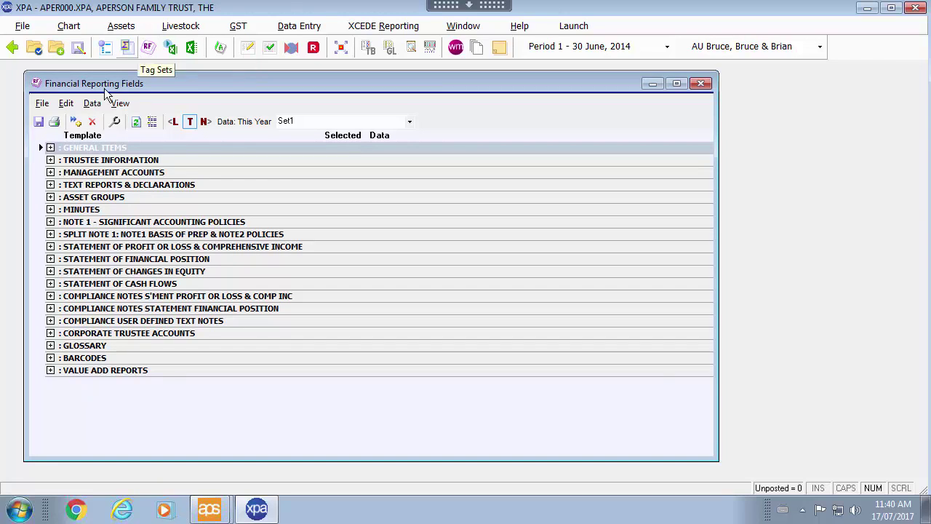
pyautogui.click(50, 147)
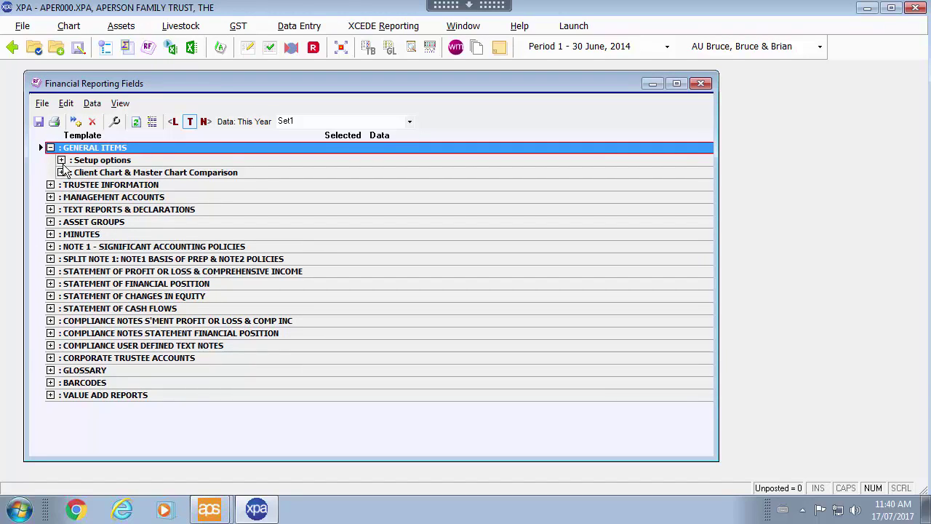
pyautogui.click(62, 160)
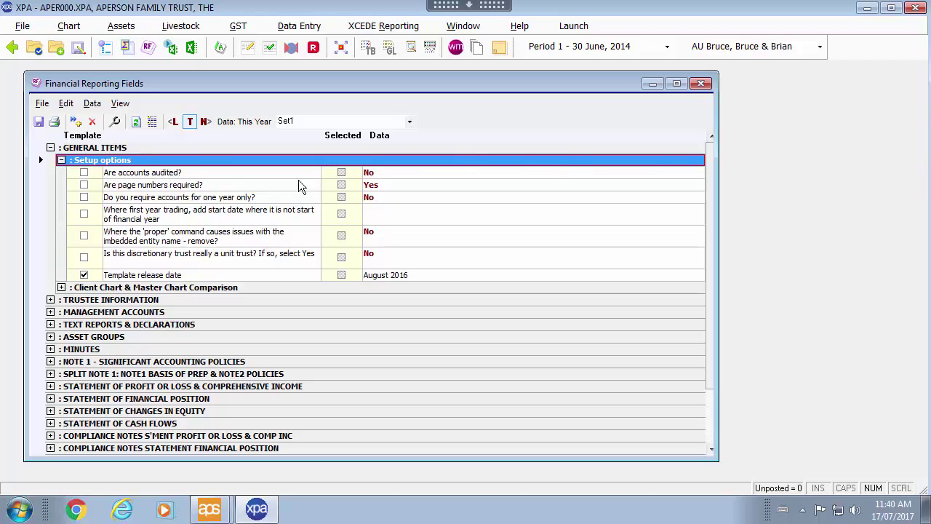
pyautogui.click(387, 188)
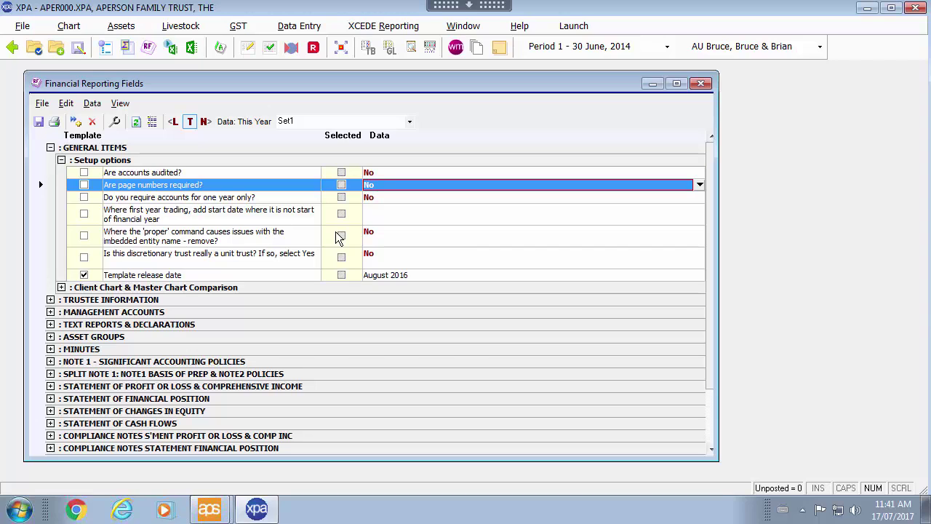
pyautogui.click(62, 161)
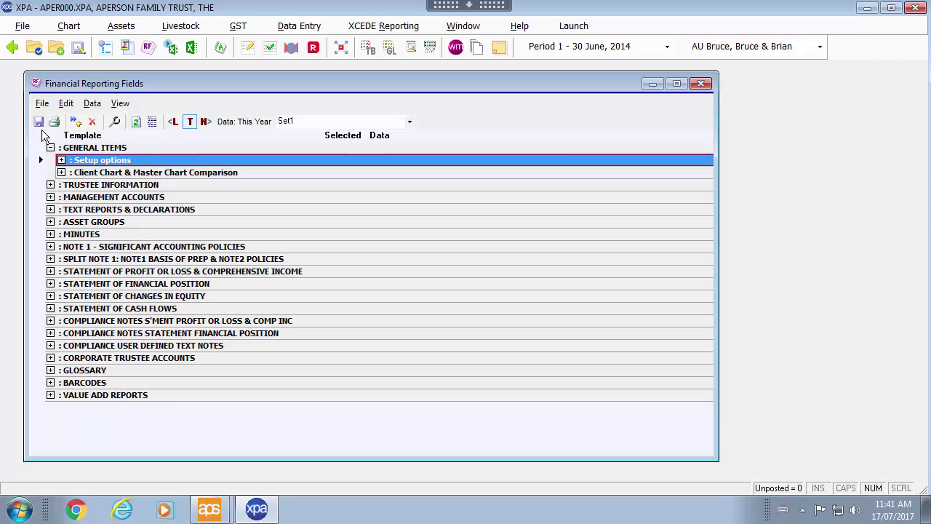
pyautogui.click(38, 123)
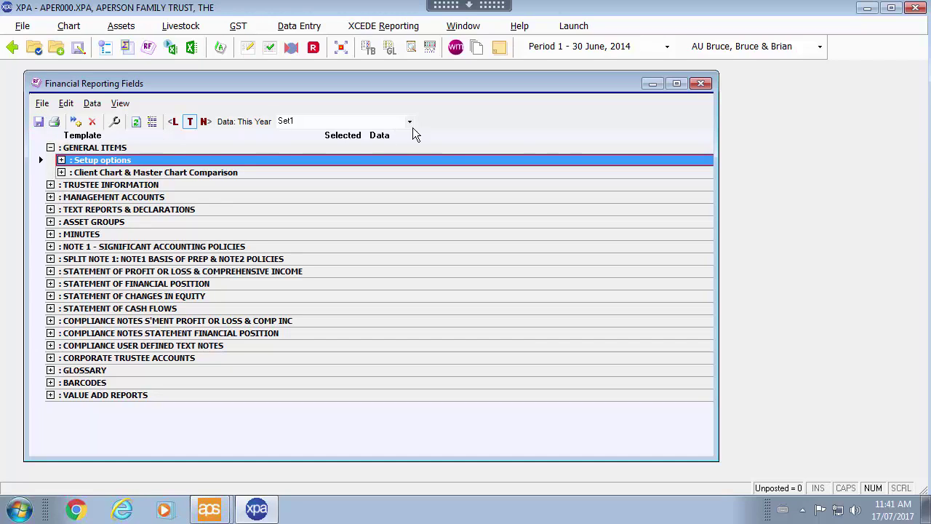
pyautogui.click(700, 83)
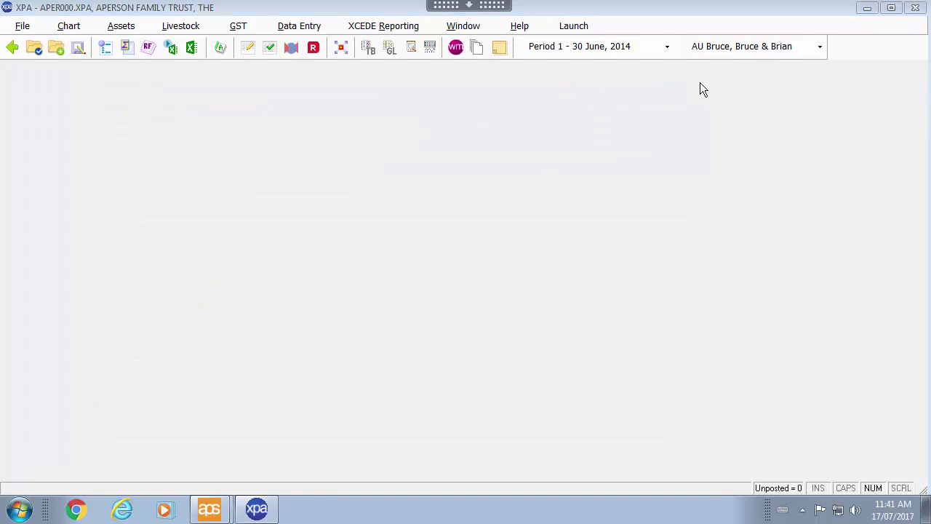
# Run the MANAGETST management accounts jobstream with the default run options.
pyautogui.click(174, 50)
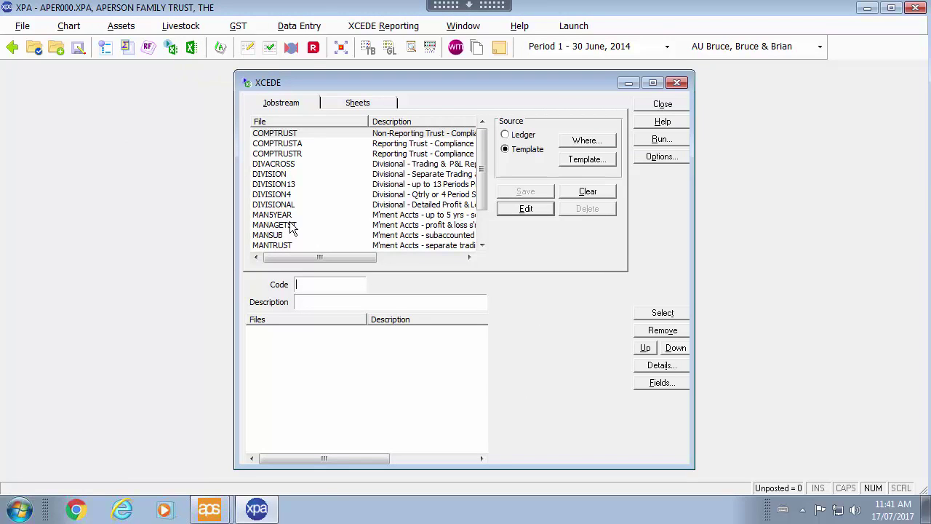
pyautogui.doubleClick(291, 228)
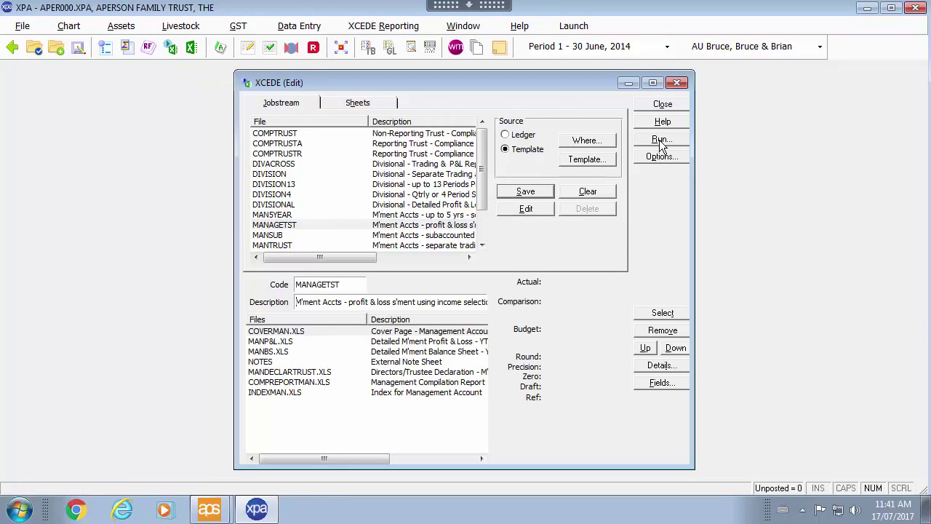
pyautogui.click(660, 140)
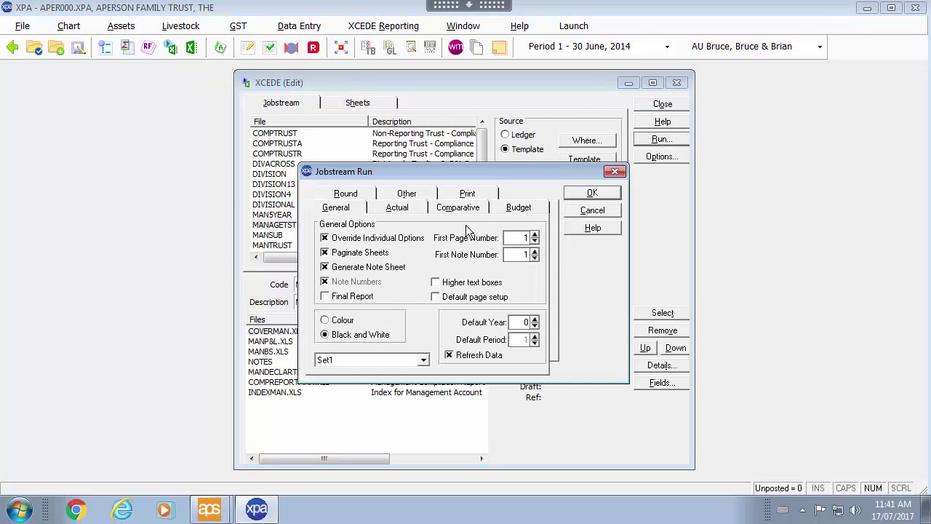
pyautogui.click(601, 198)
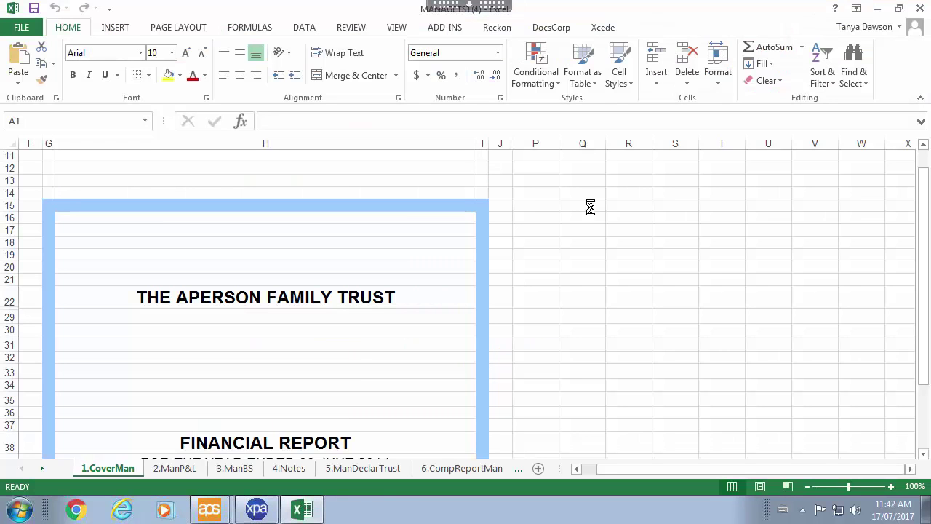
# Review the management profit and loss sheet in the generated workbook, and close the workbook and the jobstream window.
pyautogui.click(168, 470)
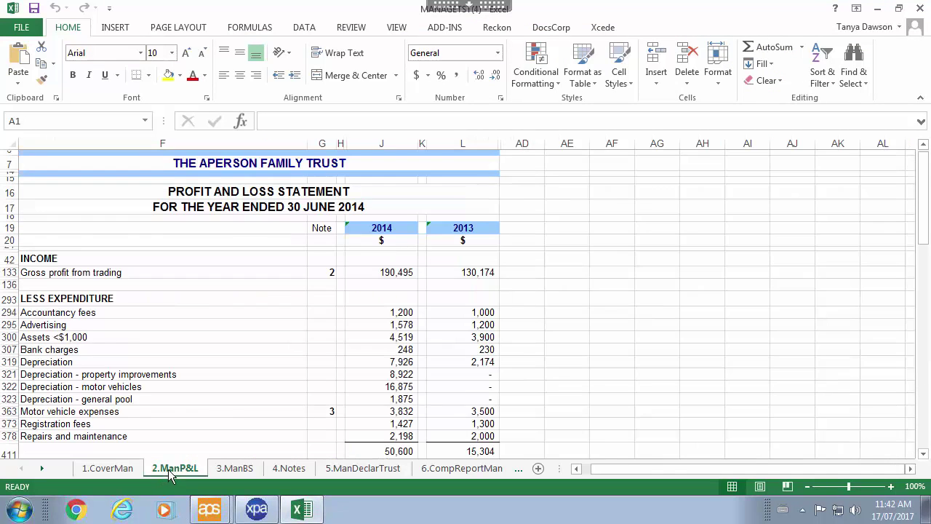
pyautogui.click(918, 9)
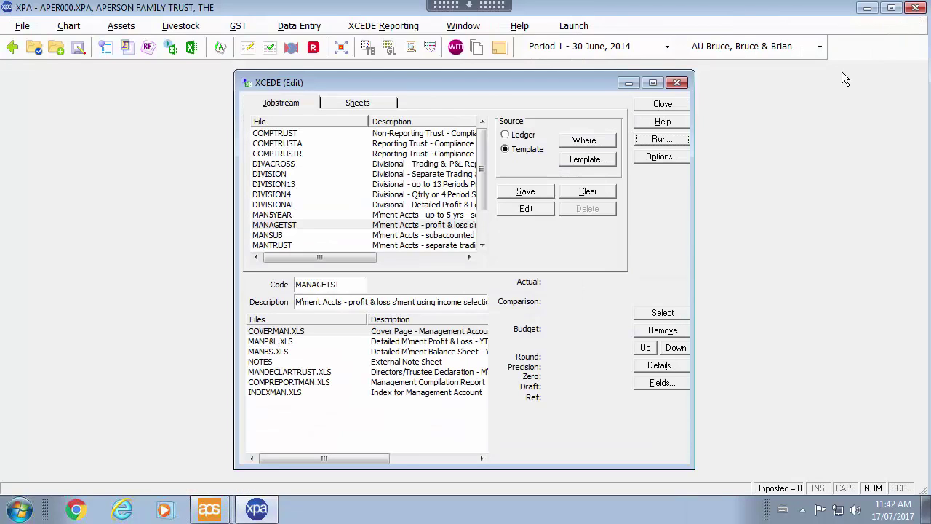
pyautogui.click(663, 104)
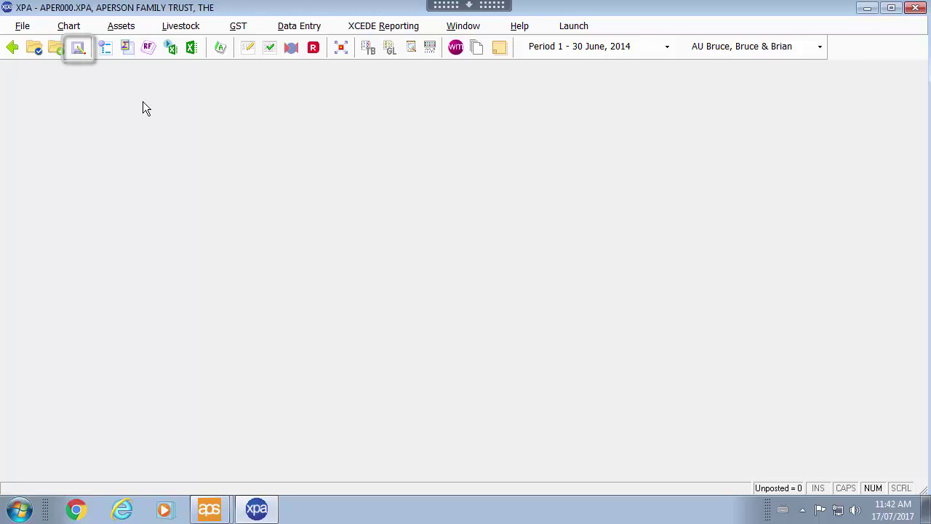
# Save a new copy of the ledger as "ZZ_APER000 - checking it works before doing live" without applying the client/matter links.
pyautogui.click(80, 50)
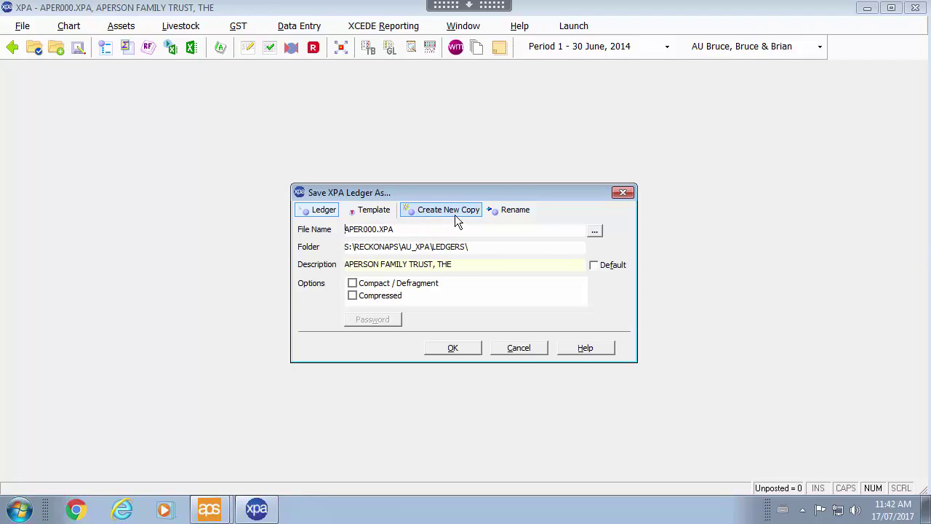
pyautogui.click(376, 230)
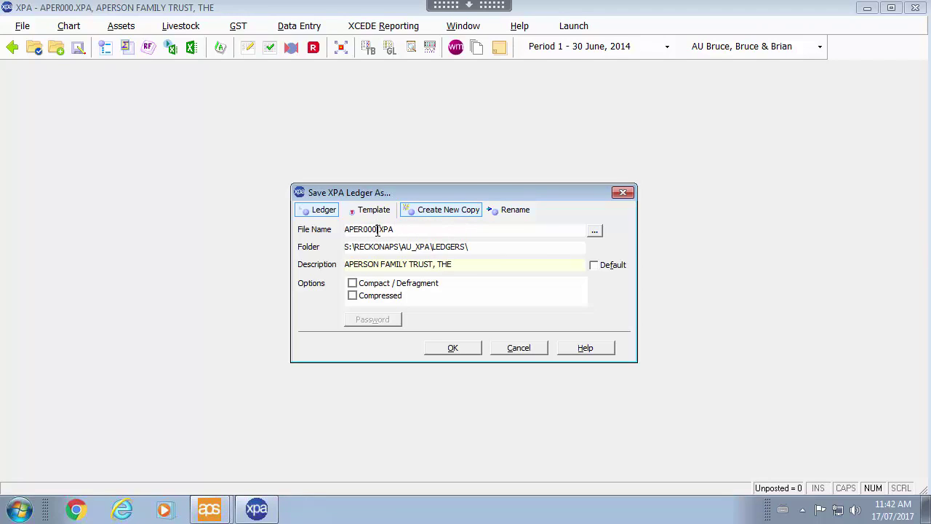
pyautogui.press('Delete')
pyautogui.press('Delete')
pyautogui.press('Delete')
pyautogui.press('Delete')
pyautogui.write('- checking it works before doing live')
pyautogui.press('Home')
pyautogui.write('ZZ_')
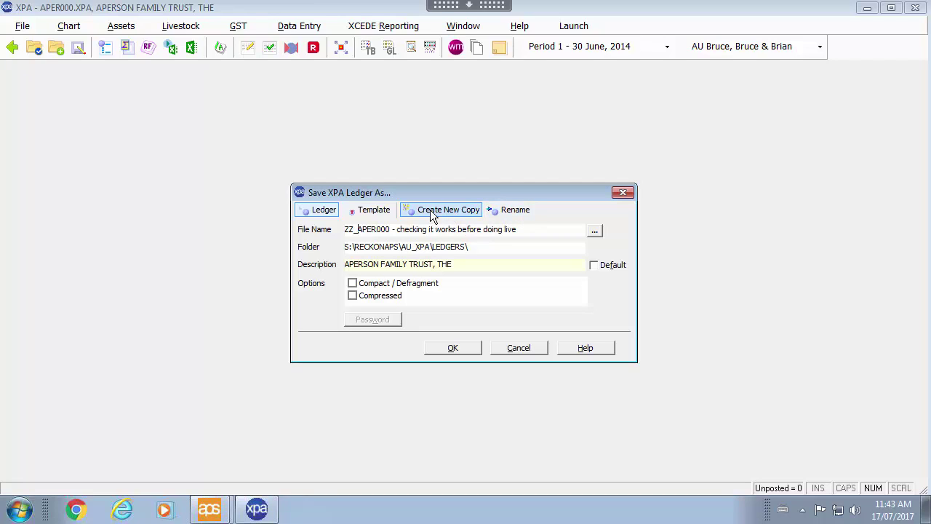
pyautogui.click(460, 348)
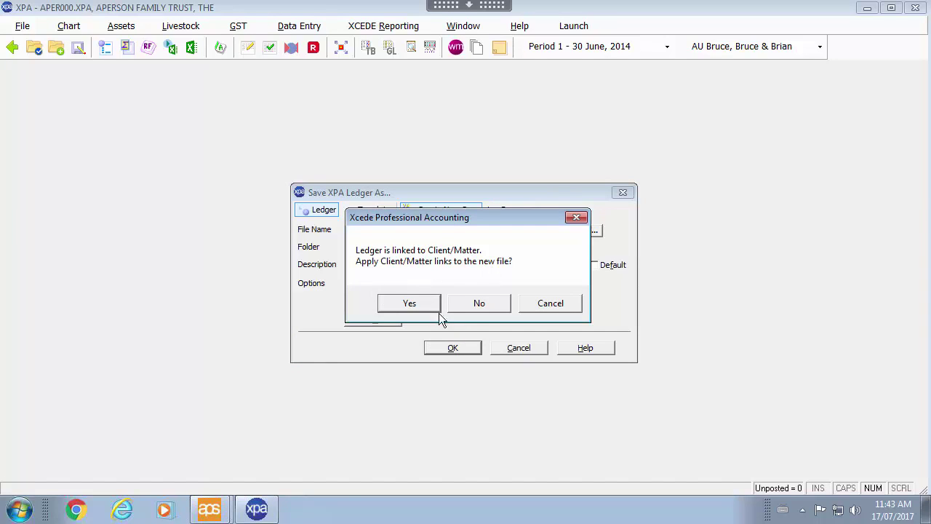
pyautogui.click(491, 305)
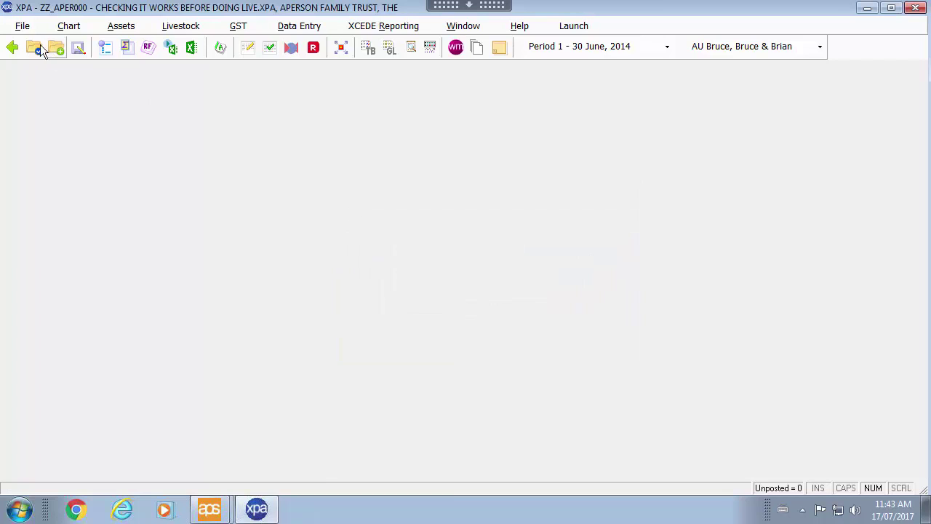
# Set Balance Forward to retain 5 years of balance and 2 years of transaction history, copying only text and memo reporting fields from this year.
pyautogui.click(24, 26)
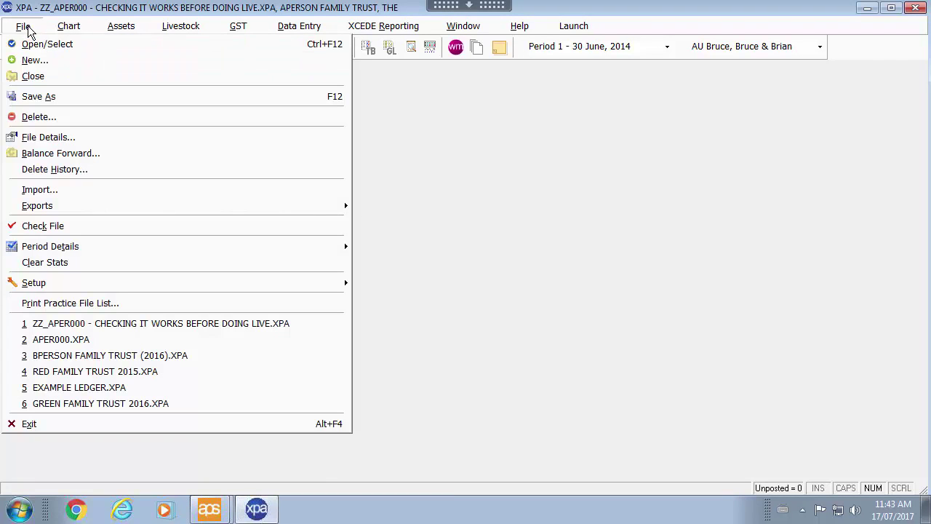
pyautogui.click(63, 155)
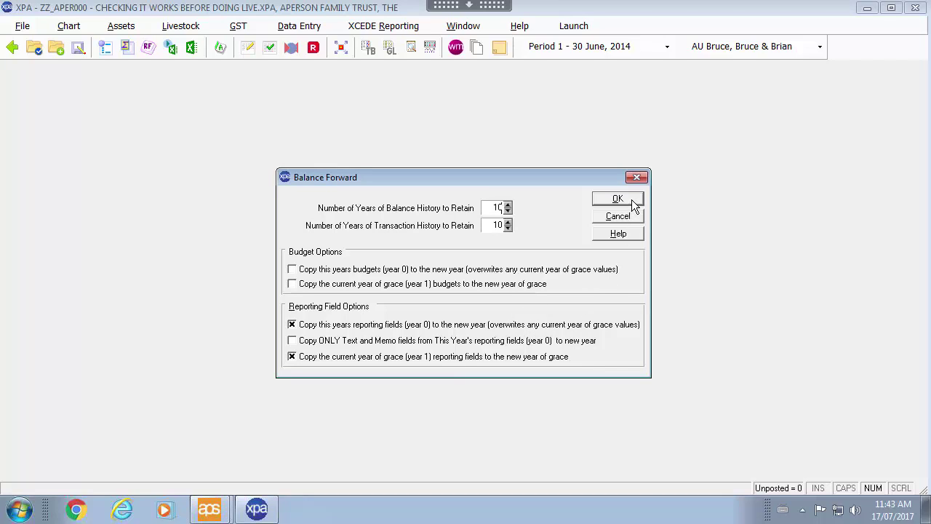
pyautogui.click(507, 213)
pyautogui.click(507, 212)
pyautogui.click(507, 213)
pyautogui.click(507, 212)
pyautogui.click(507, 205)
pyautogui.click(318, 343)
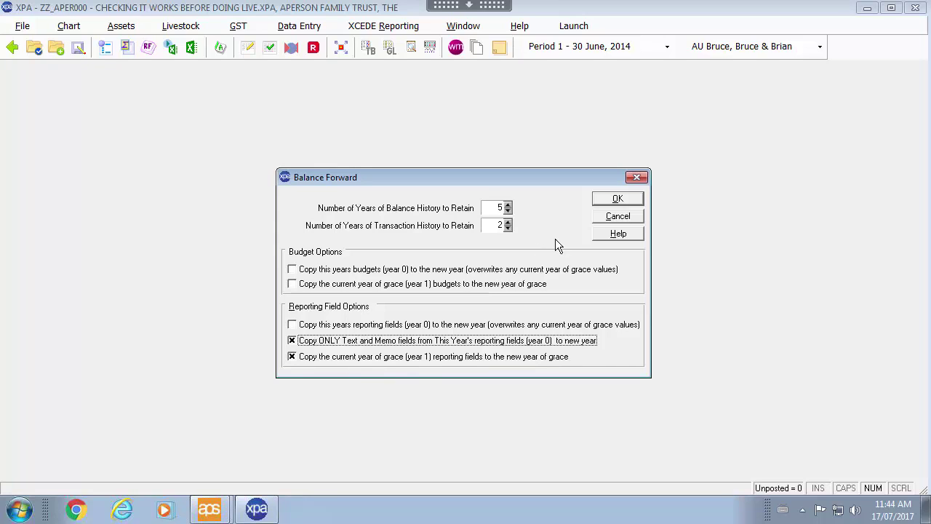
# Balance the ledger copy forward into the new year, confirming completed entries, printed reports, the asset suspense balance and the profit distribution.
pyautogui.click(611, 204)
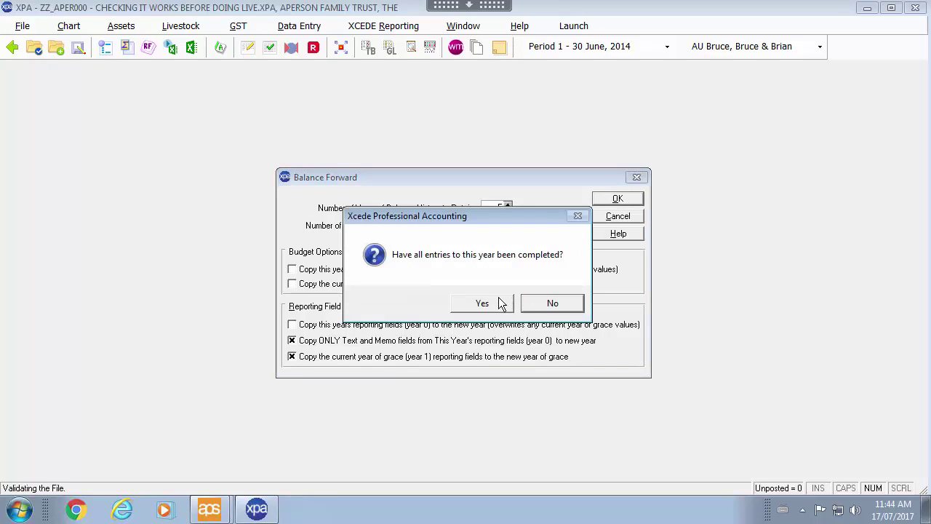
pyautogui.click(443, 305)
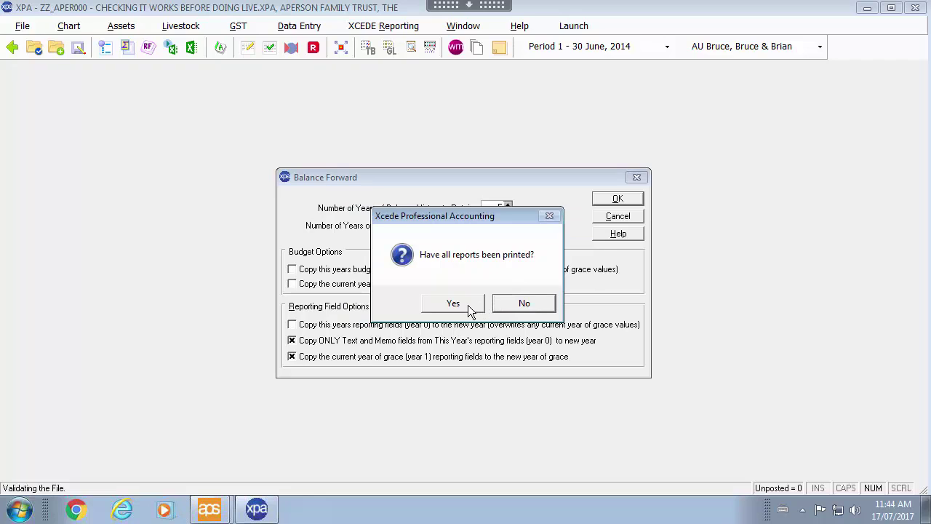
pyautogui.click(468, 305)
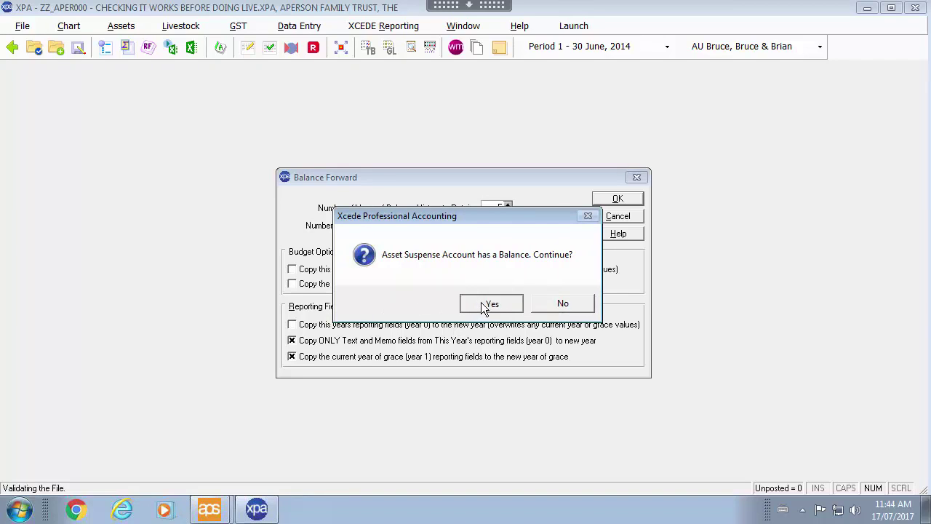
pyautogui.click(485, 306)
pyautogui.click(485, 304)
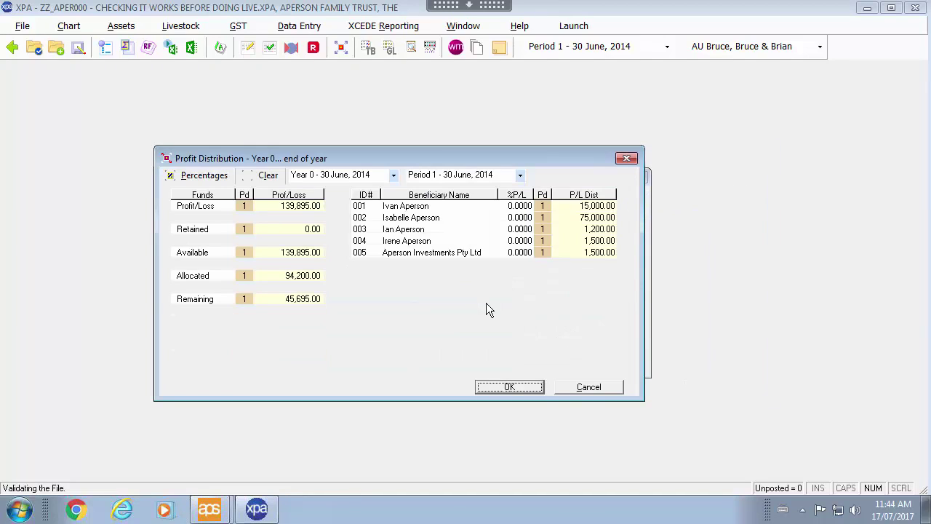
pyautogui.click(498, 388)
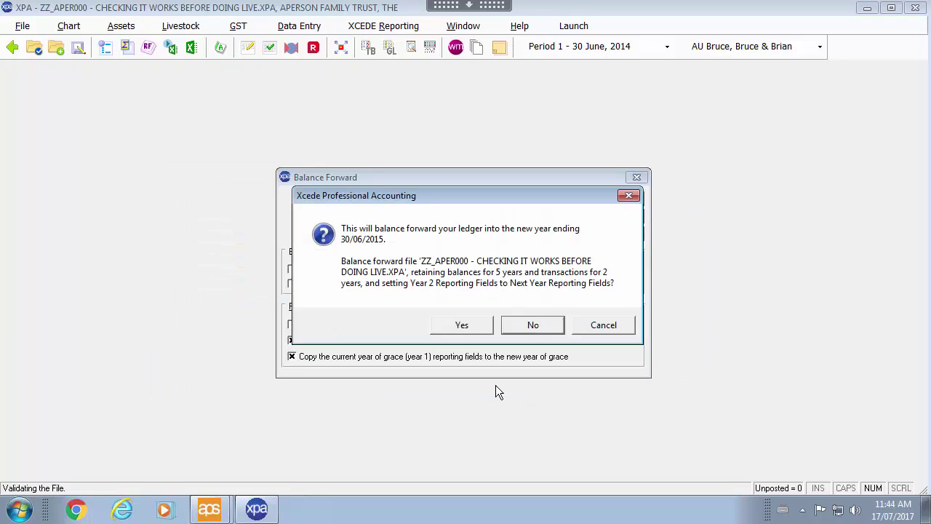
pyautogui.click(475, 323)
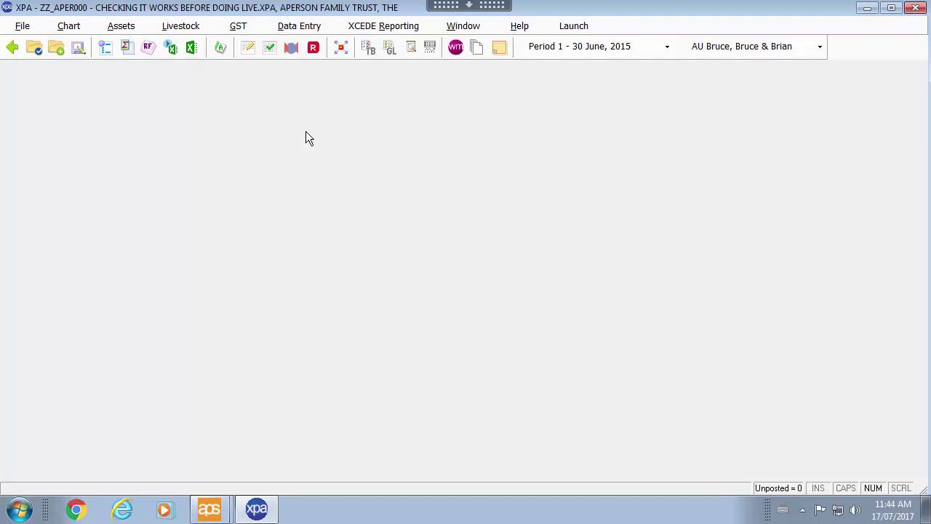
# Reopen the live APER000.XPA ledger and open its chart of accounts.
pyautogui.click(27, 25)
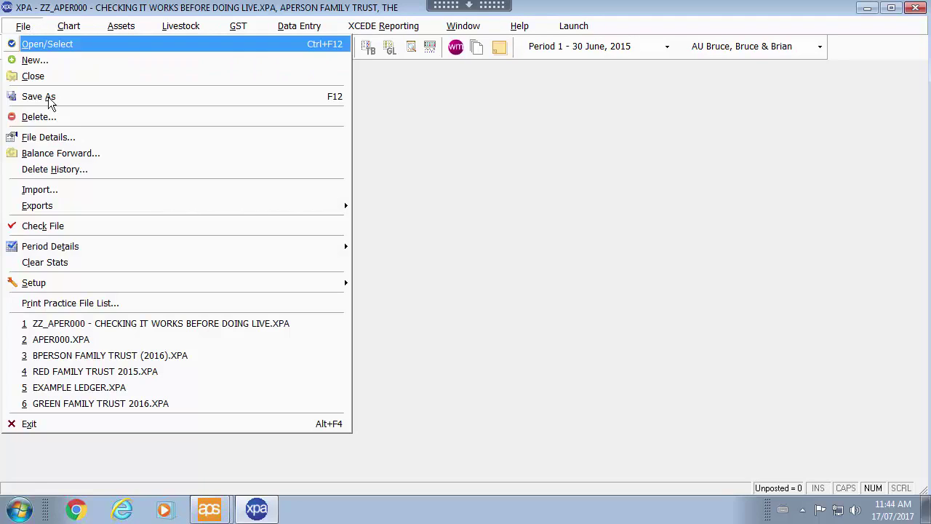
pyautogui.click(121, 340)
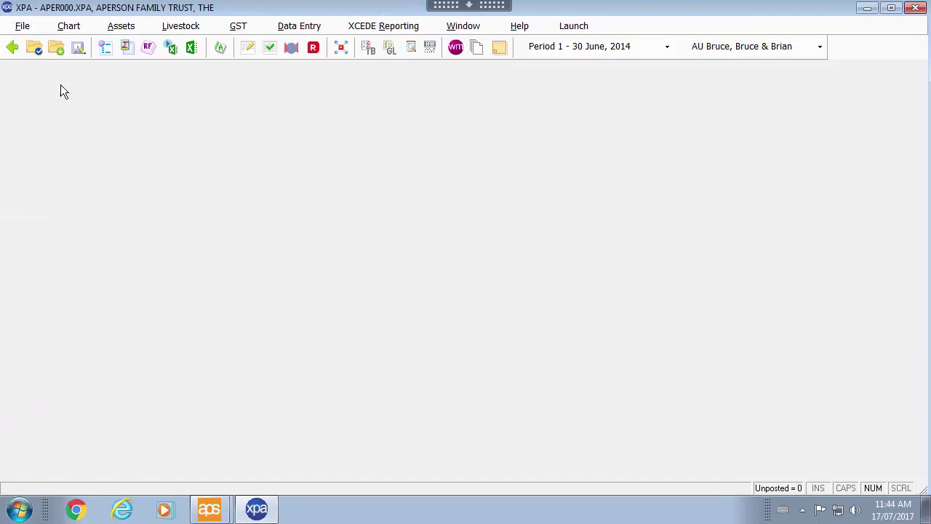
pyautogui.click(31, 27)
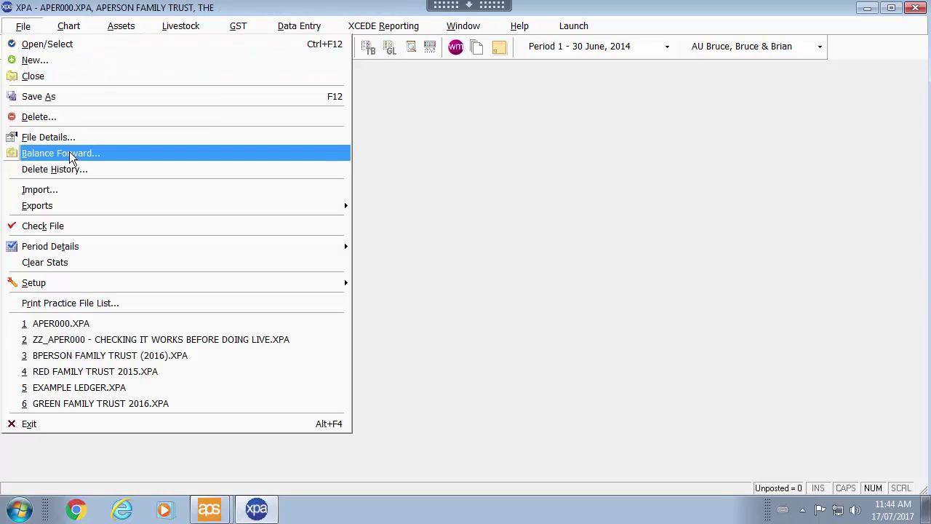
pyautogui.click(552, 165)
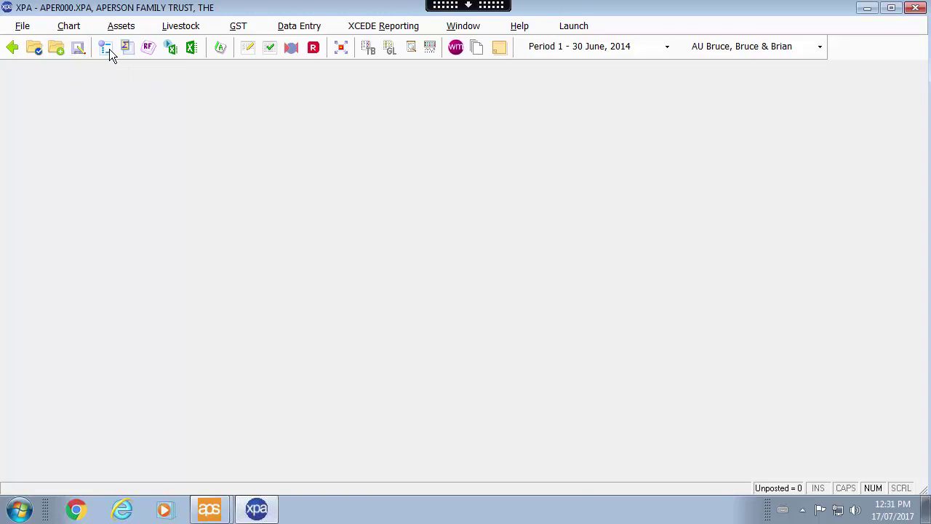
pyautogui.click(108, 49)
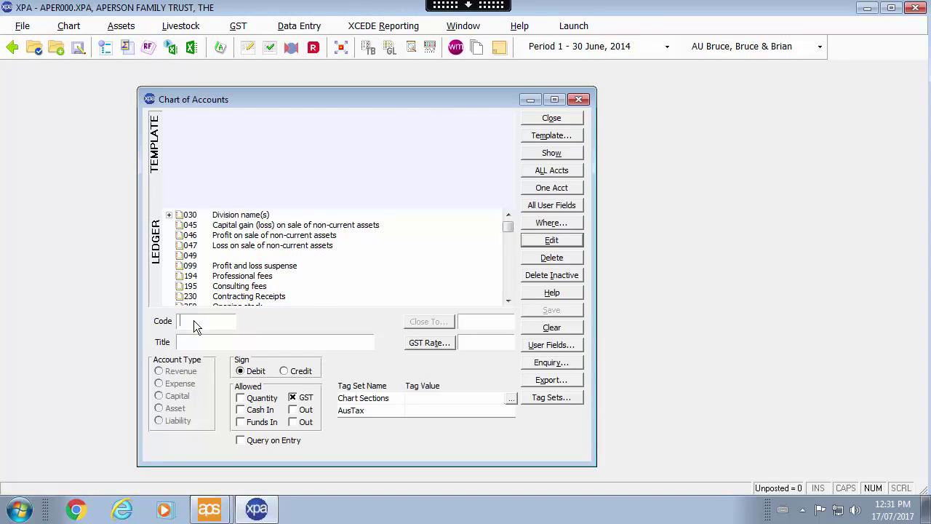
pyautogui.write('696/')
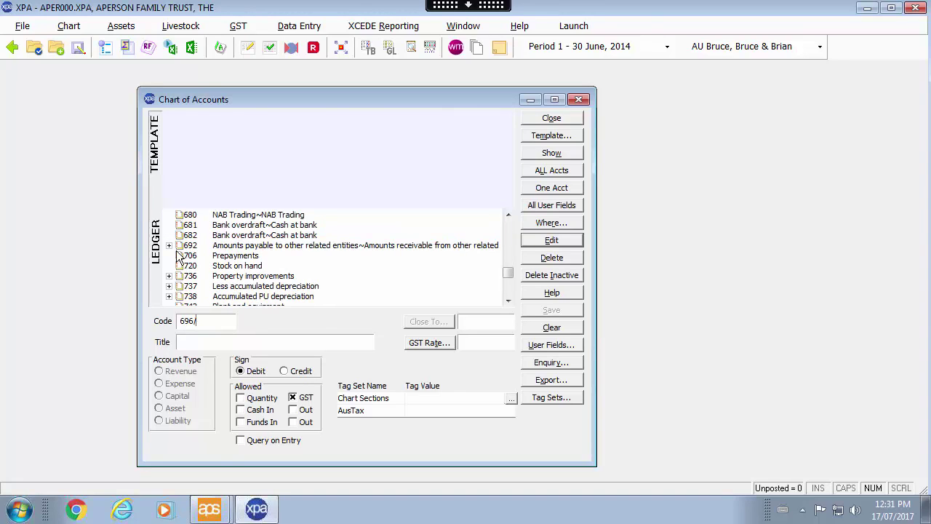
pyautogui.press('Tab')
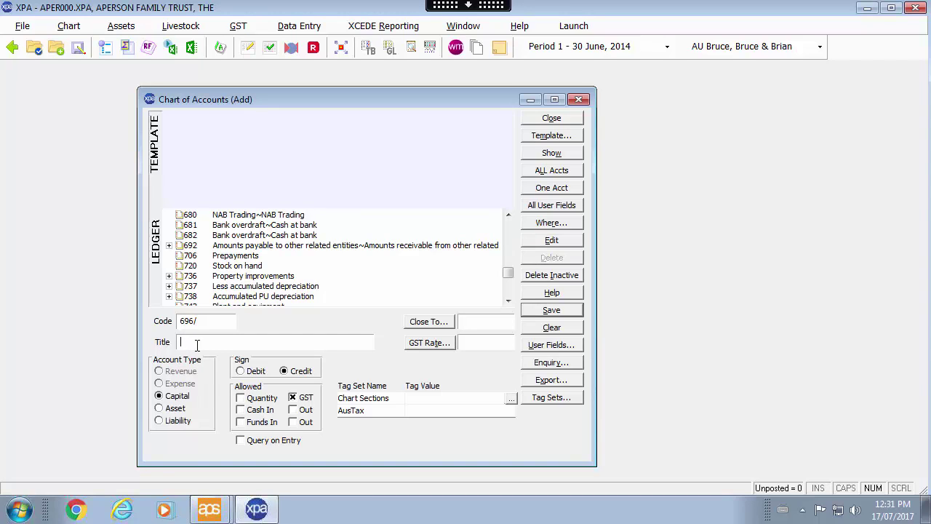
pyautogui.click(568, 329)
pyautogui.click(482, 310)
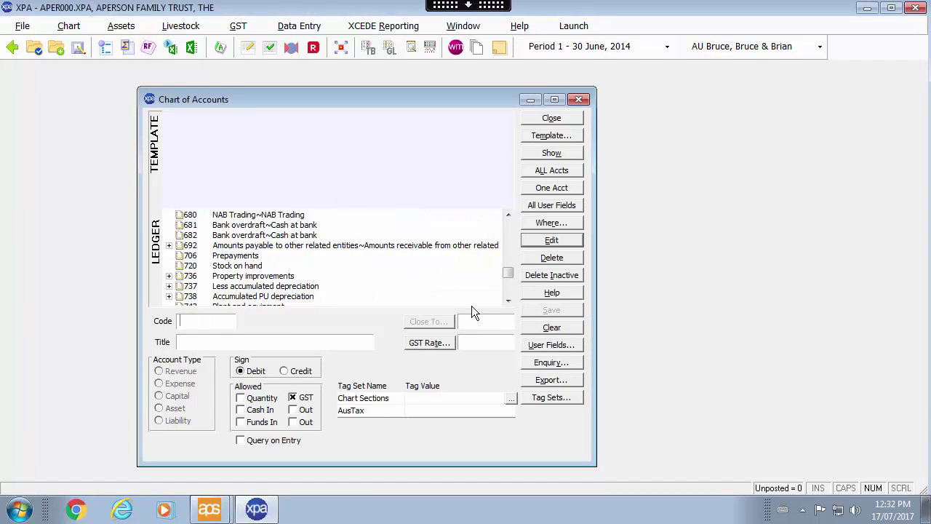
# Add sub-account 692/002 based on 692/001, titling it with the second related person's full name.
pyautogui.click(168, 246)
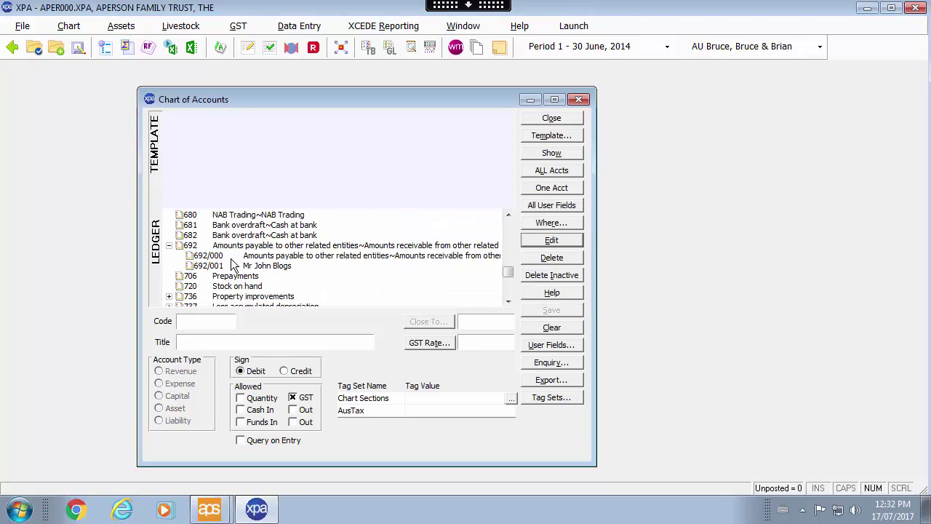
pyautogui.doubleClick(208, 266)
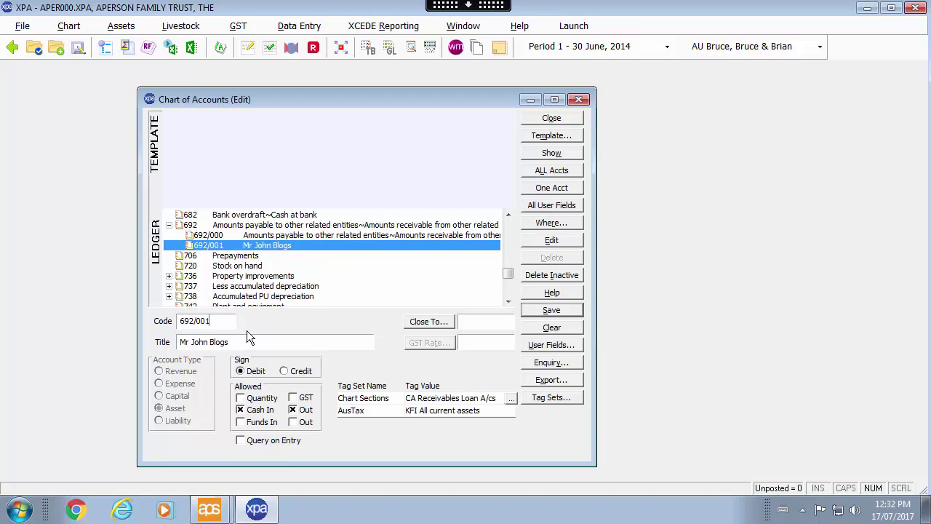
pyautogui.press('BackSpace')
pyautogui.write('2')
pyautogui.press('Tab')
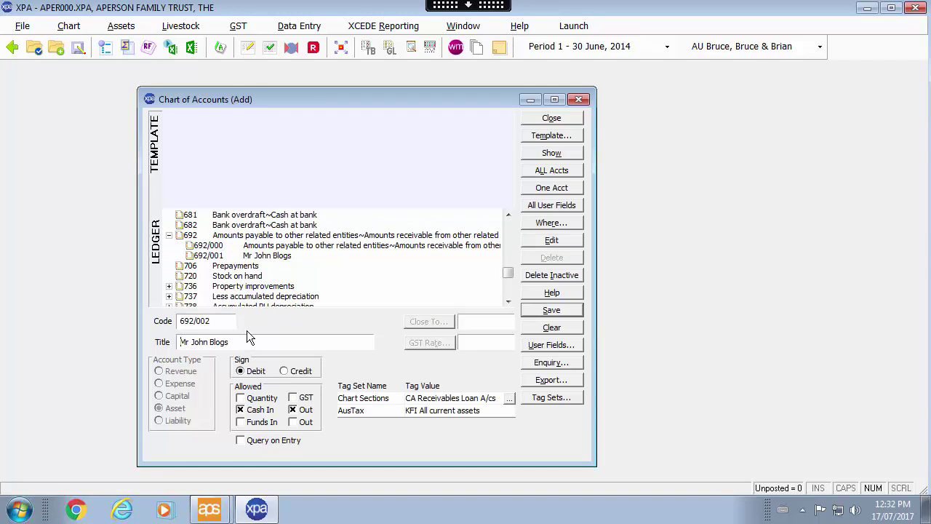
pyautogui.press('Delete')
pyautogui.press('Delete')
pyautogui.press('Delete')
pyautogui.press('Delete')
pyautogui.press('Delete')
pyautogui.press('Delete')
pyautogui.press('Delete')
pyautogui.press('Delete')
pyautogui.press('Delete')
pyautogui.press('Delete')
pyautogui.press('Delete')
pyautogui.press('Delete')
pyautogui.press('Delete')
pyautogui.write('Mrs Joanna Bloggs')
pyautogui.press('Return')
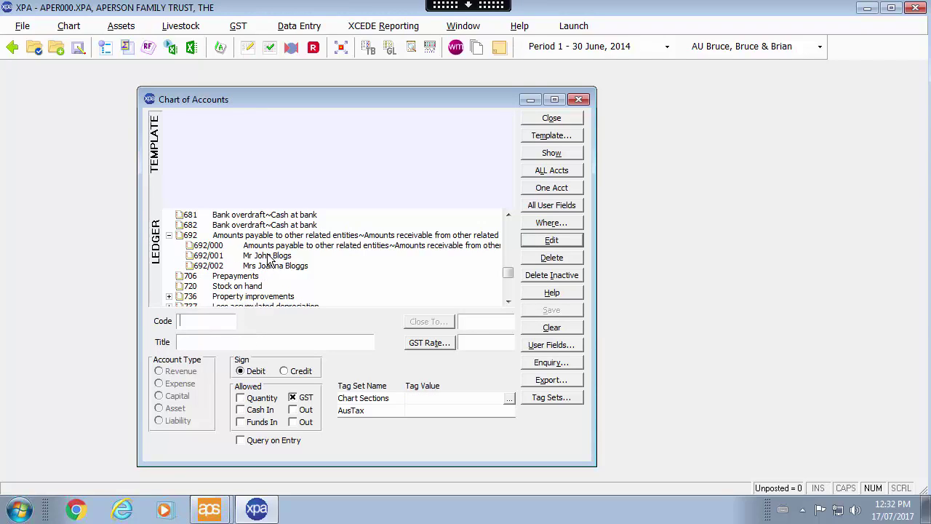
# Correct the surname spelling in the title of sub-account 692/001 and save it.
pyautogui.doubleClick(269, 259)
pyautogui.click(225, 342)
pyautogui.write('ggs')
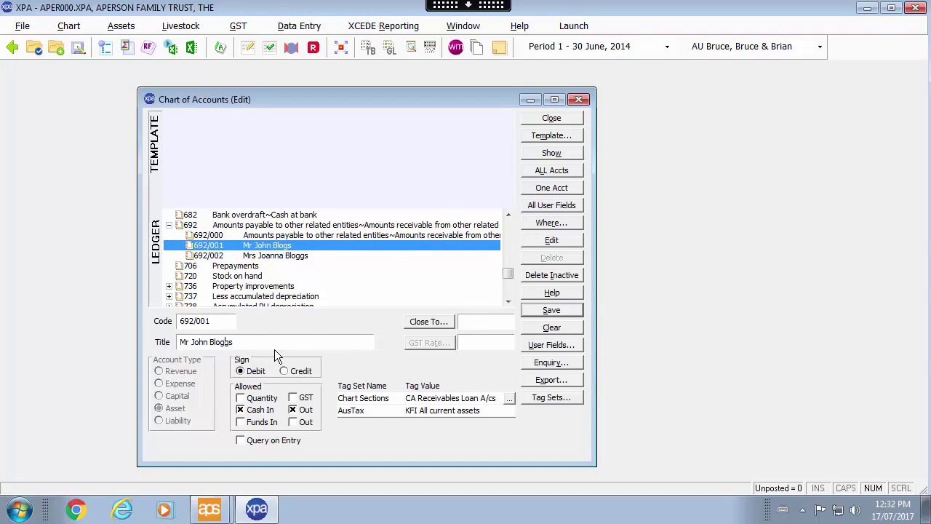
pyautogui.press('Return')
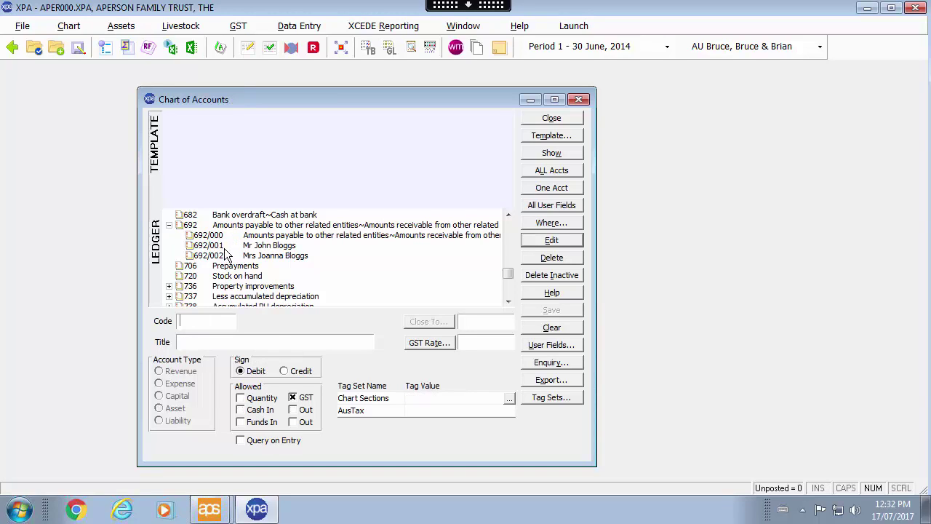
# Add sub-account 706/001 based on the Prepayments account, keep its title, and expand account 706.
pyautogui.doubleClick(190, 266)
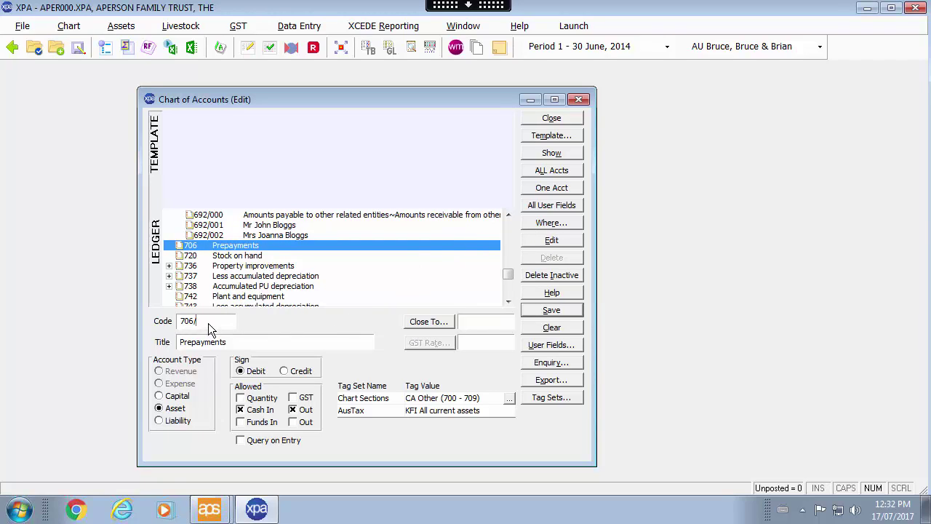
pyautogui.write('001')
pyautogui.press('Tab')
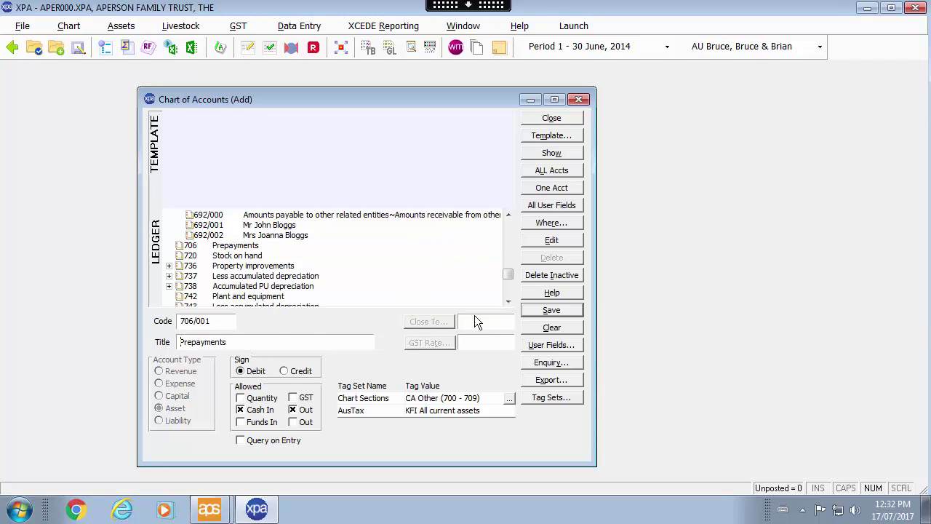
pyautogui.click(551, 311)
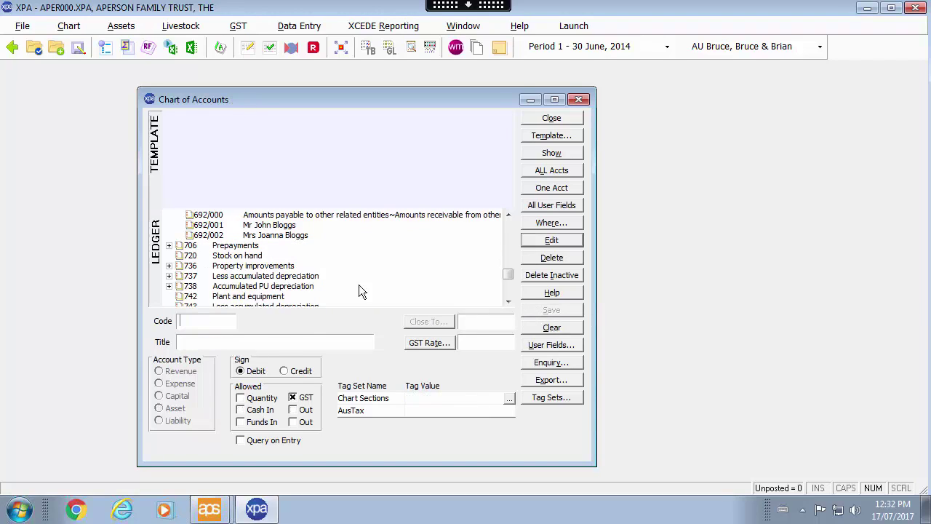
pyautogui.click(169, 245)
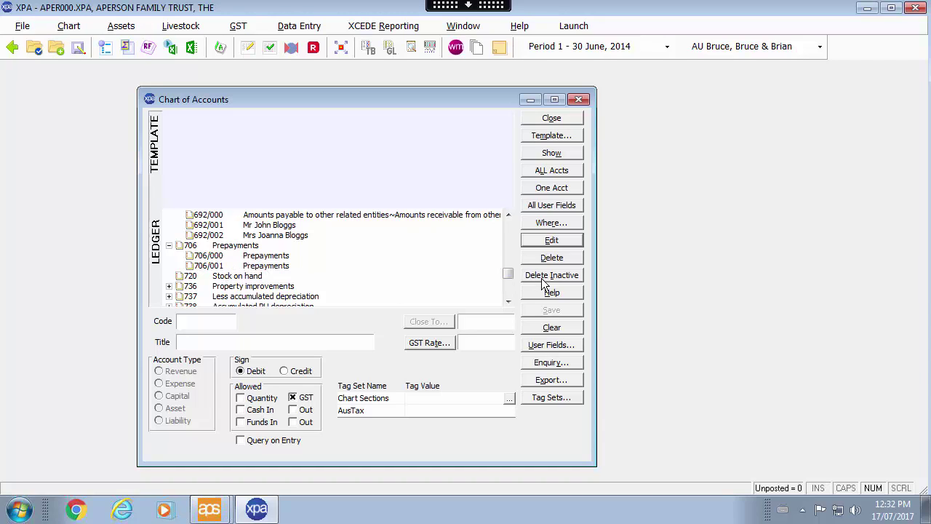
# Show the template accounts in the chart of accounts and switch the template to 00_OUR MASTER CHART.XPA.
pyautogui.moveTo(508, 277); pyautogui.dragTo(507, 252)
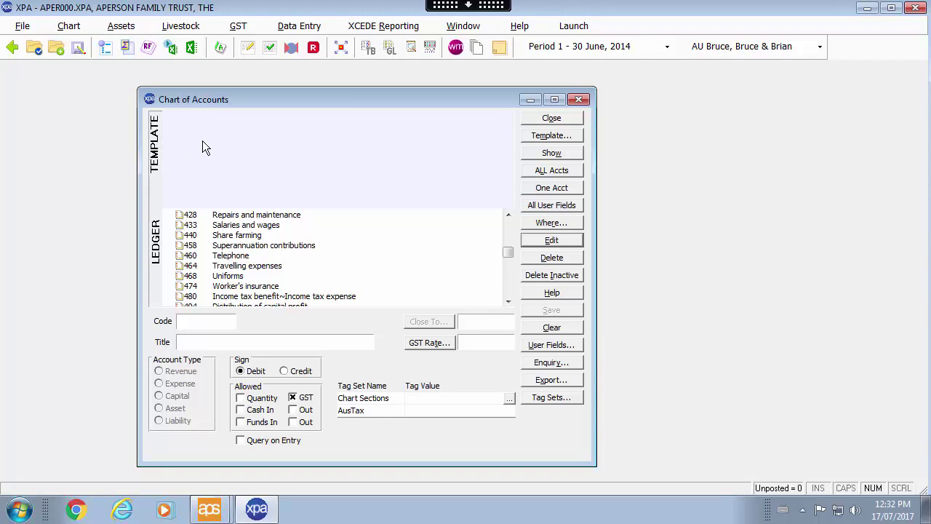
pyautogui.click(573, 154)
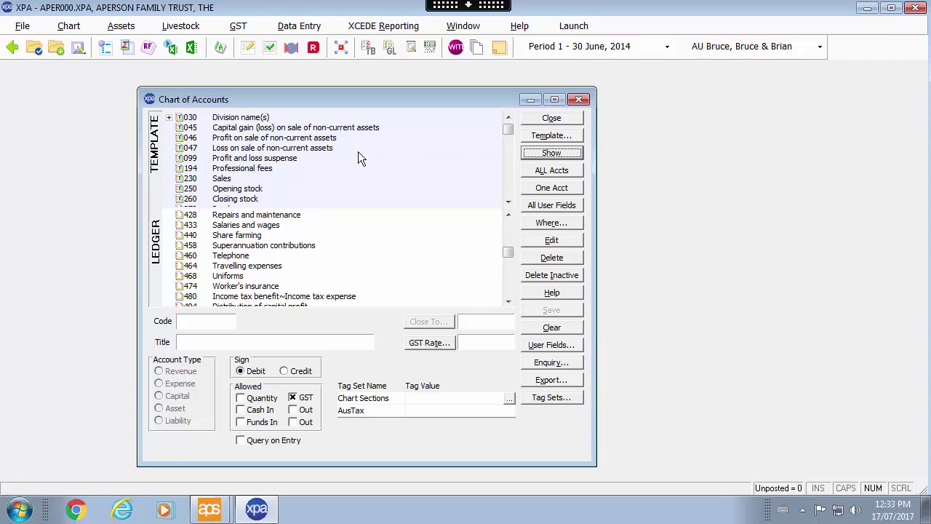
pyautogui.click(560, 137)
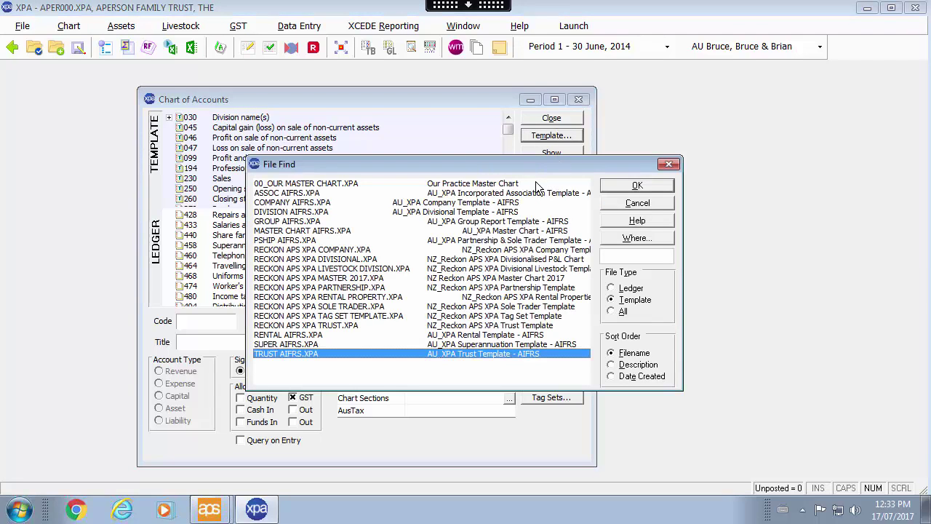
pyautogui.click(538, 184)
pyautogui.click(630, 187)
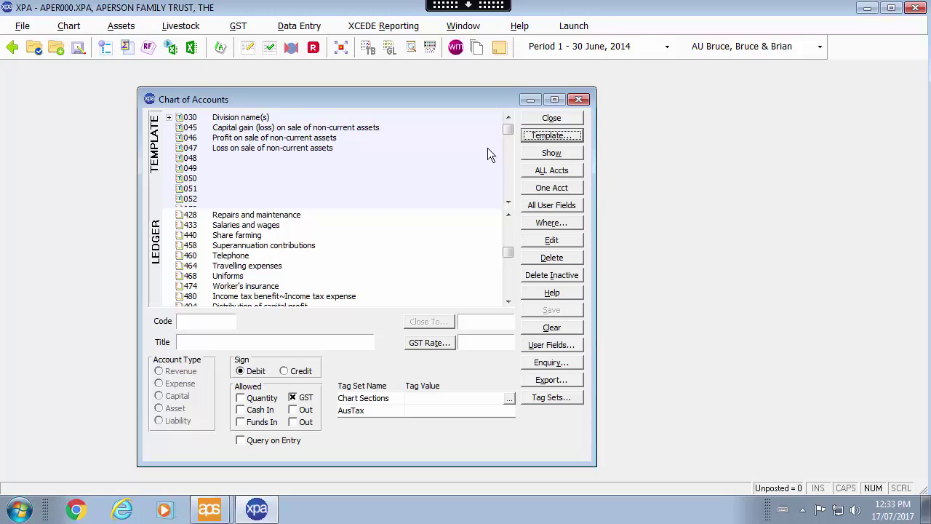
# Try to copy template account 525 into the ledger, and copy the untitled template account 527 instead.
pyautogui.moveTo(512, 156); pyautogui.dragTo(511, 174)
pyautogui.moveTo(260, 168); pyautogui.dragTo(270, 251)
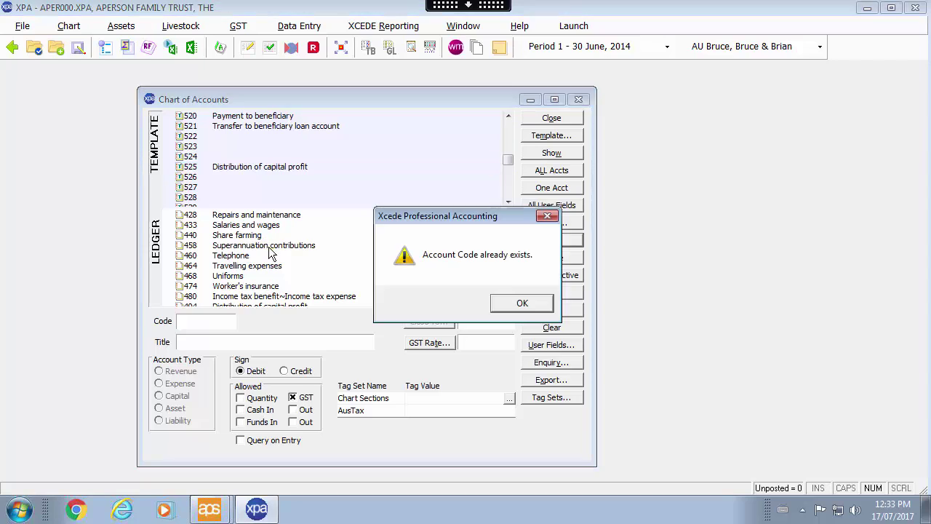
pyautogui.click(522, 303)
pyautogui.moveTo(265, 185); pyautogui.dragTo(260, 228)
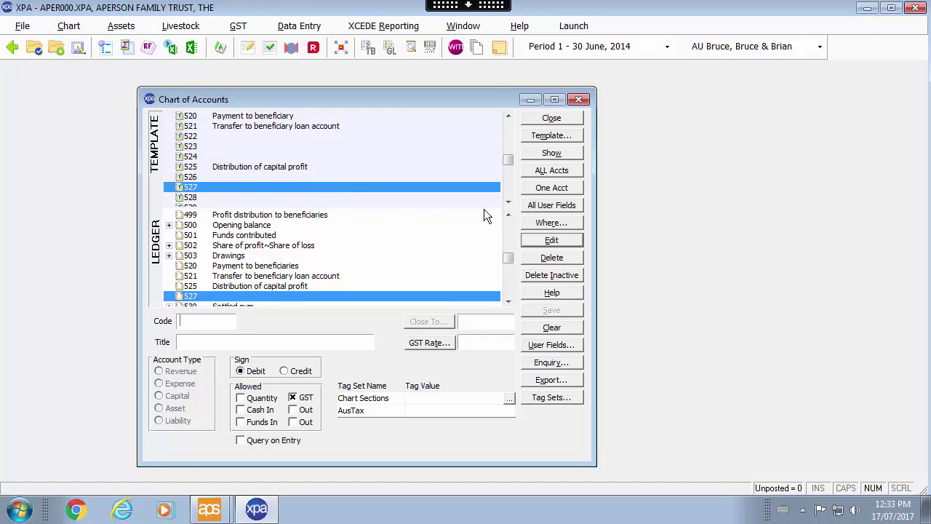
# Copy the template account 542, Class A units, into the ledger and answer the sub-accounts question.
pyautogui.click(508, 189)
pyautogui.click(507, 188)
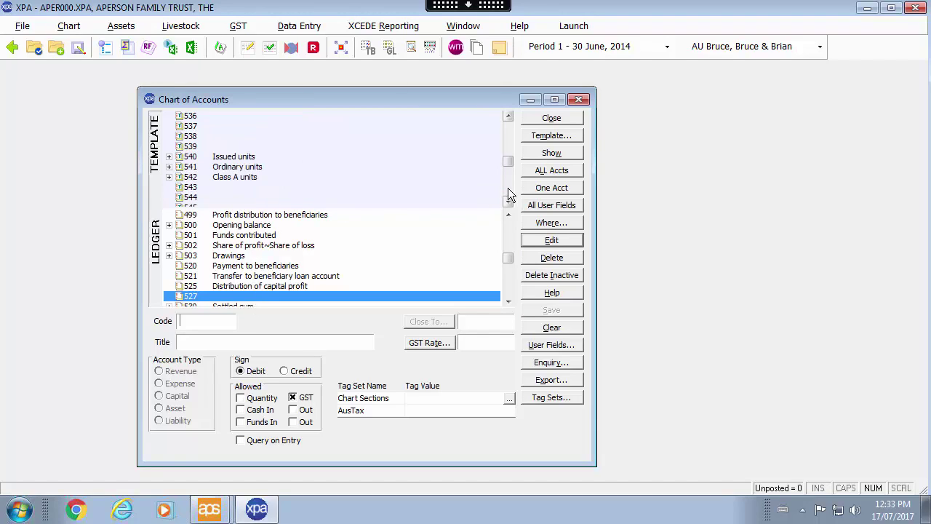
pyautogui.moveTo(226, 237); pyautogui.dragTo(228, 239)
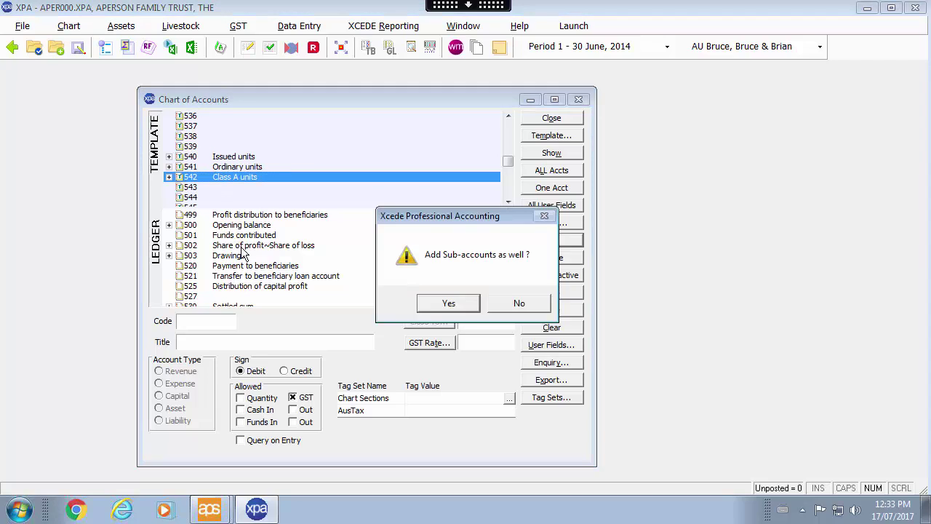
pyautogui.click(451, 303)
pyautogui.click(518, 301)
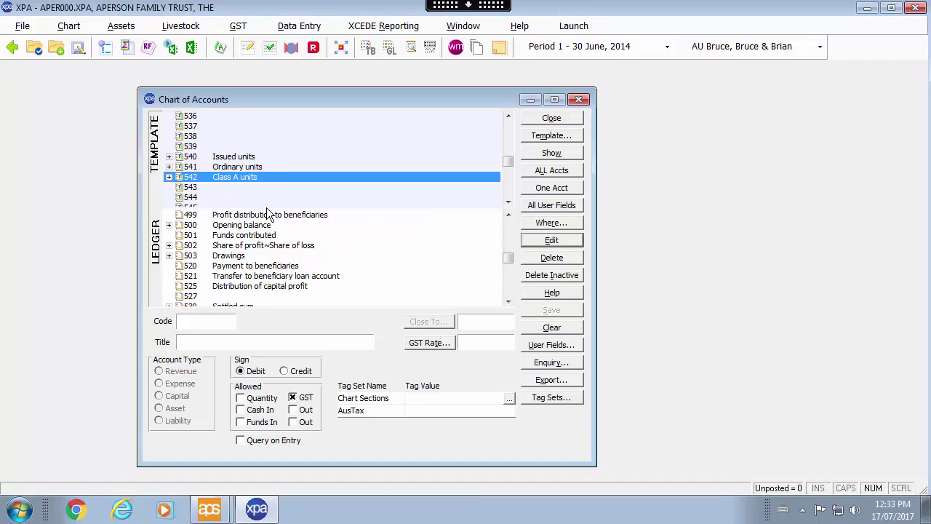
# Reload the template 00_OUR MASTER CHART.XPA and add all of its accounts to the ledger.
pyautogui.click(547, 137)
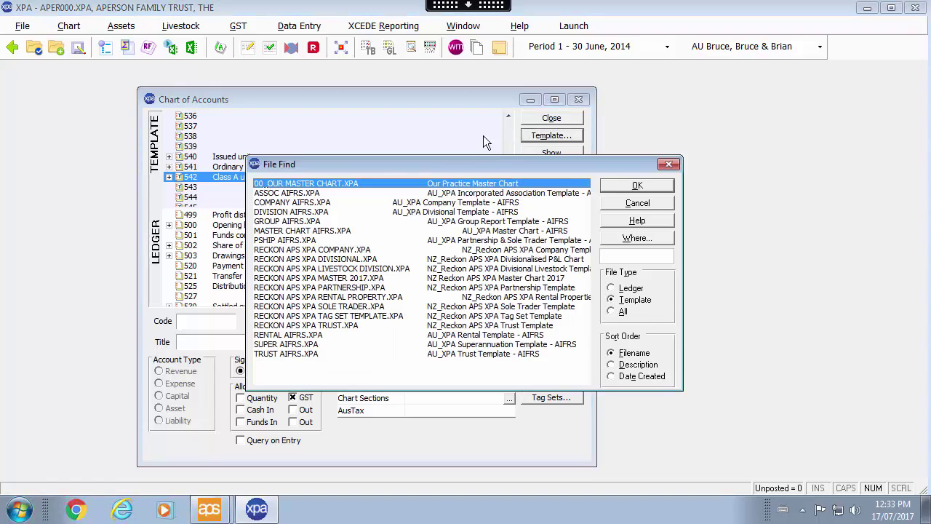
pyautogui.click(636, 187)
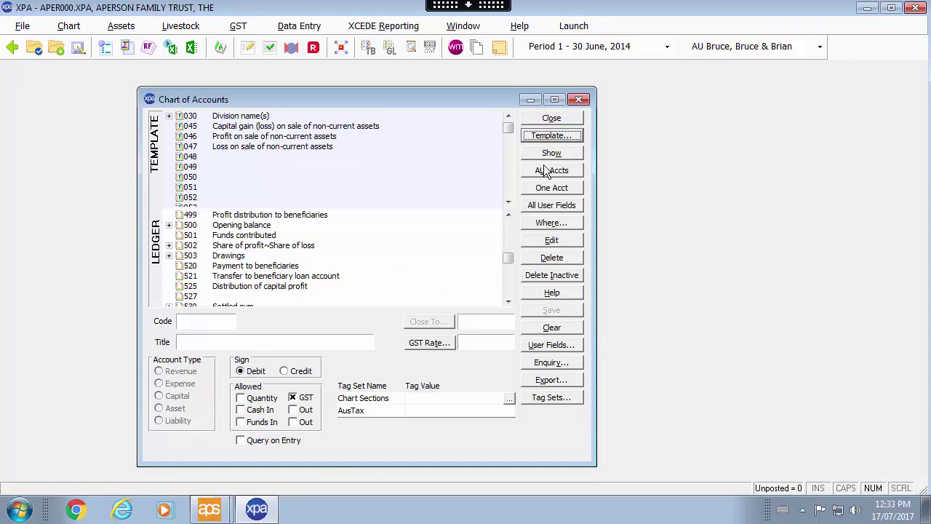
pyautogui.click(546, 172)
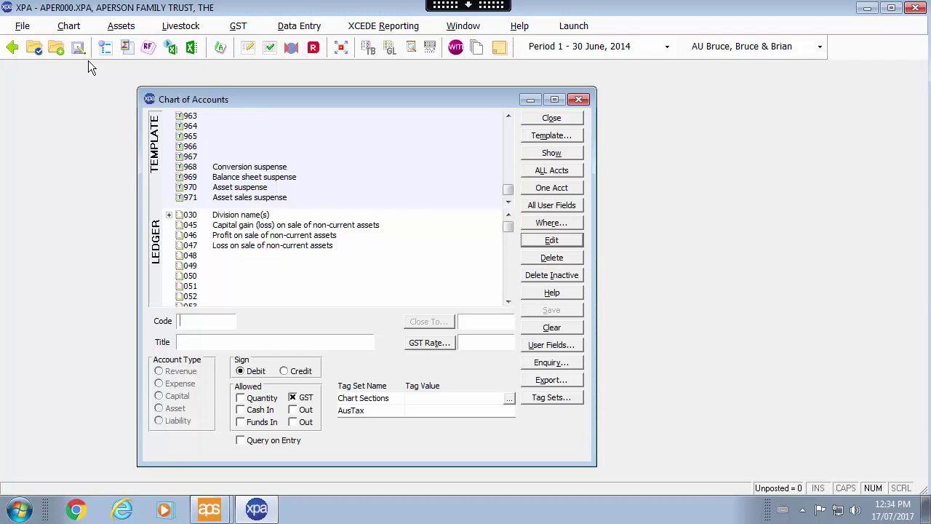
# Delete all inactive accounts of every account type from the ledger and write a log of the deletion.
pyautogui.click(567, 274)
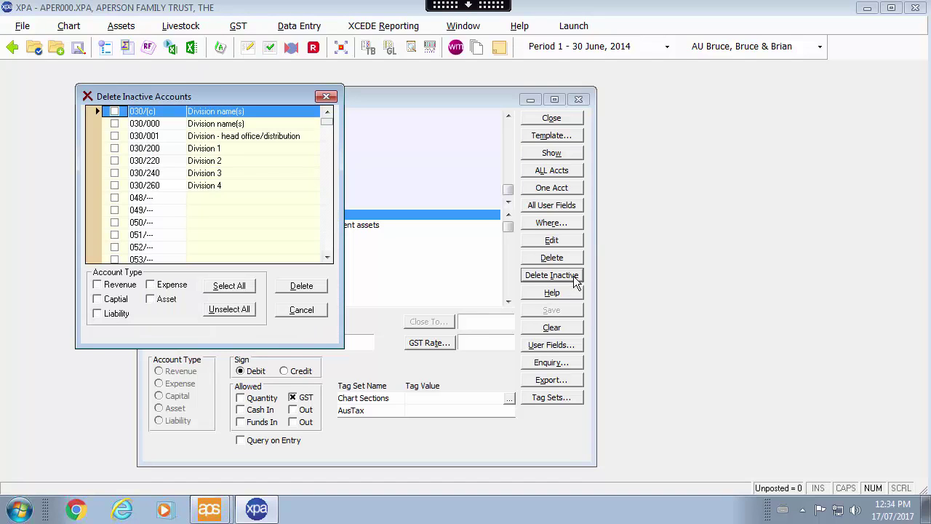
pyautogui.moveTo(342, 347); pyautogui.dragTo(456, 427)
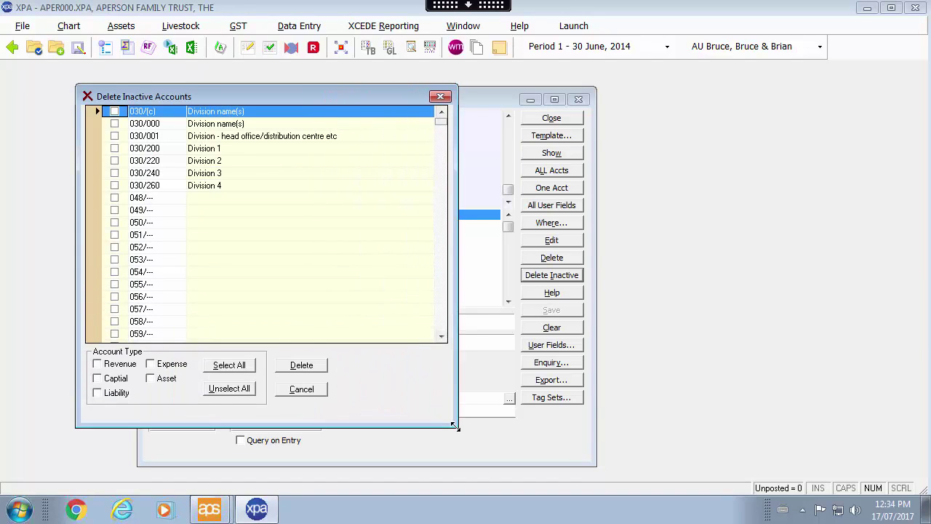
pyautogui.click(234, 368)
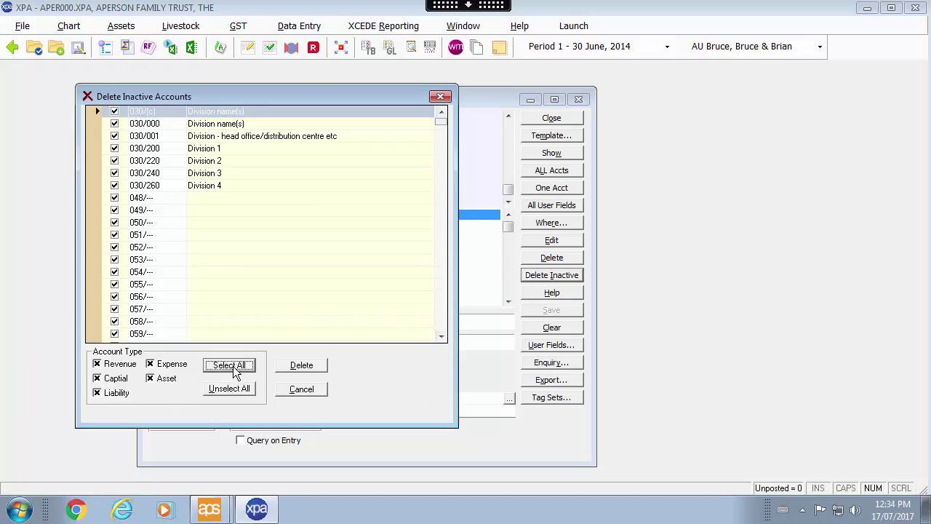
pyautogui.moveTo(442, 124); pyautogui.dragTo(440, 320)
pyautogui.click(317, 366)
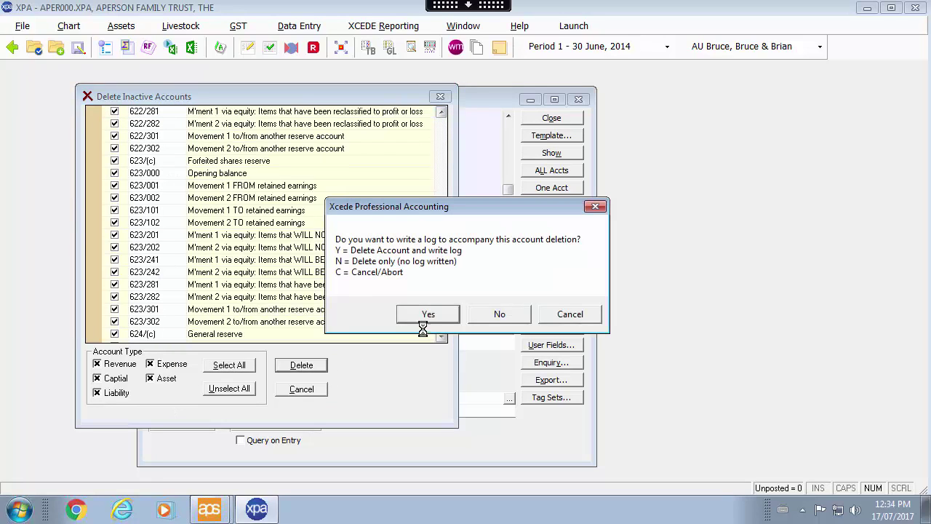
pyautogui.click(429, 314)
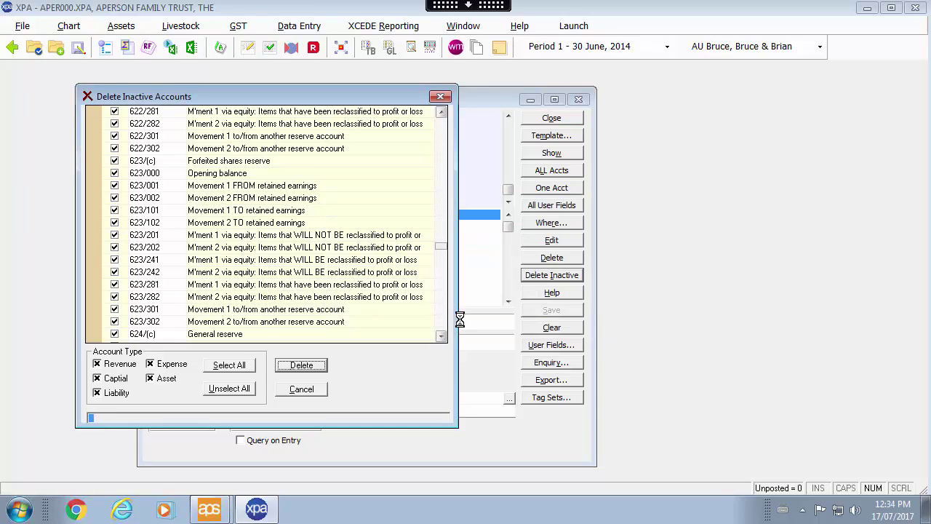
# View the inactive accounts deletion log, and close it together with the Delete Inactive Accounts window.
pyautogui.click(509, 306)
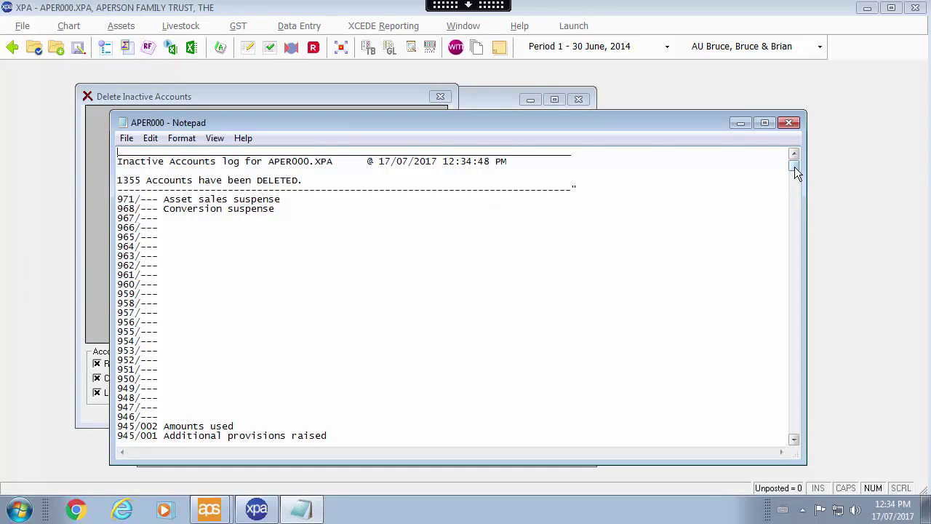
pyautogui.click(789, 123)
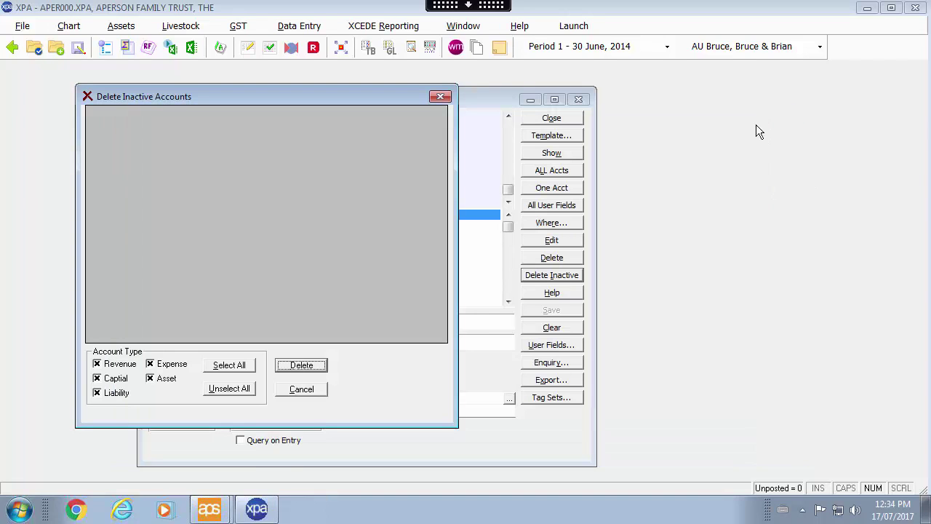
pyautogui.click(441, 99)
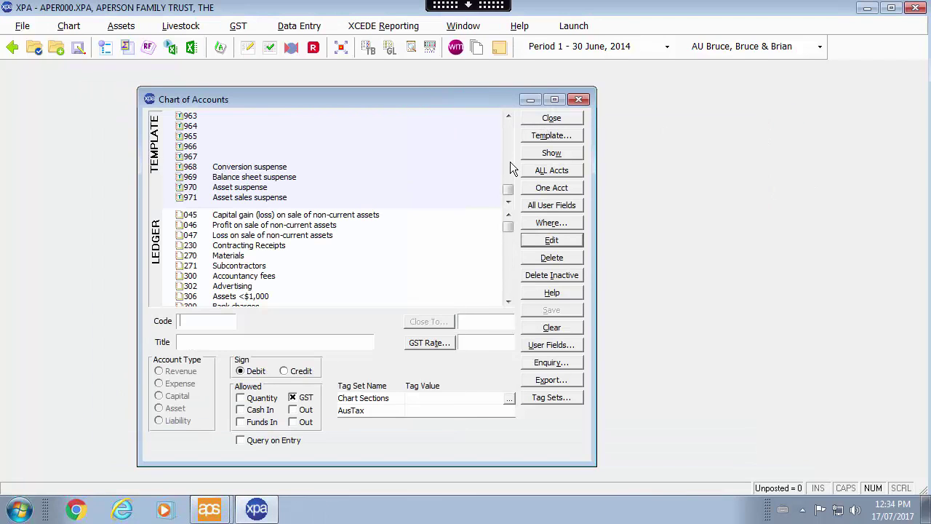
# Change the title of ledger account 680 to "Bank Overdraft~Cash at bank" and save it.
pyautogui.click(508, 268)
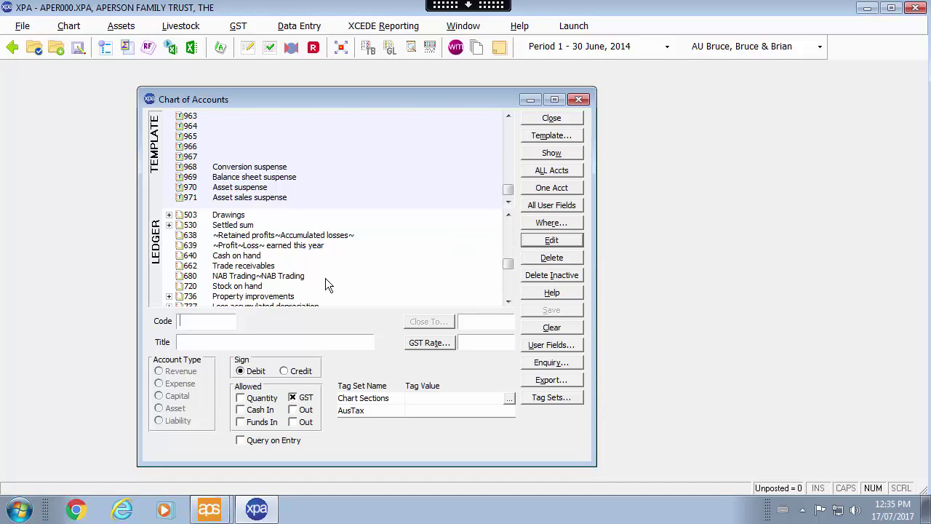
pyautogui.doubleClick(291, 277)
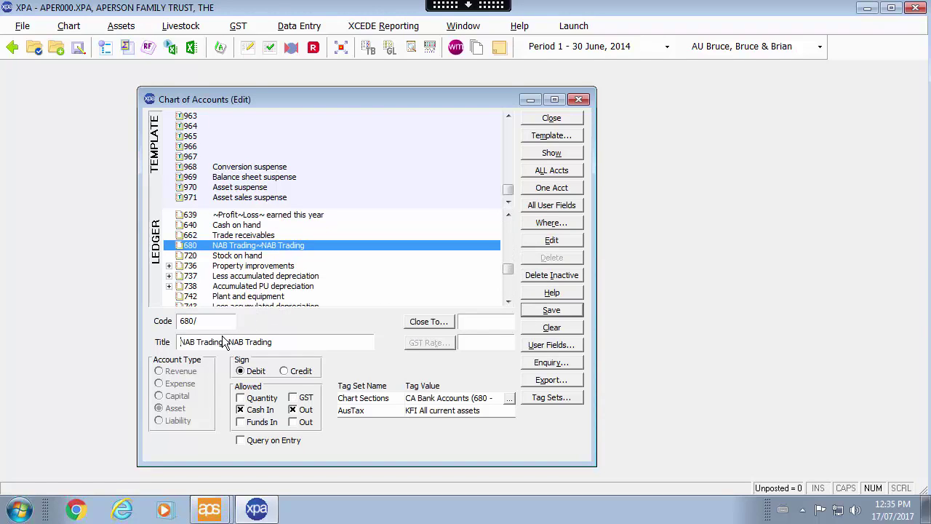
pyautogui.moveTo(223, 342); pyautogui.dragTo(53, 337)
pyautogui.write('Bank Over')
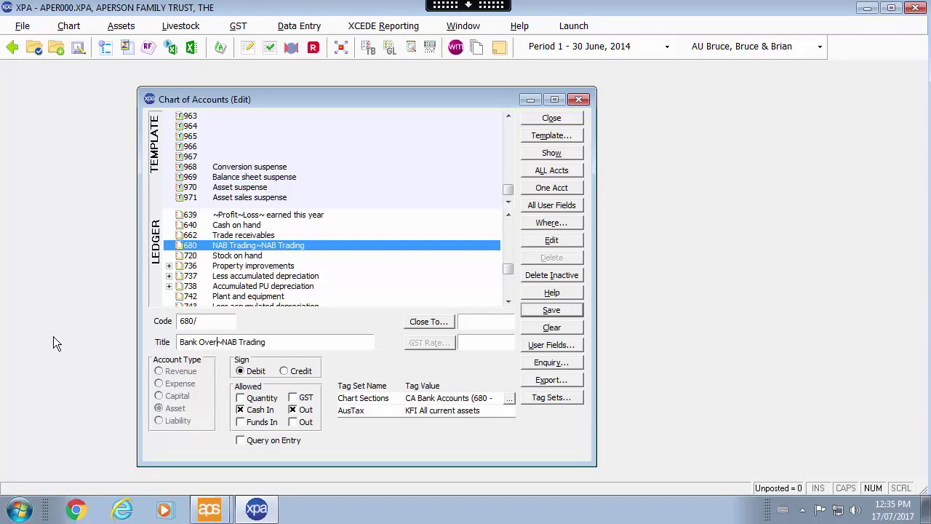
pyautogui.write('draft')
pyautogui.press('Delete')
pyautogui.press('Delete')
pyautogui.press('Delete')
pyautogui.press('Delete')
pyautogui.press('Delete')
pyautogui.press('Delete')
pyautogui.press('Delete')
pyautogui.press('Delete')
pyautogui.press('Delete')
pyautogui.press('Delete')
pyautogui.press('Delete')
pyautogui.write('Cash at bank')
pyautogui.press('Return')
# Correct the title of account 680 to "Bank overdraft~Cash at bank", save it, and close the chart of accounts.
pyautogui.doubleClick(262, 245)
pyautogui.press('BackSpace')
pyautogui.write('o')
pyautogui.press('Return')
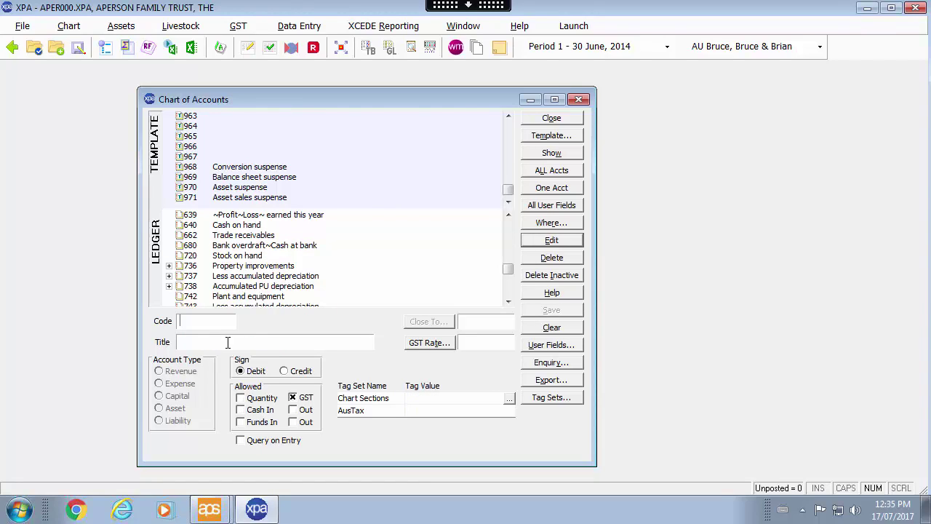
pyautogui.click(565, 120)
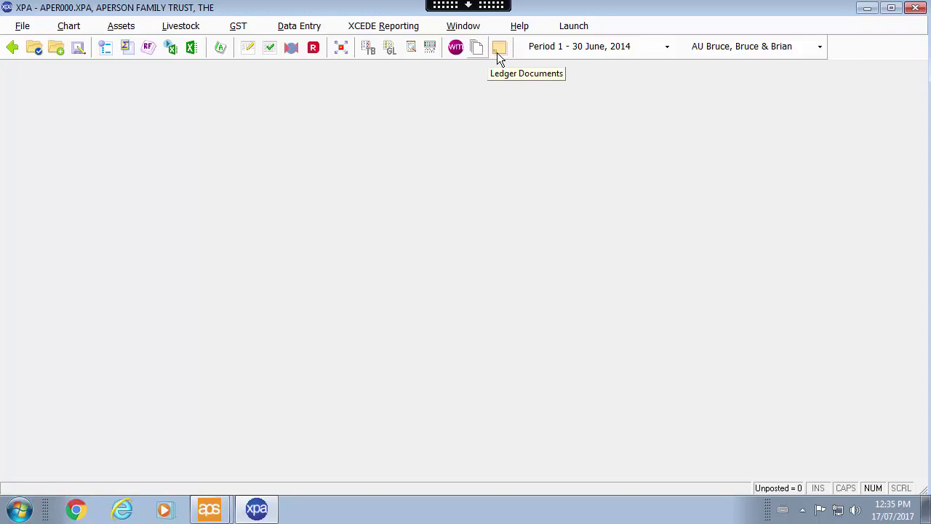
# Show the ledger's documents in an enlarged window and browse the trust's annual accounts folders in the document store.
pyautogui.click(475, 50)
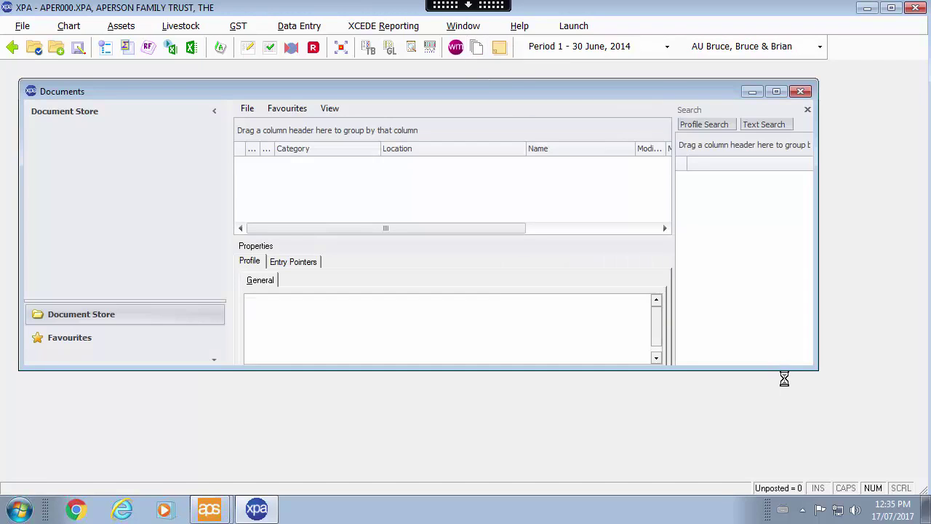
pyautogui.moveTo(815, 368); pyautogui.dragTo(873, 445)
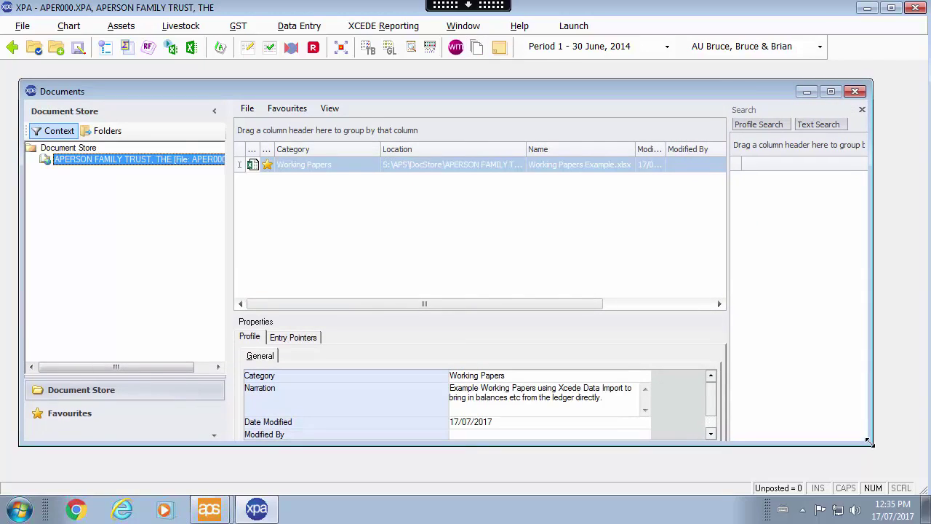
pyautogui.doubleClick(107, 158)
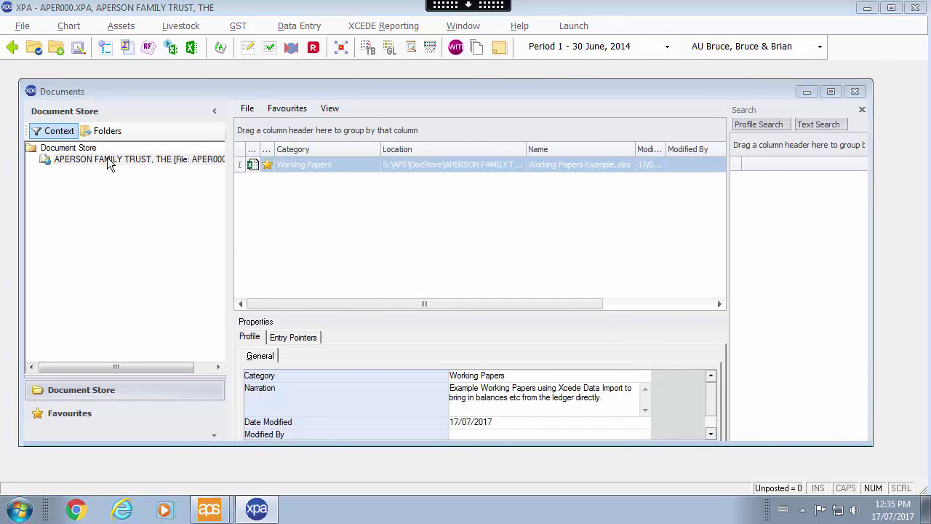
pyautogui.moveTo(350, 49); pyautogui.dragTo(416, 203)
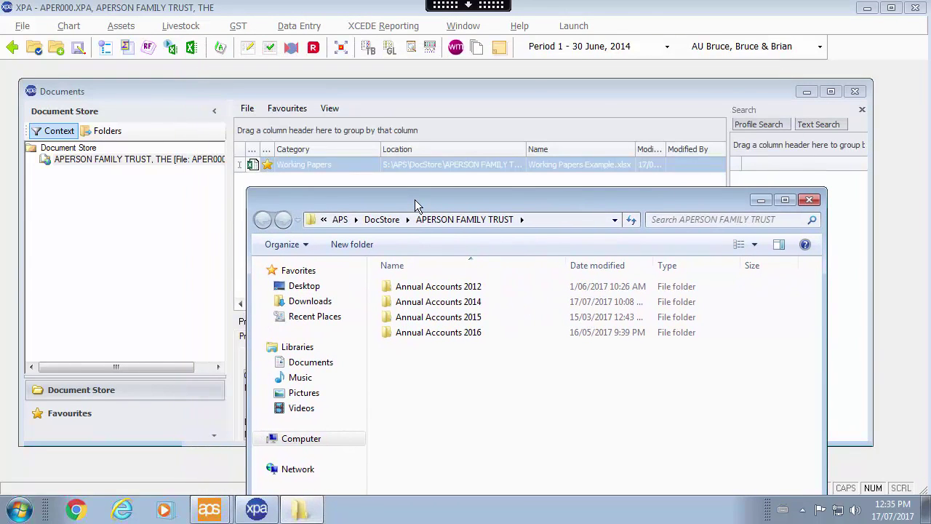
pyautogui.doubleClick(457, 320)
pyautogui.click(811, 201)
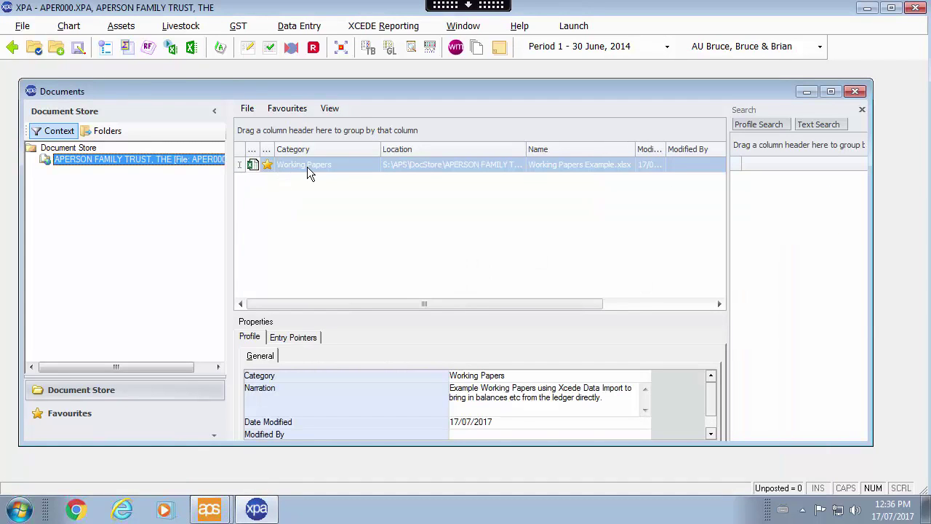
# Start Excel with its Xcede 10 tools from XPA, and open Working Papers Example.xlsx from the document list.
pyautogui.click(368, 167)
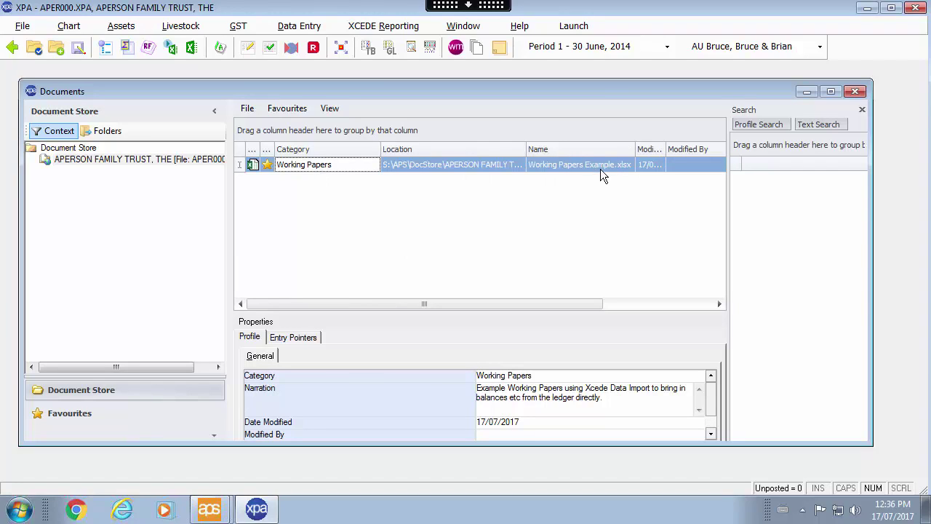
pyautogui.click(193, 50)
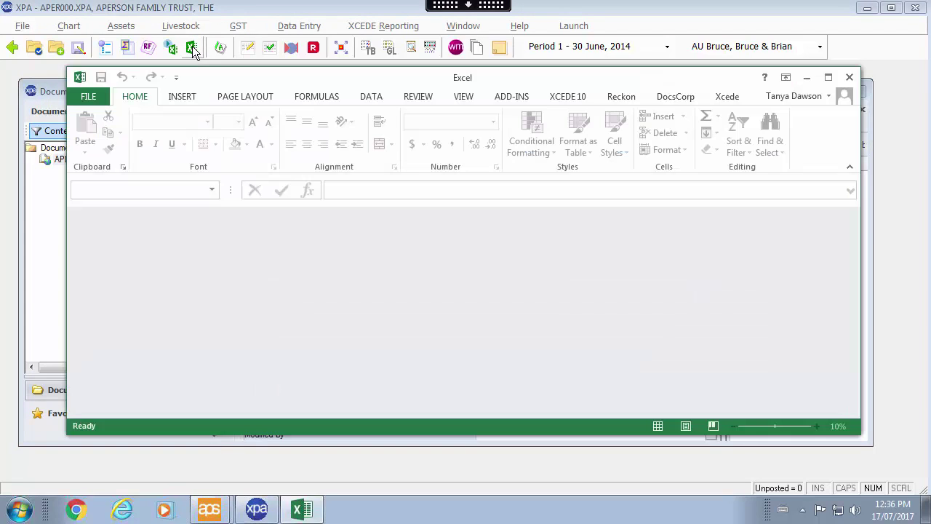
pyautogui.click(569, 100)
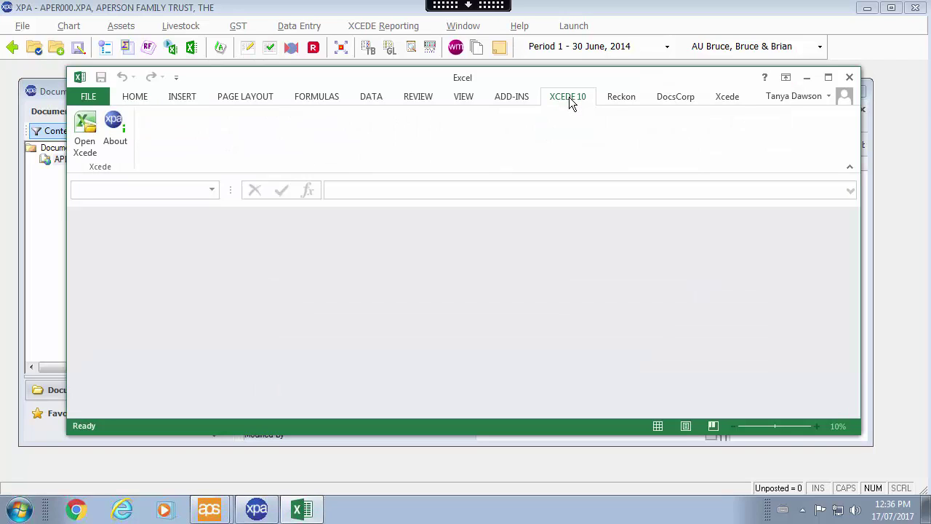
pyautogui.click(41, 193)
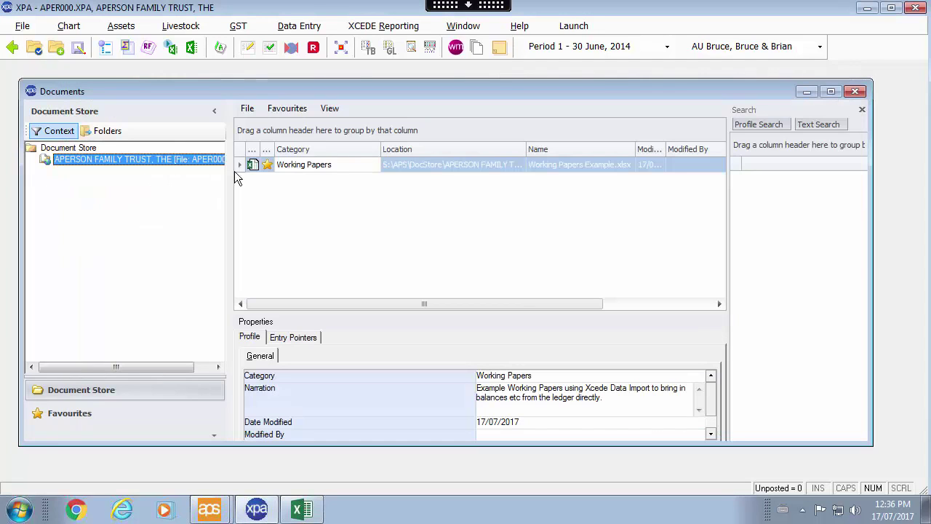
pyautogui.click(367, 165)
pyautogui.doubleClick(458, 167)
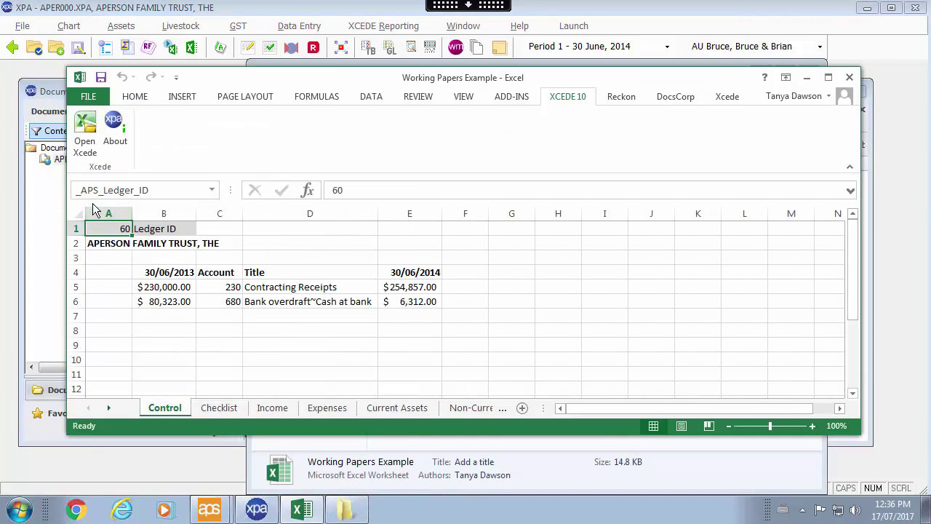
# Check the defined name of cell A1 on the Control sheet, load Xcede, and run the data import for that sheet.
pyautogui.click(150, 190)
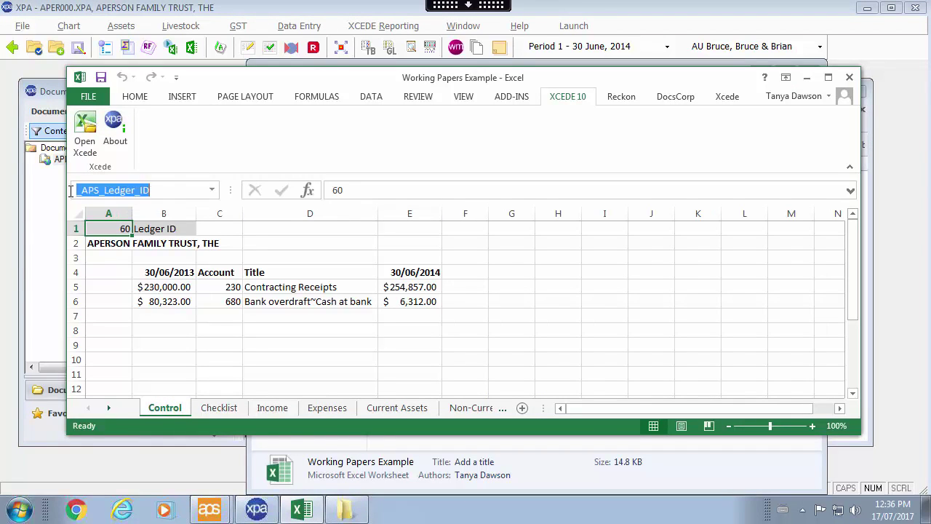
pyautogui.click(109, 285)
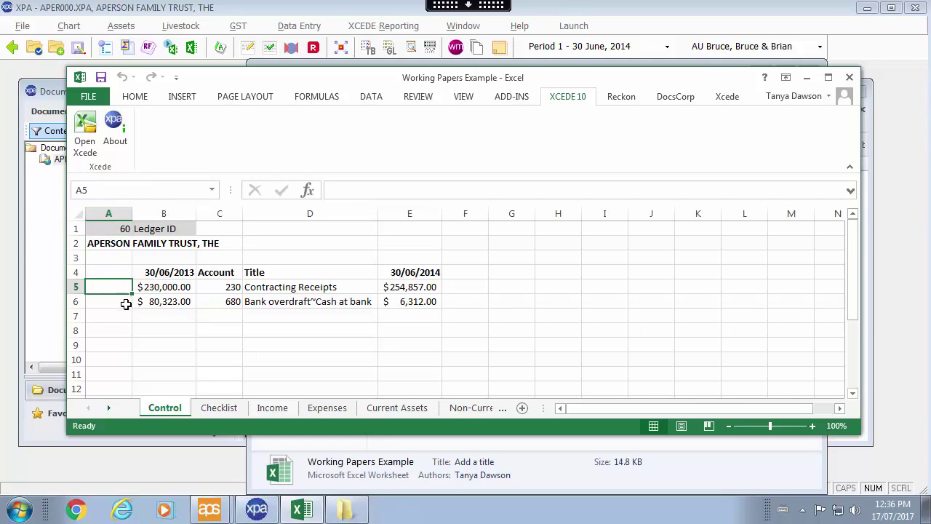
pyautogui.click(88, 139)
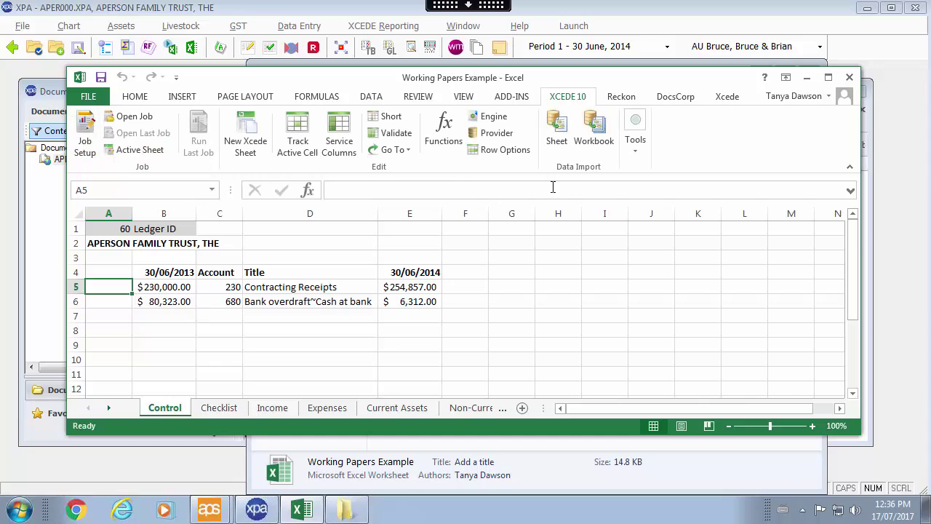
pyautogui.click(561, 145)
# Inspect the InternalName function in cell A2, accept its arguments, and check the name of the Ledger ID cell A1.
pyautogui.click(115, 244)
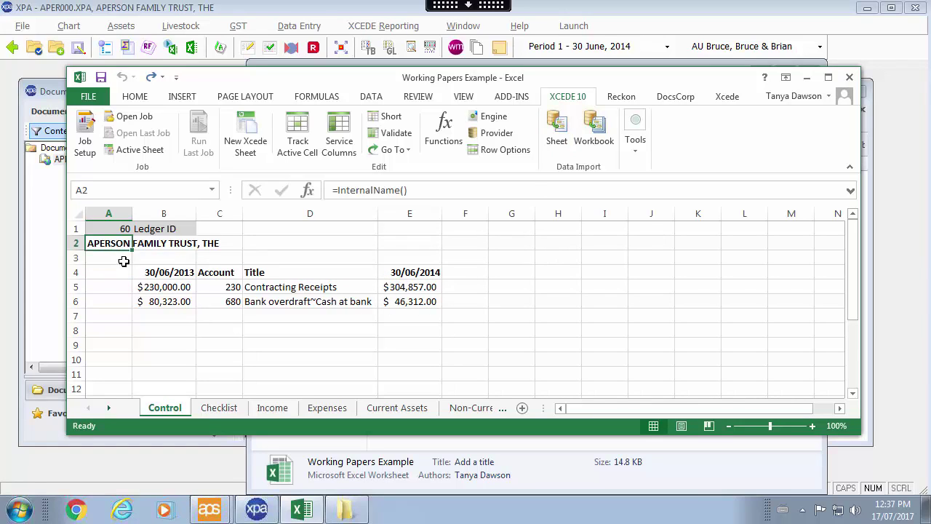
pyautogui.click(308, 190)
pyautogui.click(826, 371)
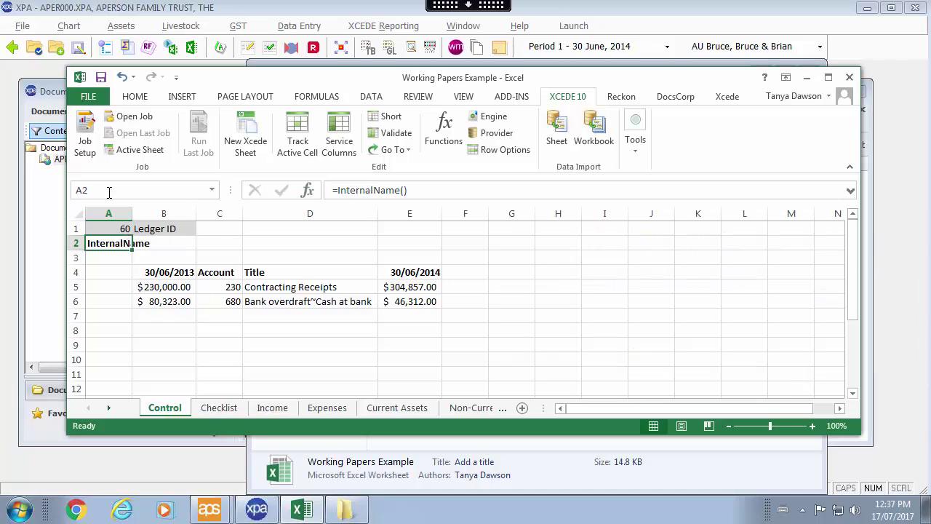
pyautogui.click(120, 227)
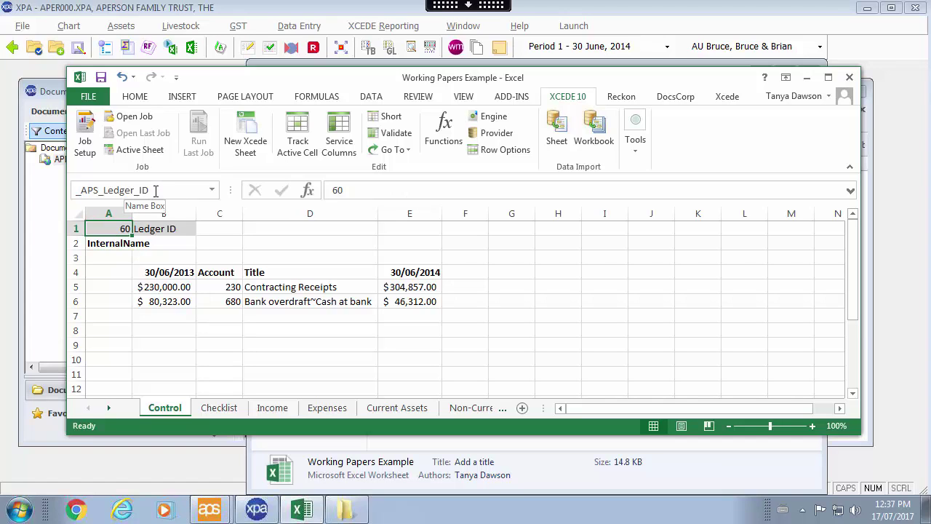
# Set the Ledger ID in cell A1 to 219 and run the data import for the Control sheet.
pyautogui.click(297, 325)
pyautogui.click(124, 228)
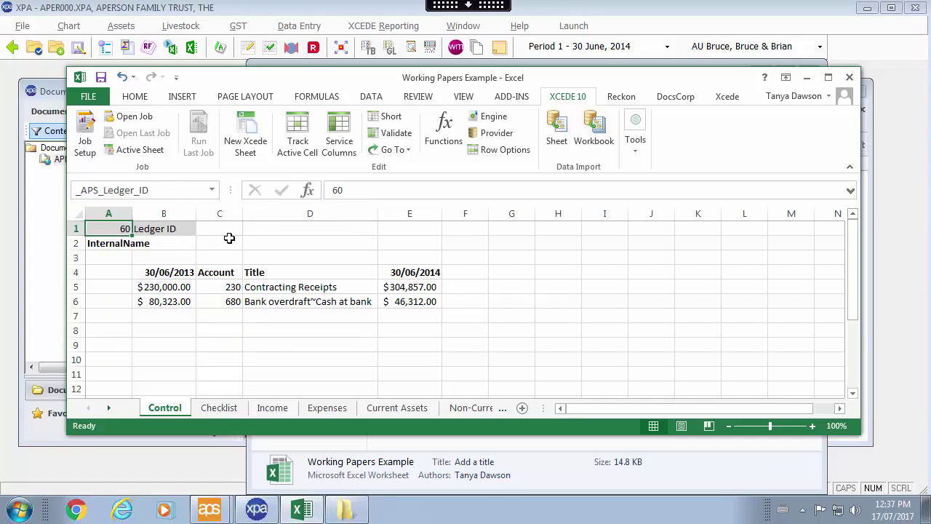
pyautogui.write('219')
pyautogui.press('Return')
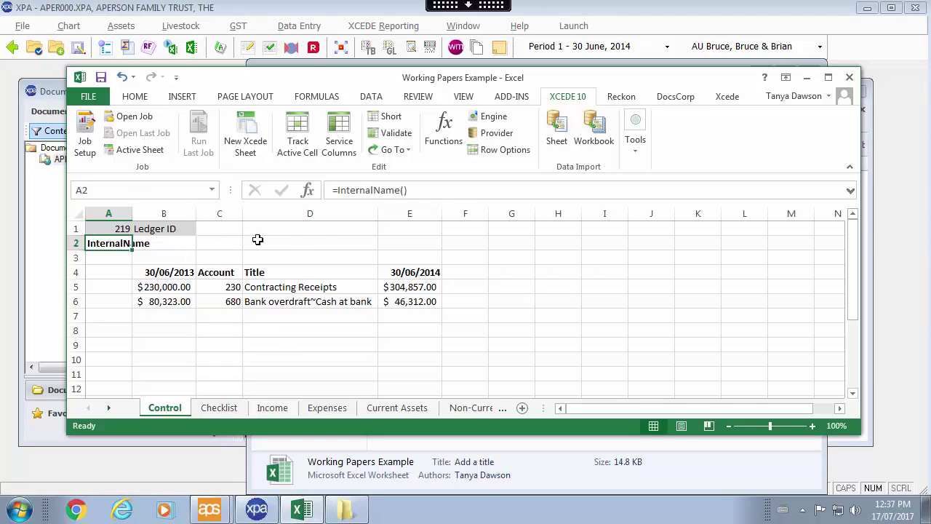
pyautogui.click(558, 140)
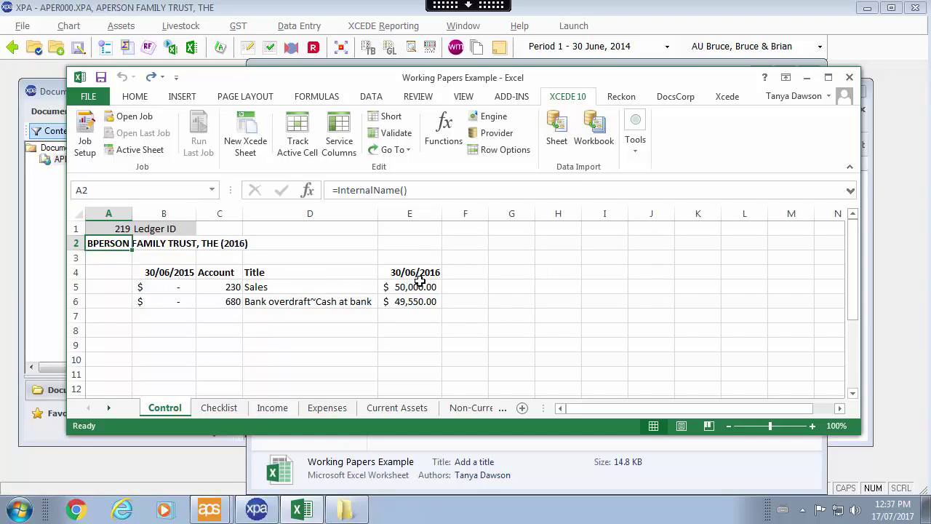
# Set the Ledger ID in cell A1 back to 60 and import the Control sheet's data again.
pyautogui.click(110, 230)
pyautogui.write('60')
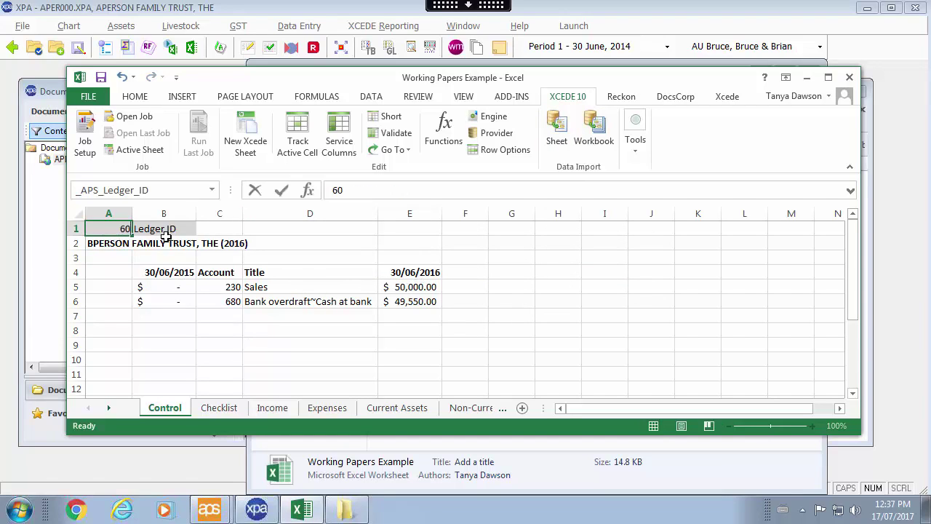
pyautogui.press('Return')
pyautogui.click(560, 134)
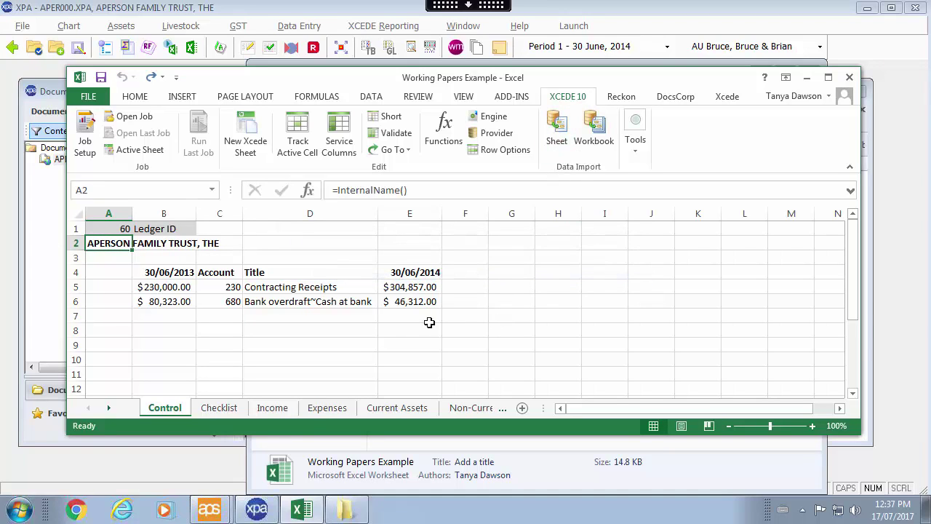
# Switch to the XPA Ledgers Console and check the Ledger IDs of EXAMPLE LEDGER.XPA and APER000.XPA.
pyautogui.click(256, 509)
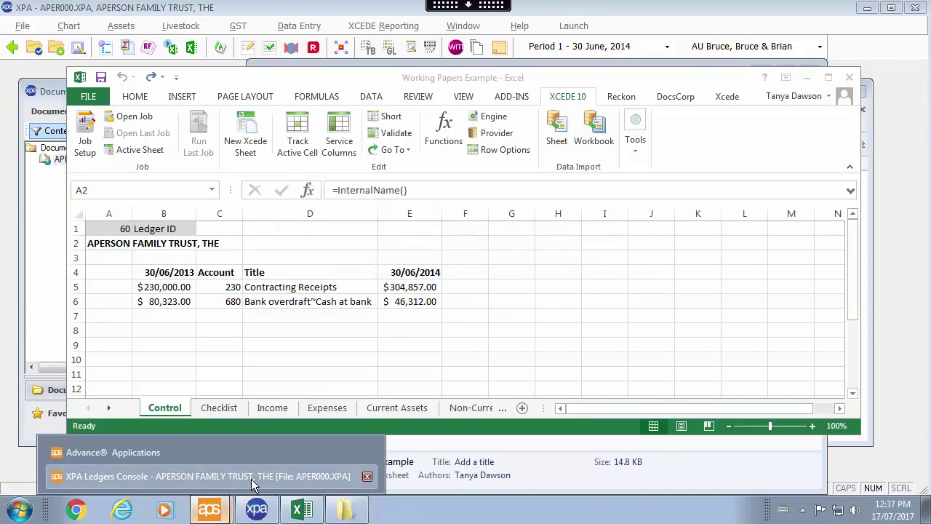
pyautogui.click(253, 477)
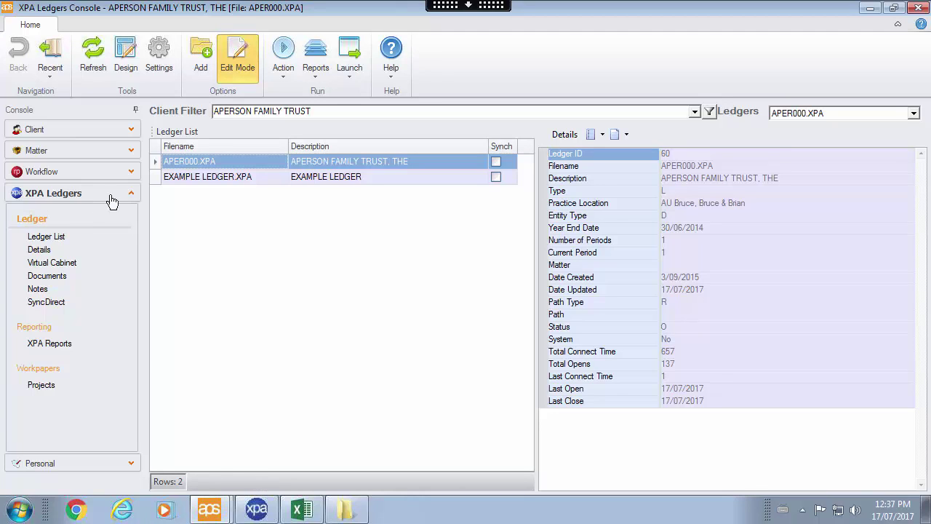
pyautogui.click(396, 173)
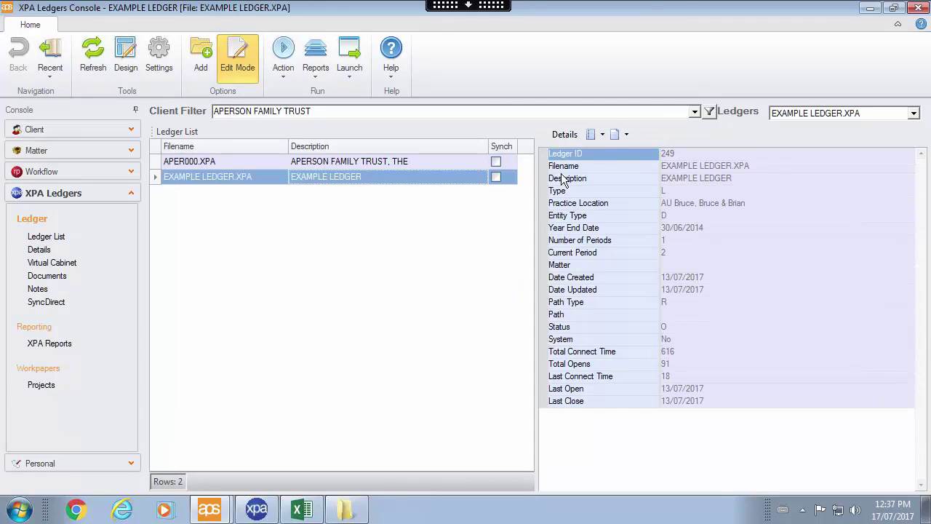
pyautogui.click(415, 164)
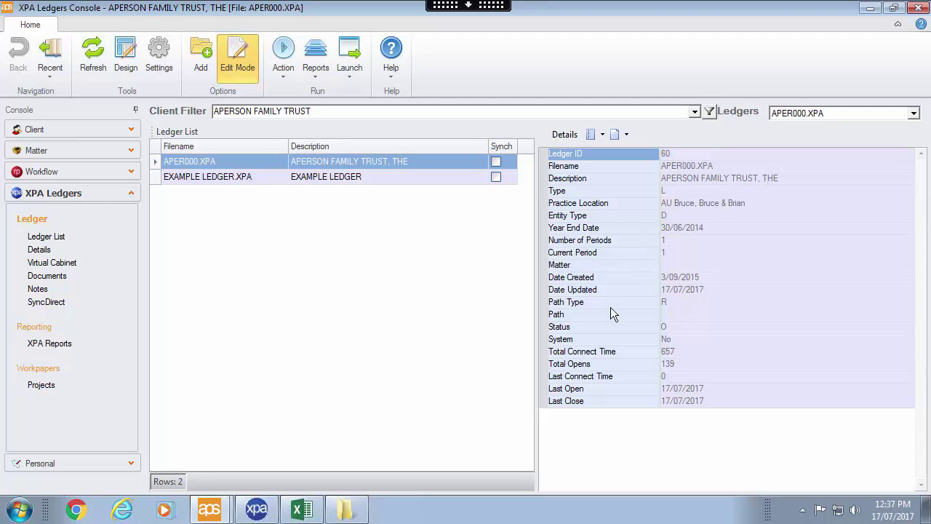
# Return to XPA, close the Documents window, and open the ledger's notes in grid view.
pyautogui.click(256, 509)
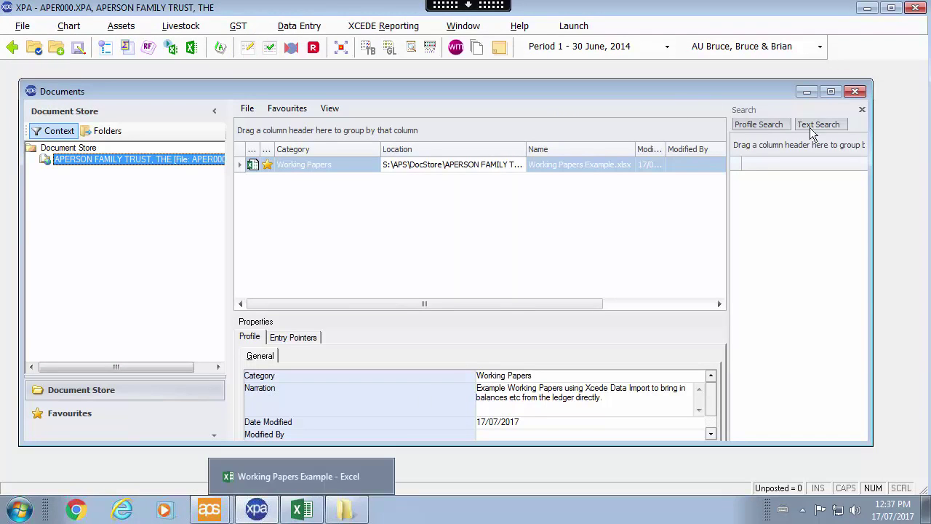
pyautogui.click(855, 91)
pyautogui.click(499, 48)
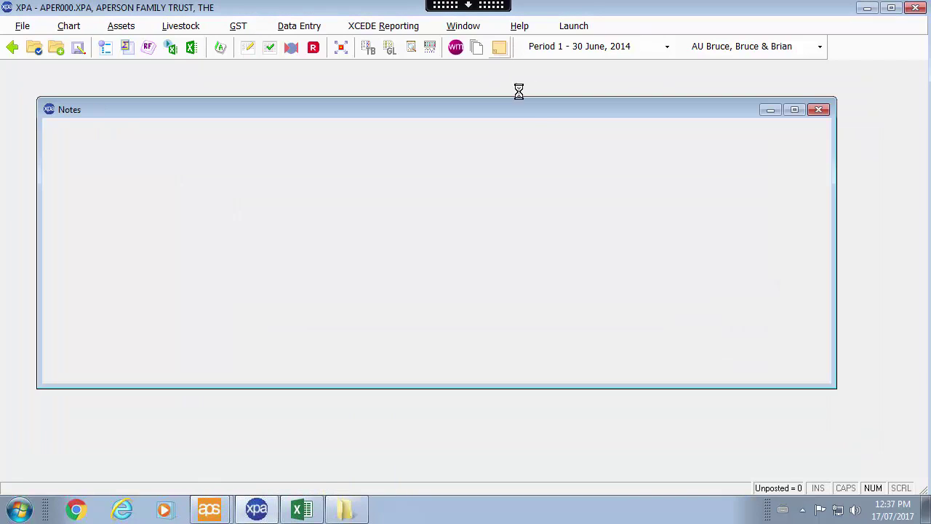
pyautogui.click(114, 146)
pyautogui.click(67, 145)
# Add a new note with the category Working Papers and the description "blah".
pyautogui.rightClick(125, 205)
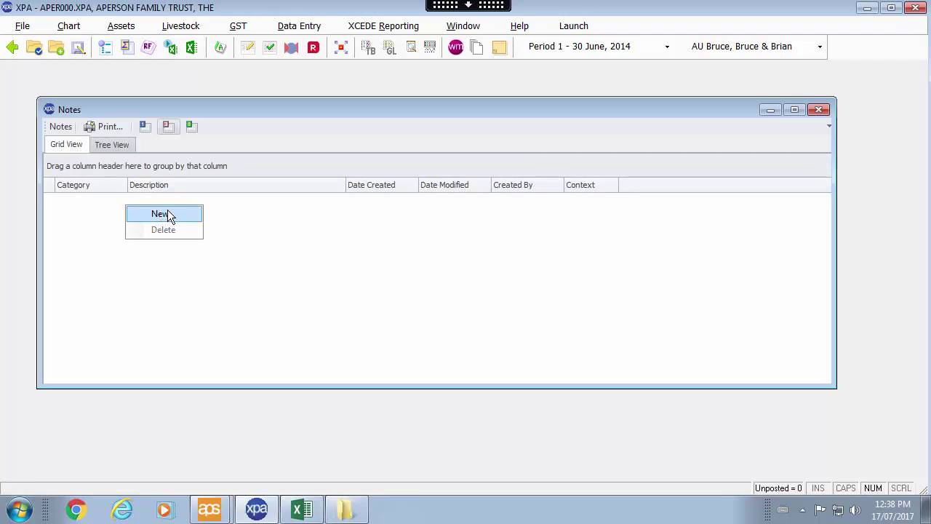
pyautogui.click(166, 209)
pyautogui.click(118, 220)
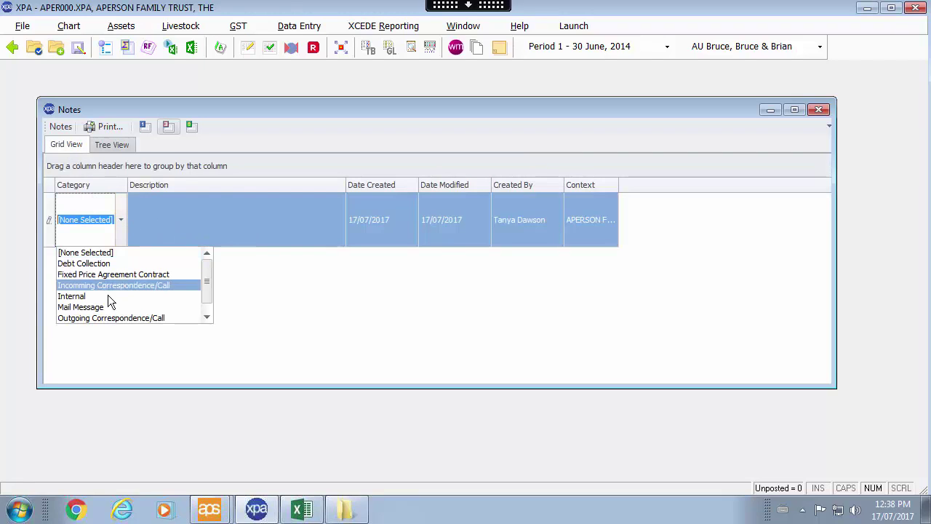
pyautogui.scroll(-1, 149, 307)
pyautogui.click(137, 318)
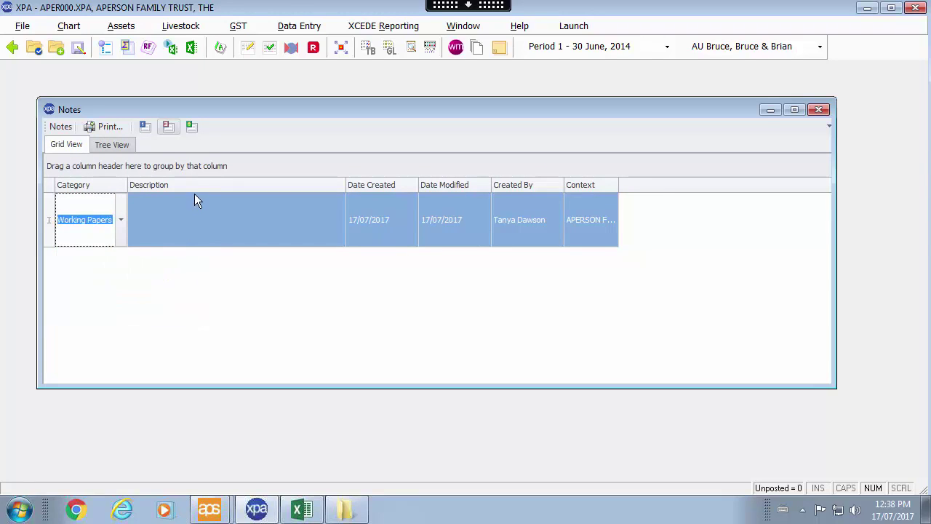
pyautogui.click(192, 214)
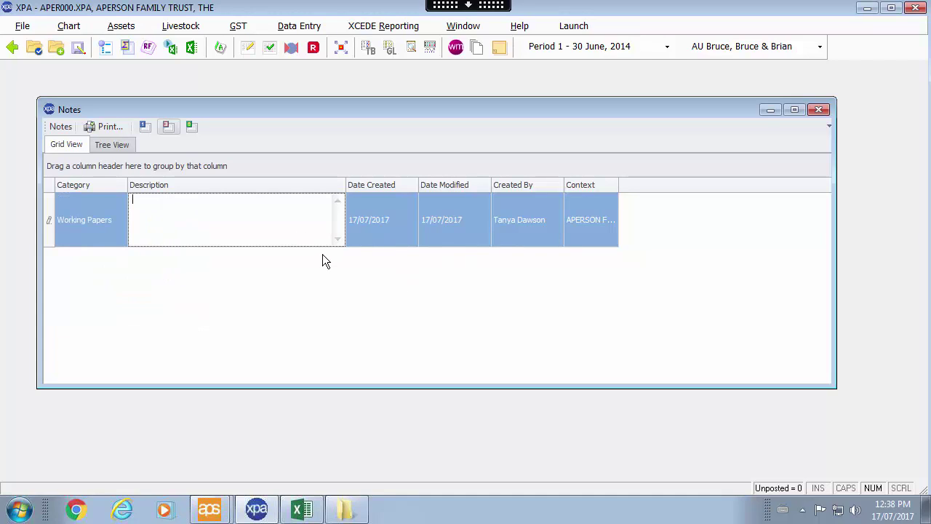
pyautogui.write('blah')
# Show the notes as a tree, add an entry to the Working Papers note's thread, and close the notes.
pyautogui.click(111, 146)
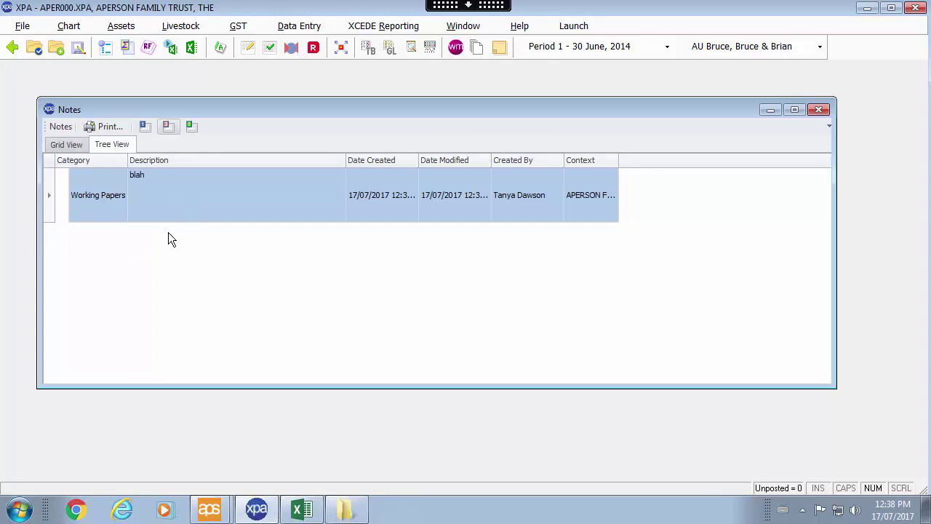
pyautogui.click(78, 198)
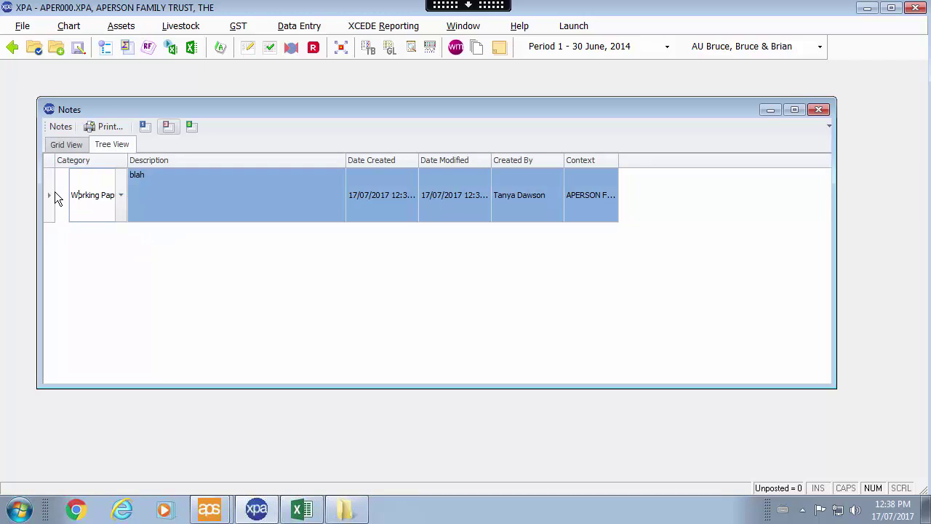
pyautogui.click(51, 191)
pyautogui.rightClick(51, 191)
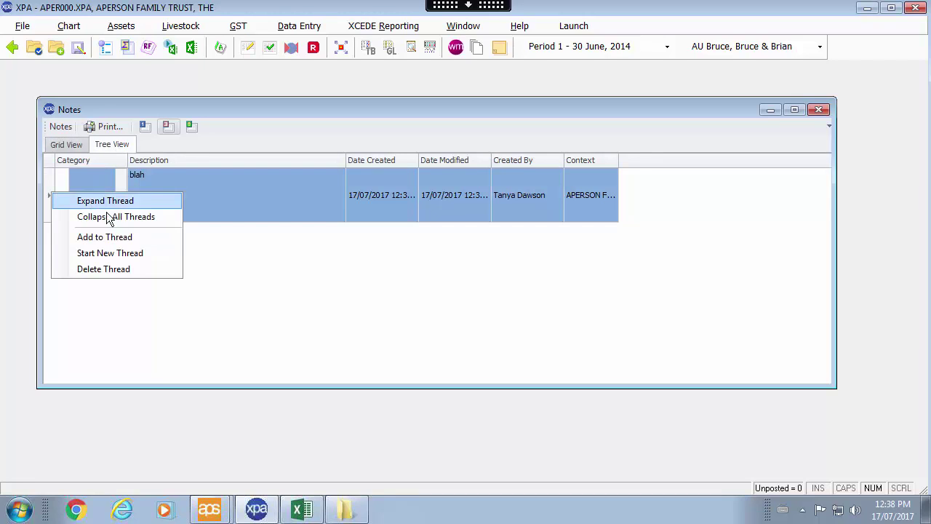
pyautogui.click(136, 237)
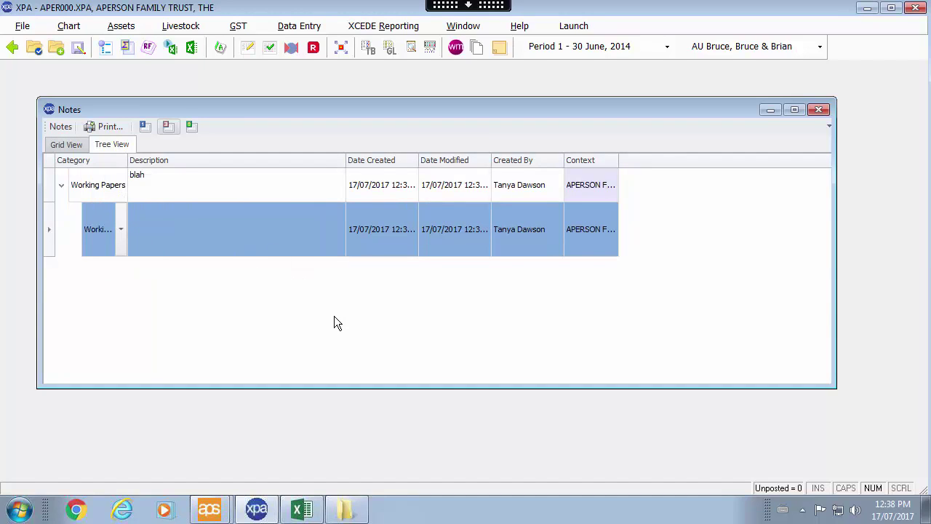
pyautogui.click(820, 111)
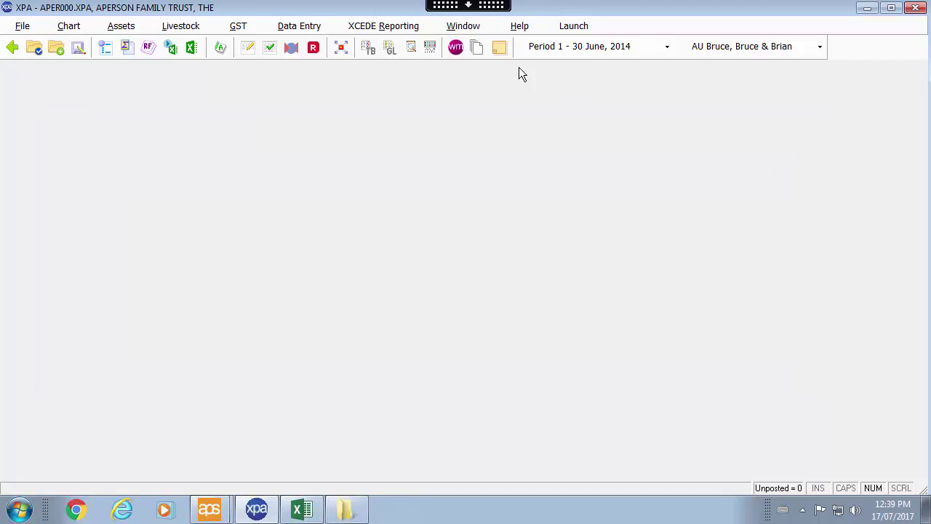
# Browse the XPA help's File topics Delete, Save As, Open/Select and Delete History, and close the help.
pyautogui.click(526, 30)
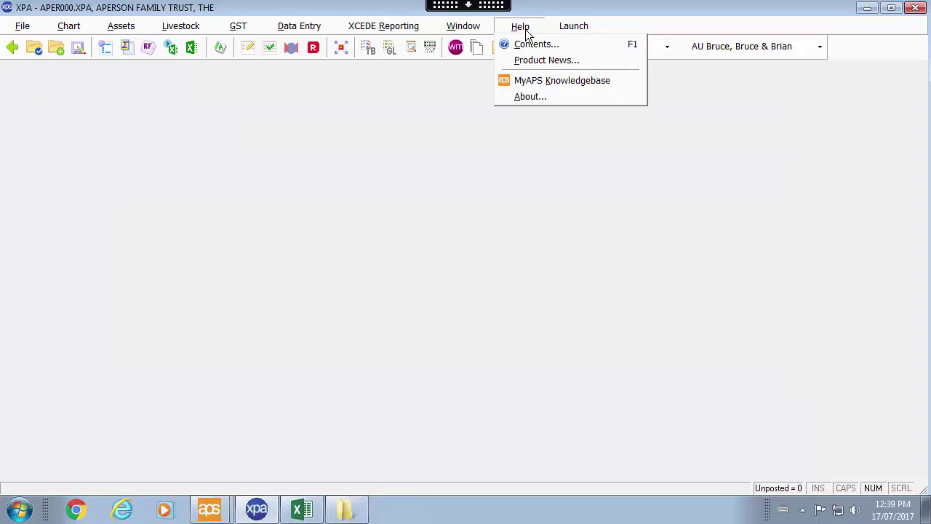
pyautogui.click(619, 44)
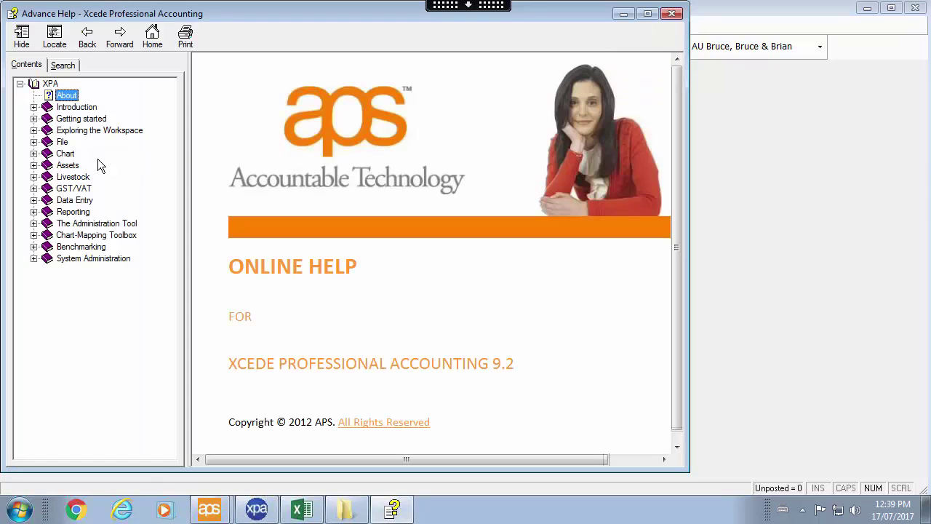
pyautogui.click(63, 142)
pyautogui.click(82, 200)
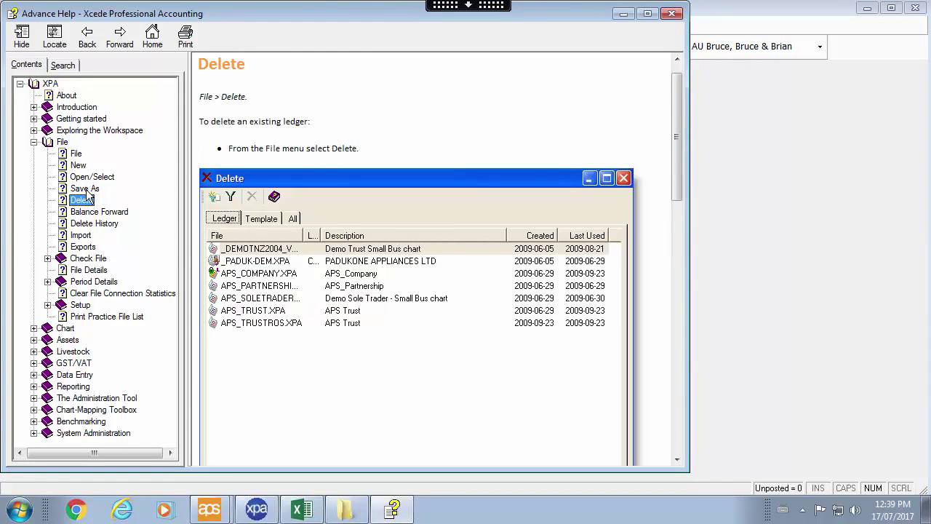
pyautogui.click(86, 188)
pyautogui.click(89, 178)
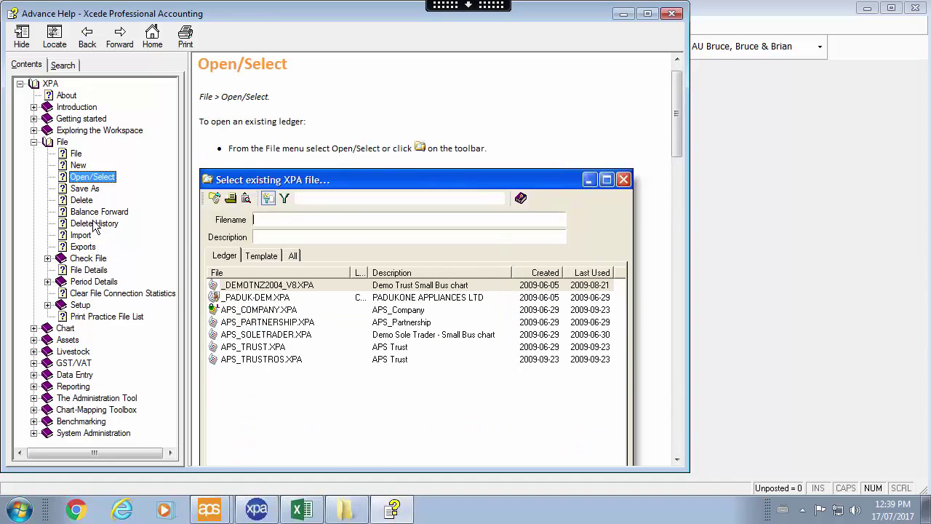
pyautogui.click(100, 226)
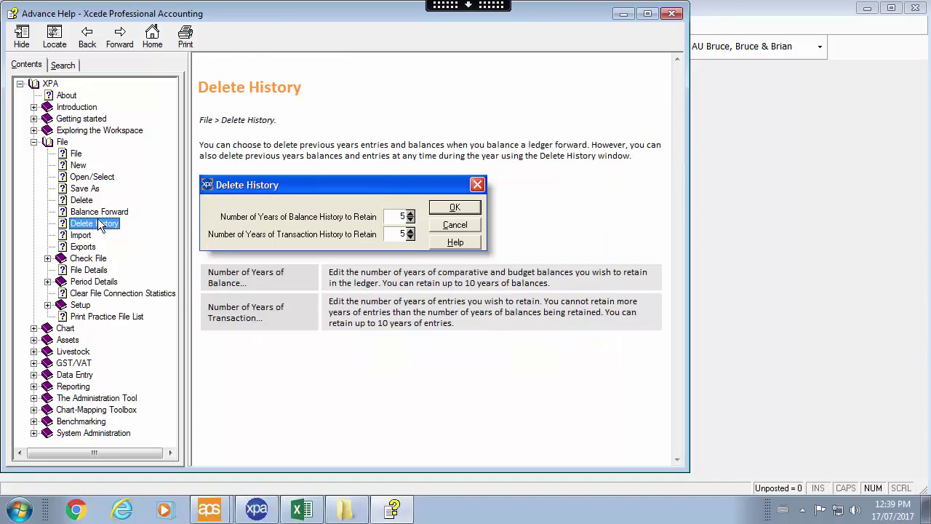
pyautogui.click(672, 13)
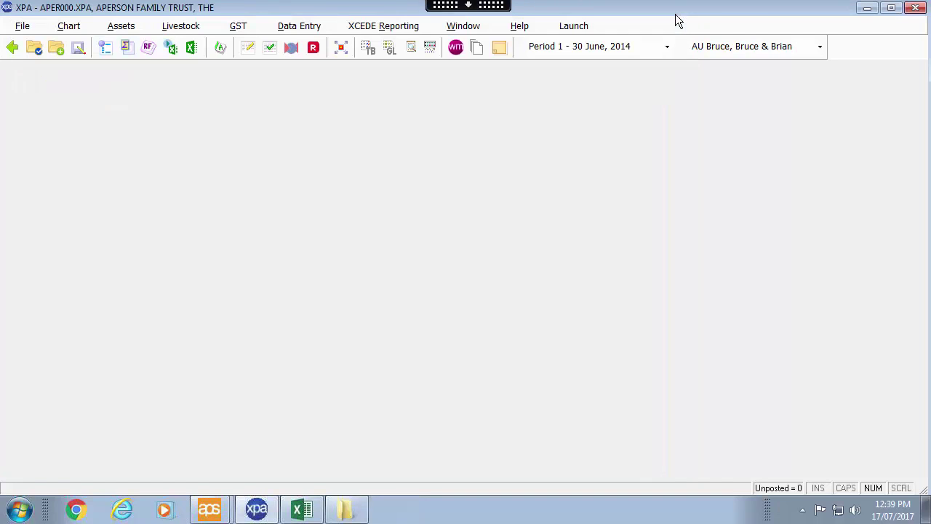
# Search the MyAPS Knowledgebase for profit distribution articles and close the browser window.
pyautogui.click(521, 26)
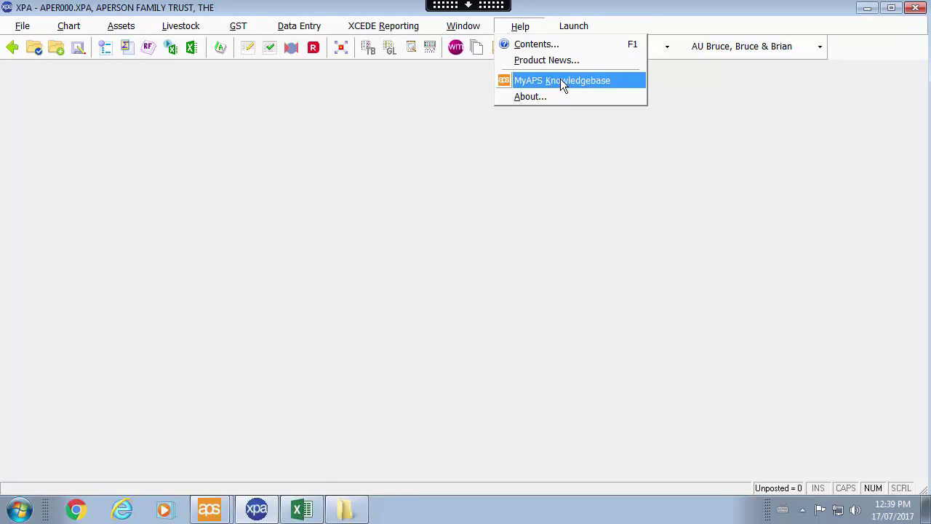
pyautogui.click(561, 80)
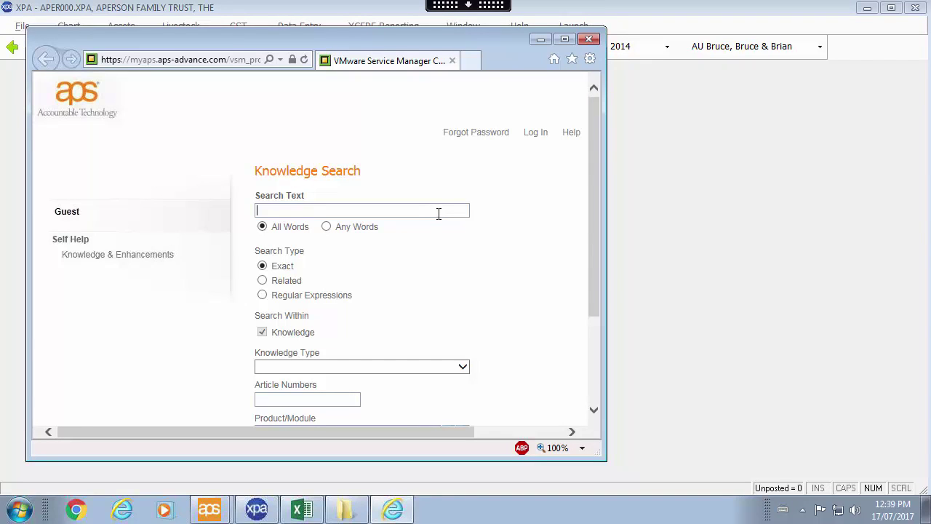
pyautogui.write('profit d')
pyautogui.press('Return')
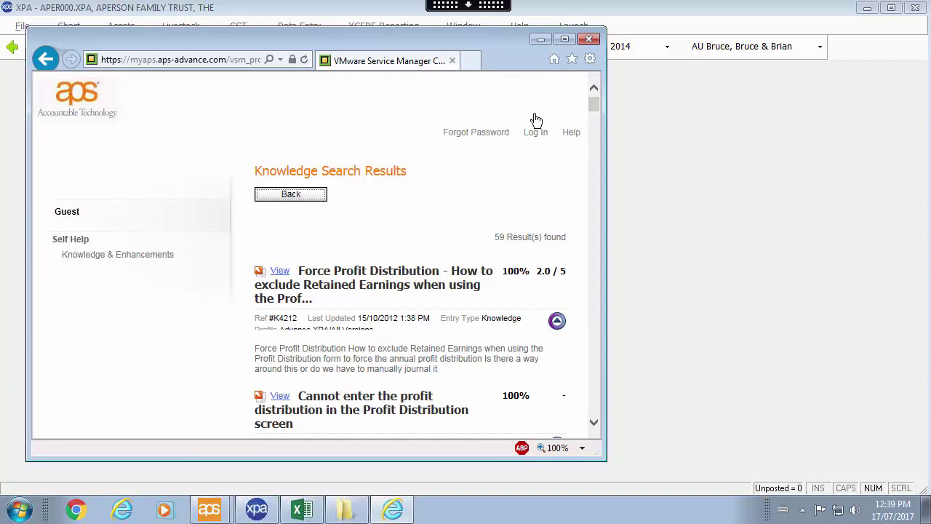
pyautogui.click(589, 40)
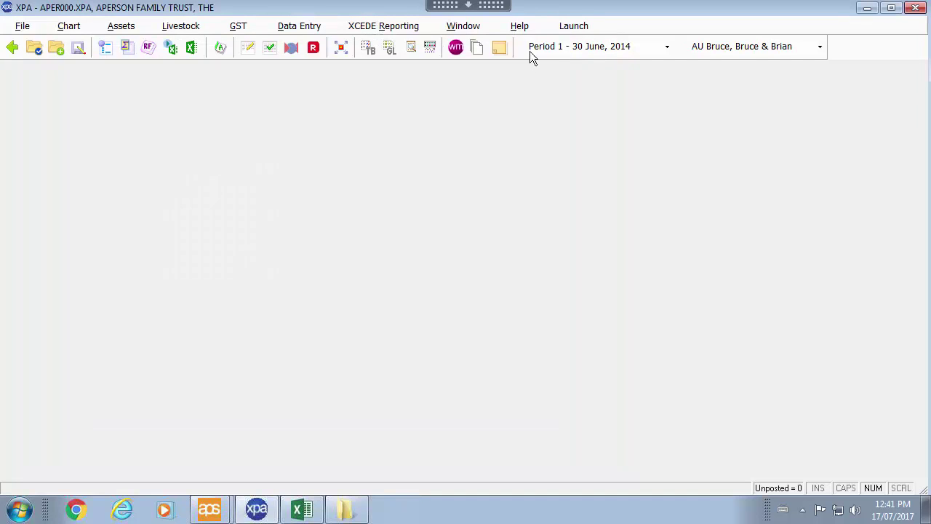